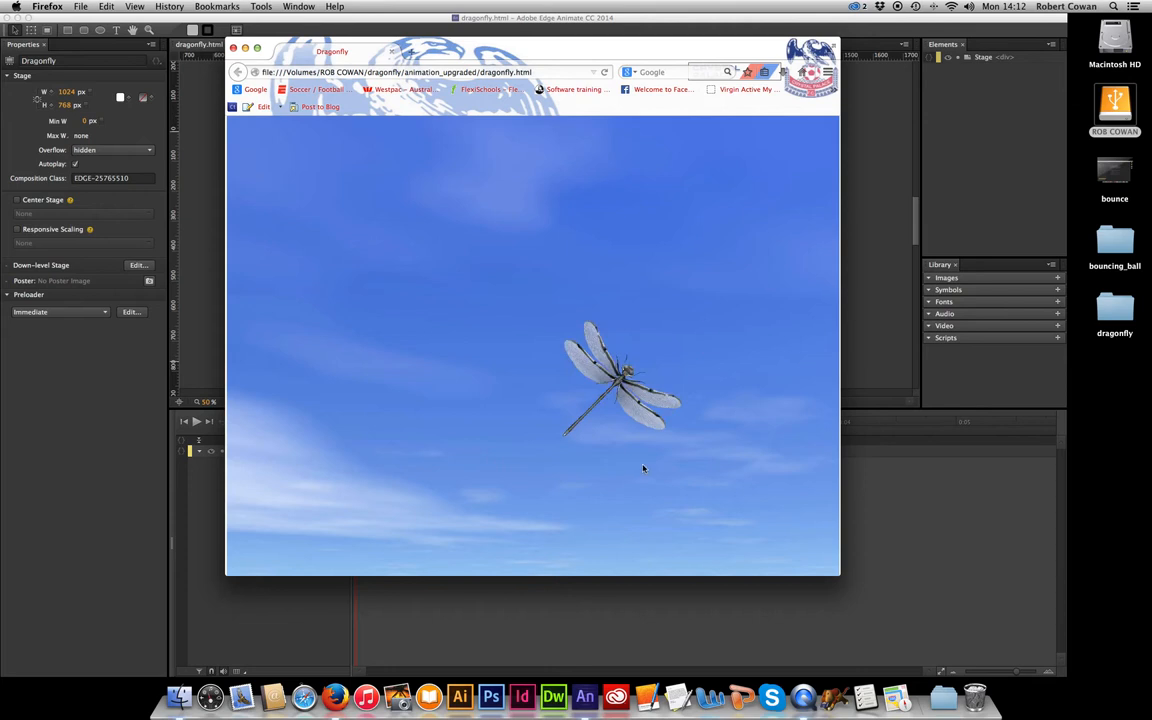
Close the finished dragonfly preview, check the subfolders of the desktop dragonfly folder, and return to the empty stage
left_click(233, 48)
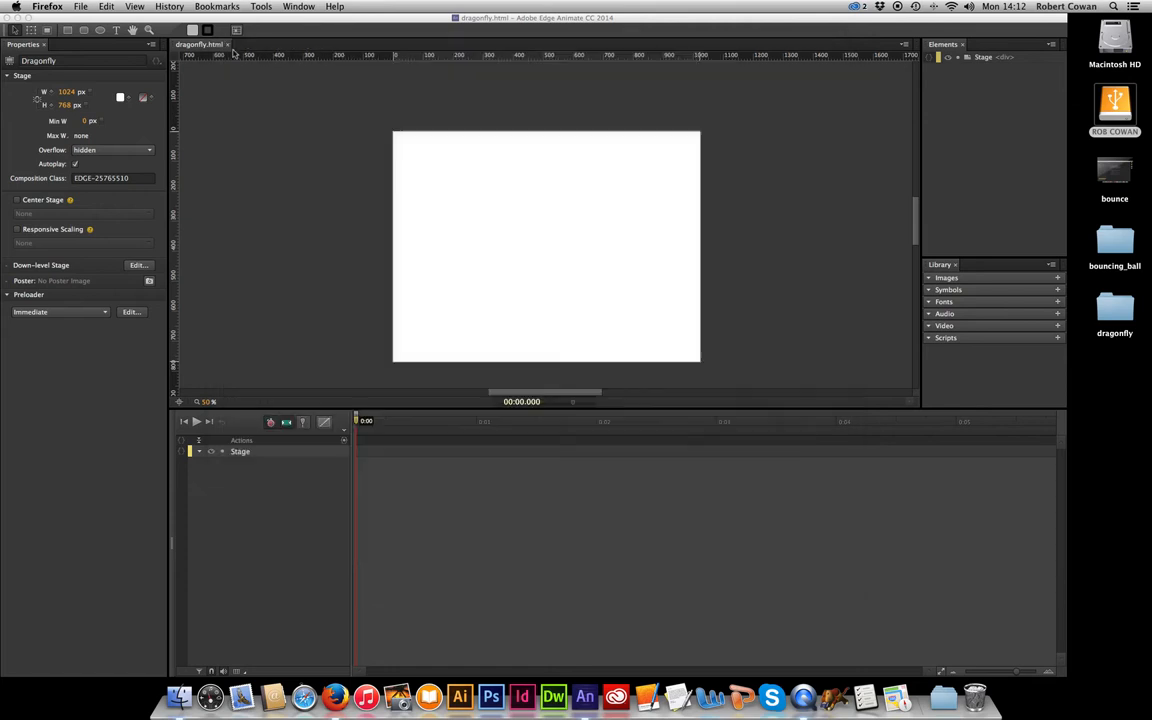
double_click(1130, 312)
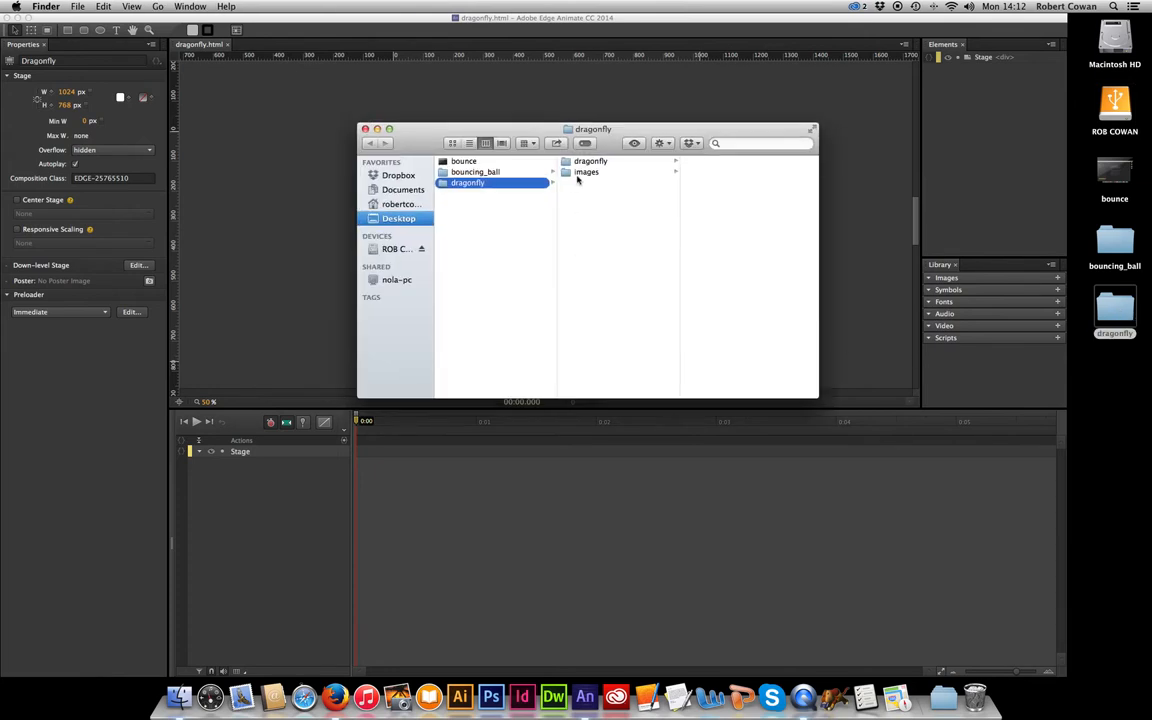
left_click(580, 174)
key("Left")
left_click(591, 161)
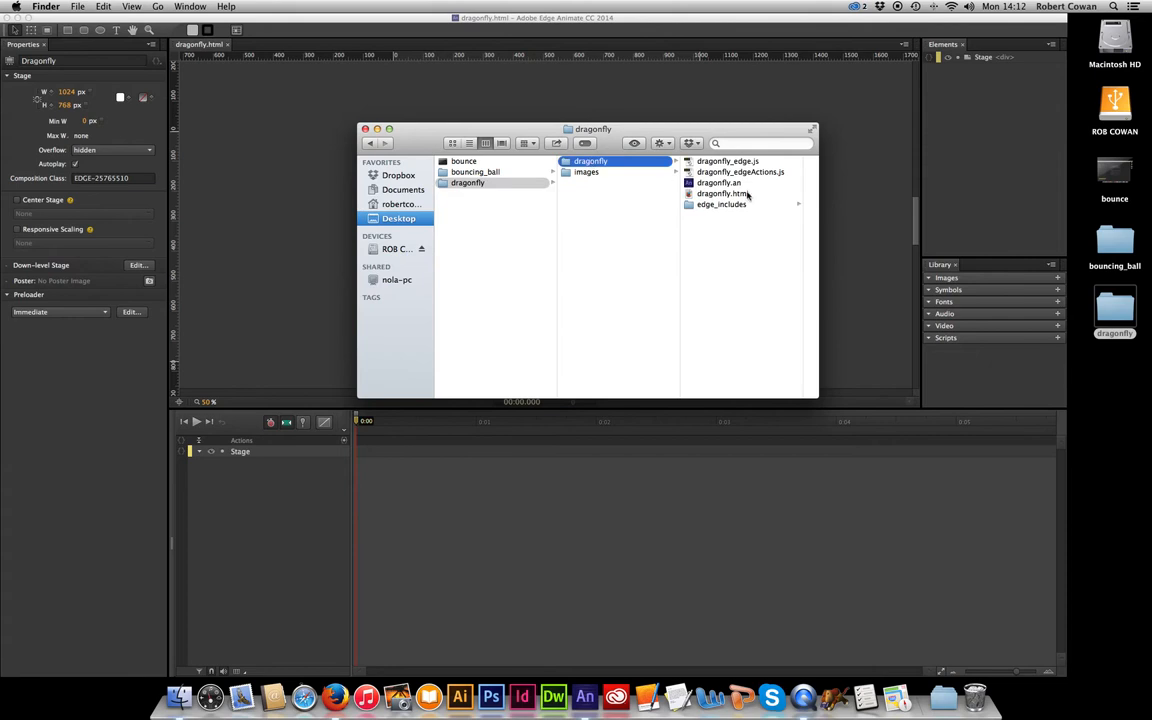
key("Left")
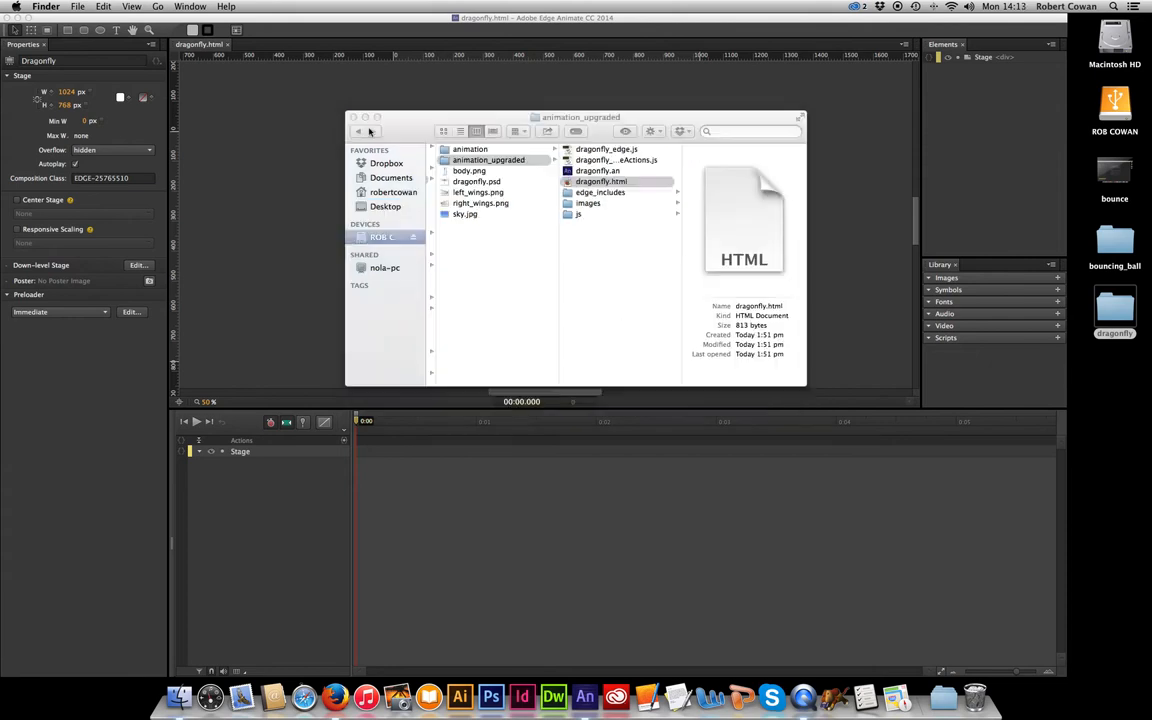
left_click(353, 117)
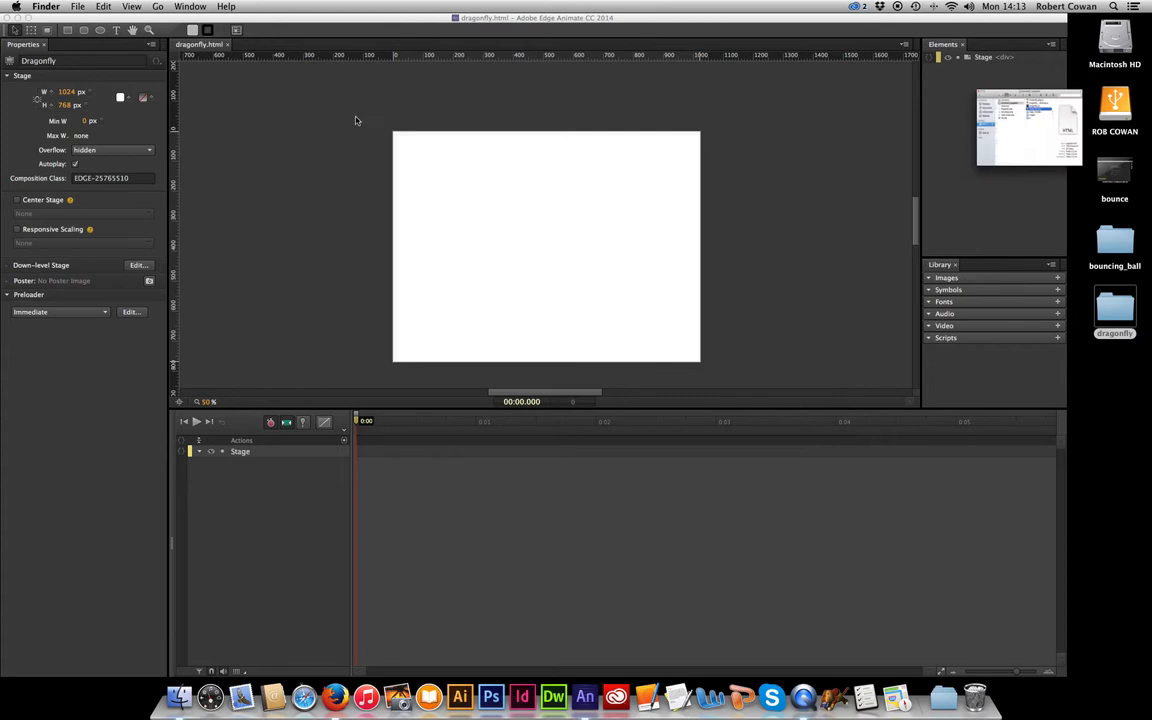
left_click(490, 254)
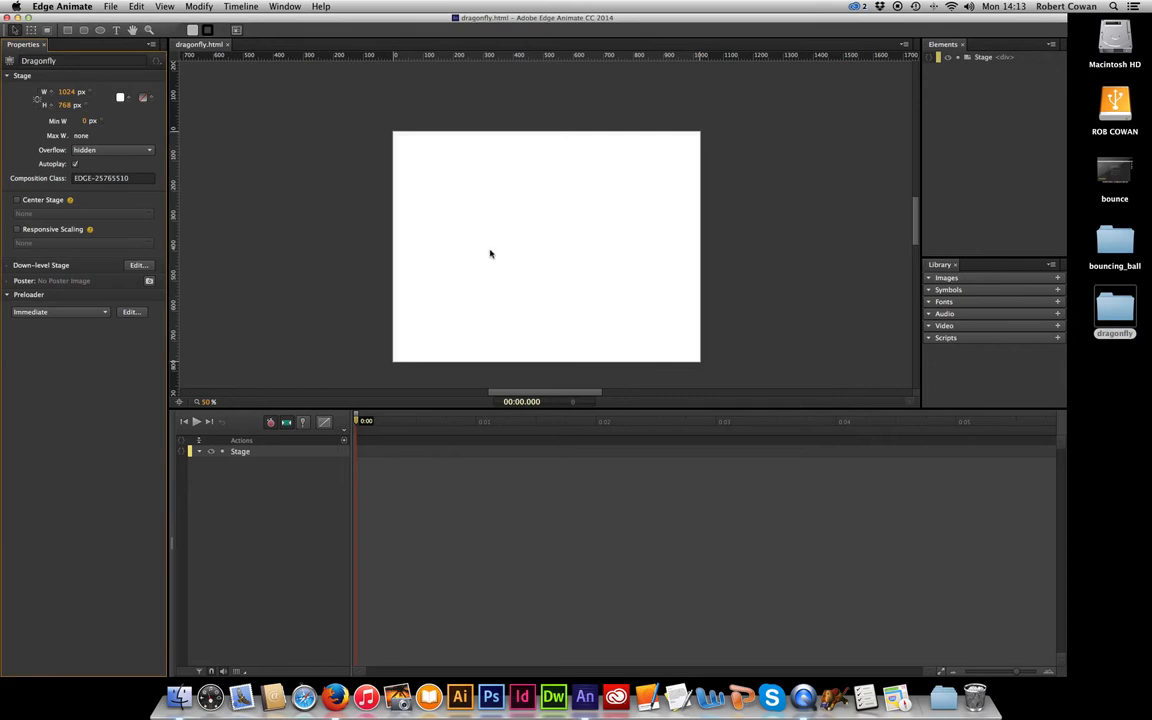
Import body.png, left_wings.png, right_wings.png and sky.jpg from the images folder into the library
left_click(1058, 281)
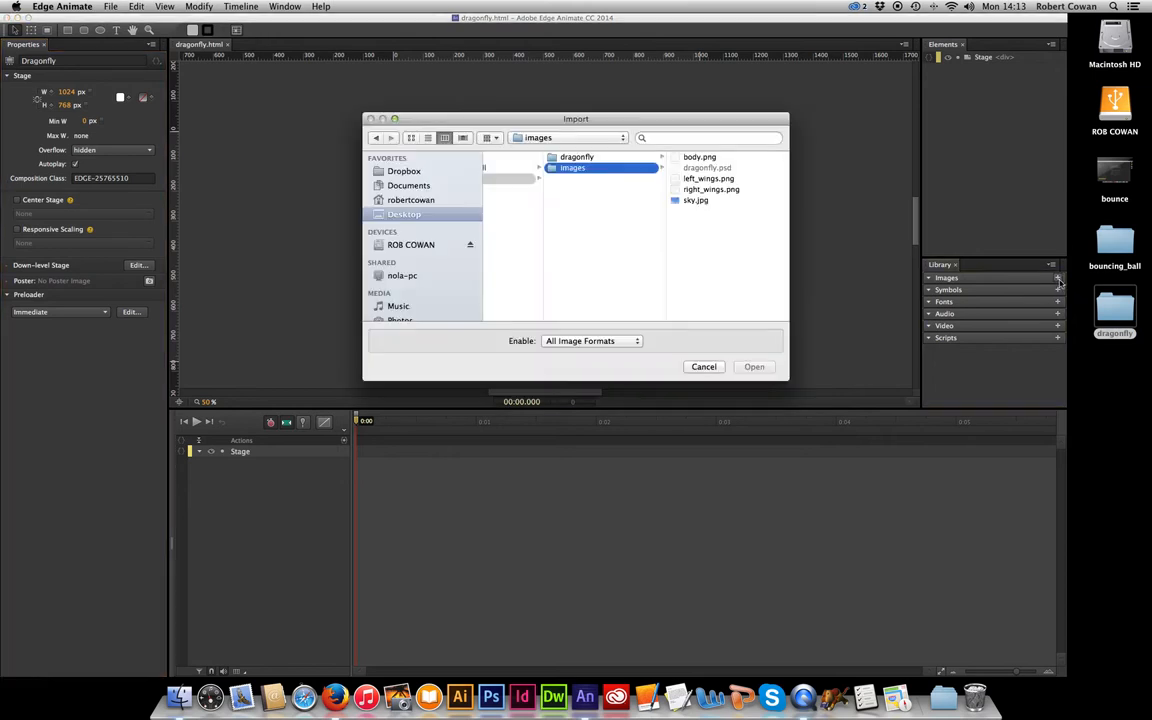
left_click(700, 157)
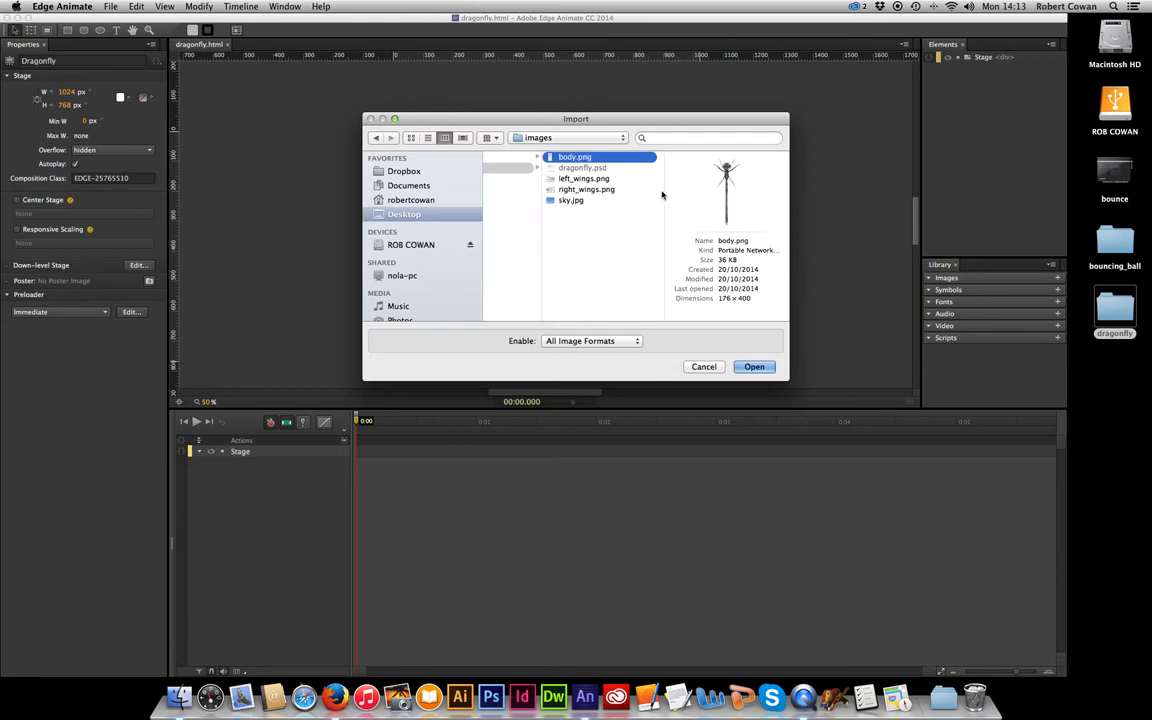
right_click(595, 178)
left_click(585, 200)
left_click(580, 200)
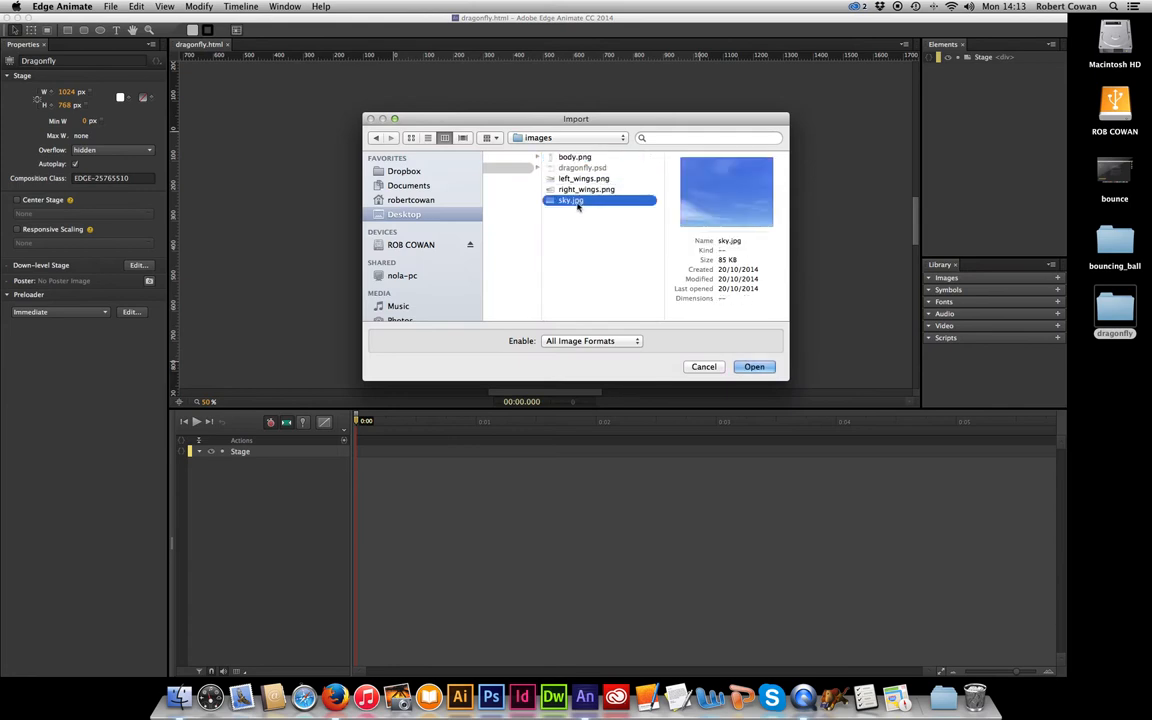
left_click(586, 189, "super")
left_click(584, 178, "super")
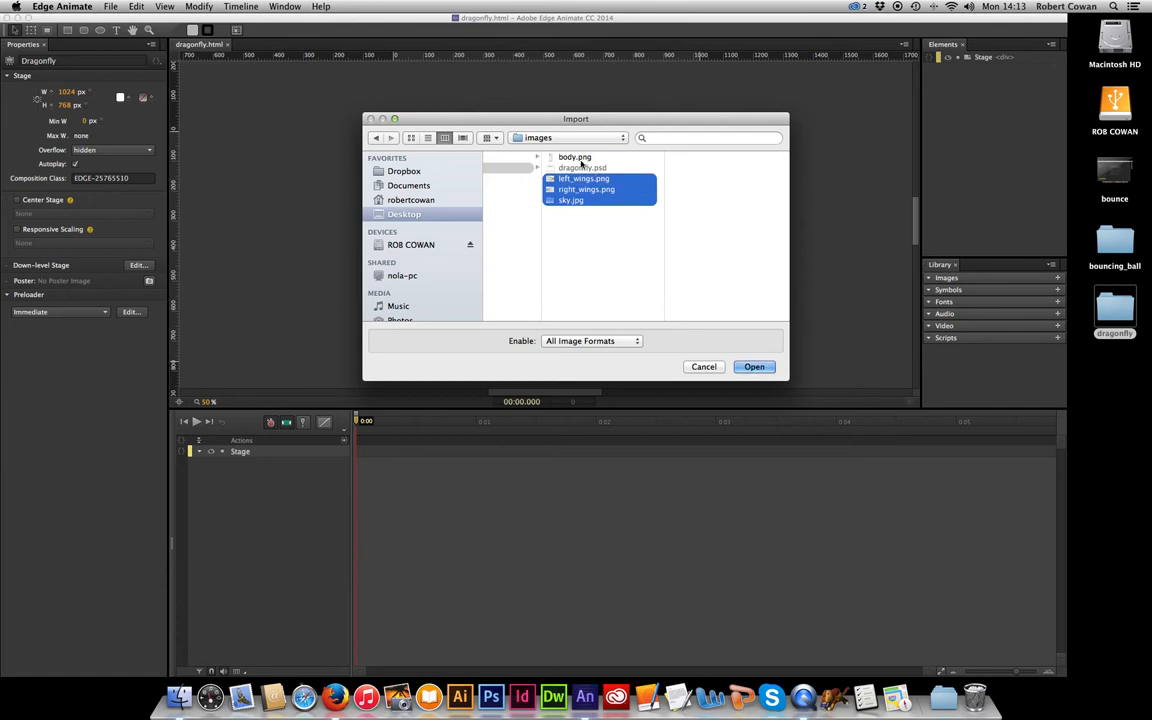
left_click(575, 157, "super")
left_click(754, 367)
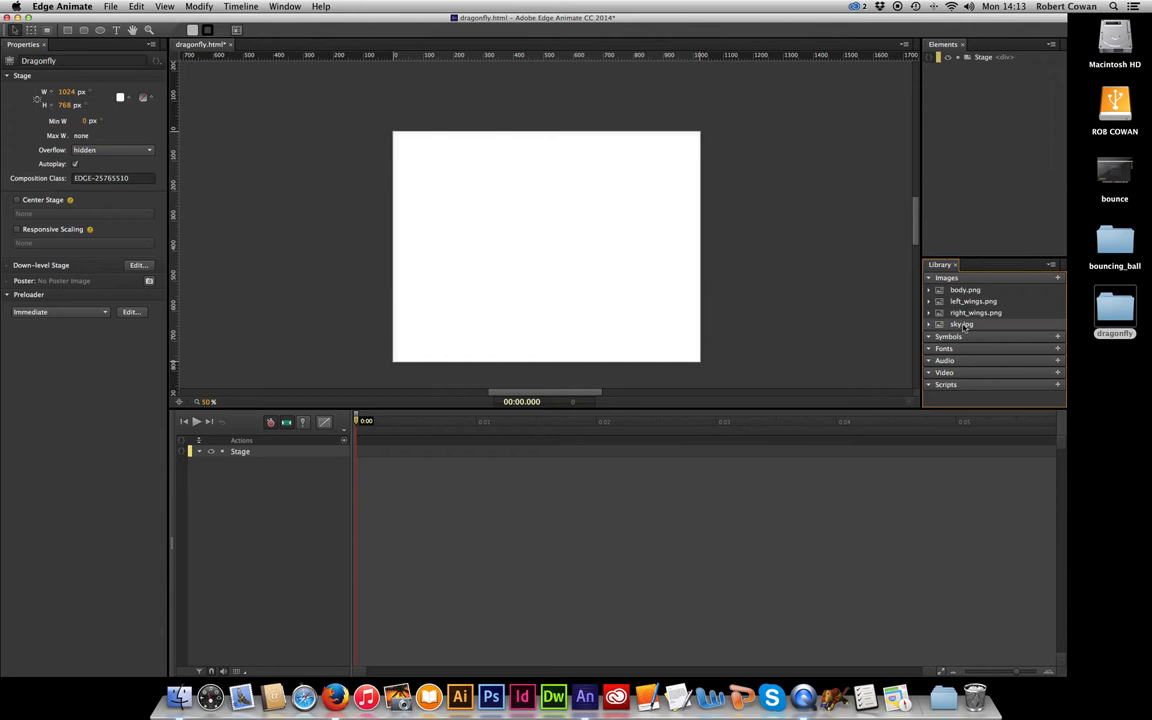
Place sky.jpg on the stage at X 0, Y 0 and left_wings.png over it at about X 183, Y 219 px
left_click_drag(963, 326, 473, 177)
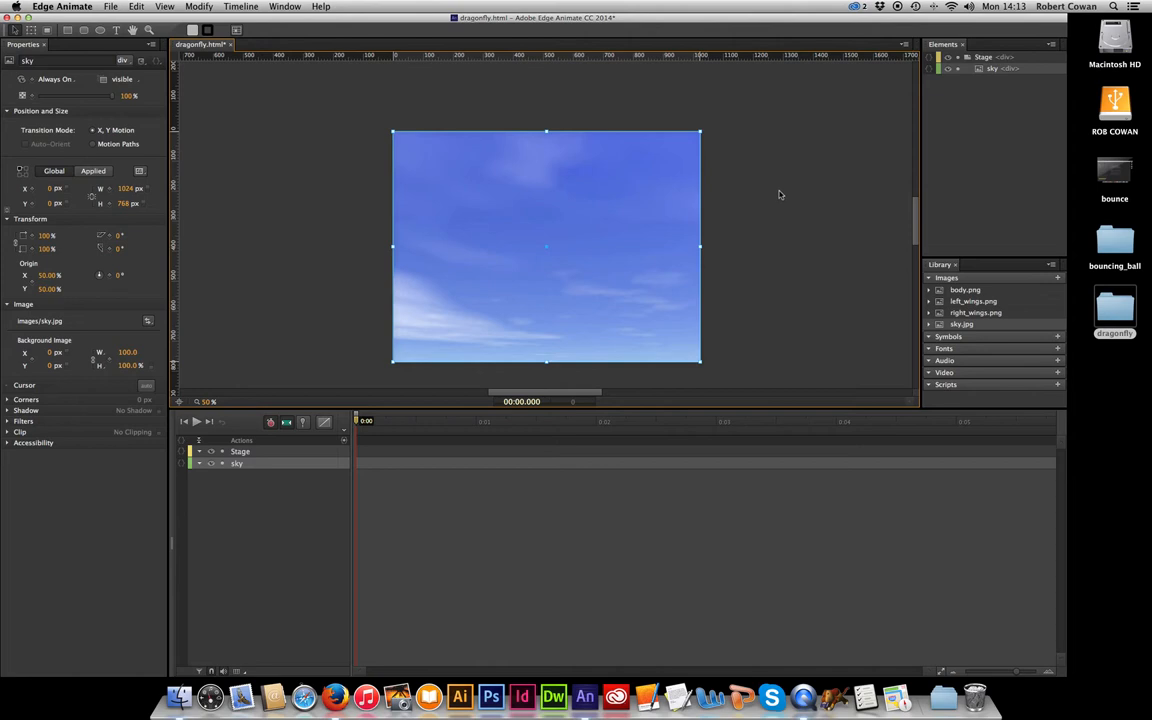
left_click(704, 176)
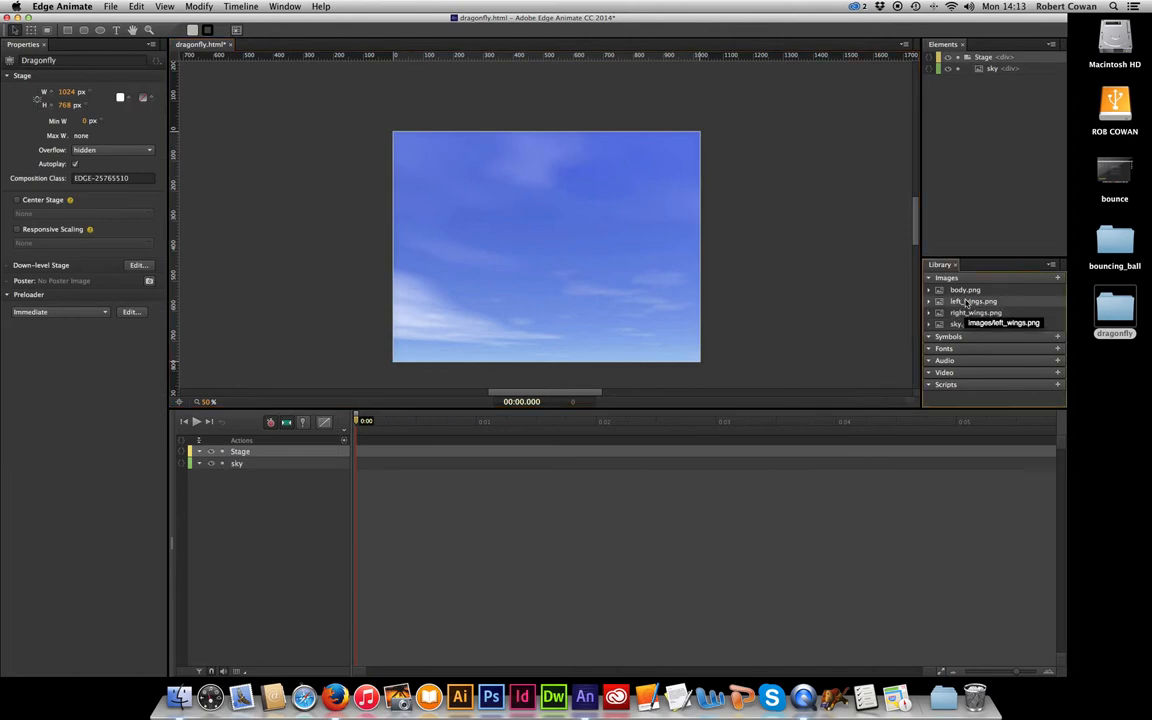
left_click_drag(968, 302, 430, 182)
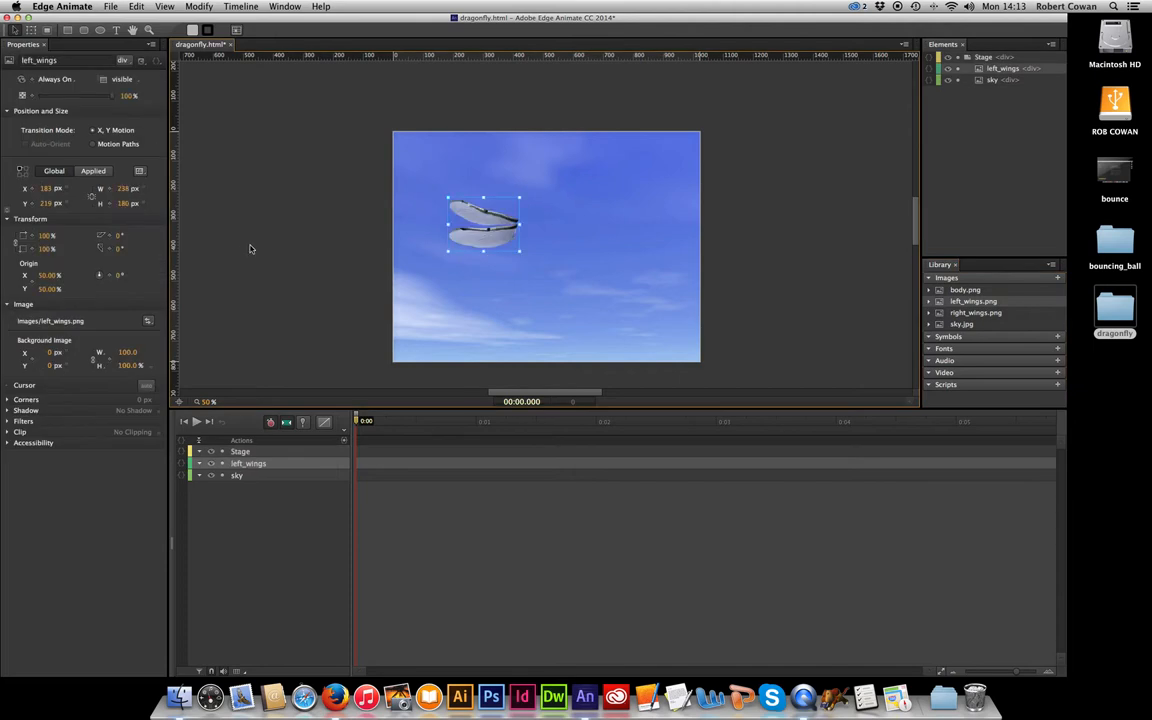
Convert the left wings image on the stage to a symbol named left_wings
key("super+equal")
key("super+equal")
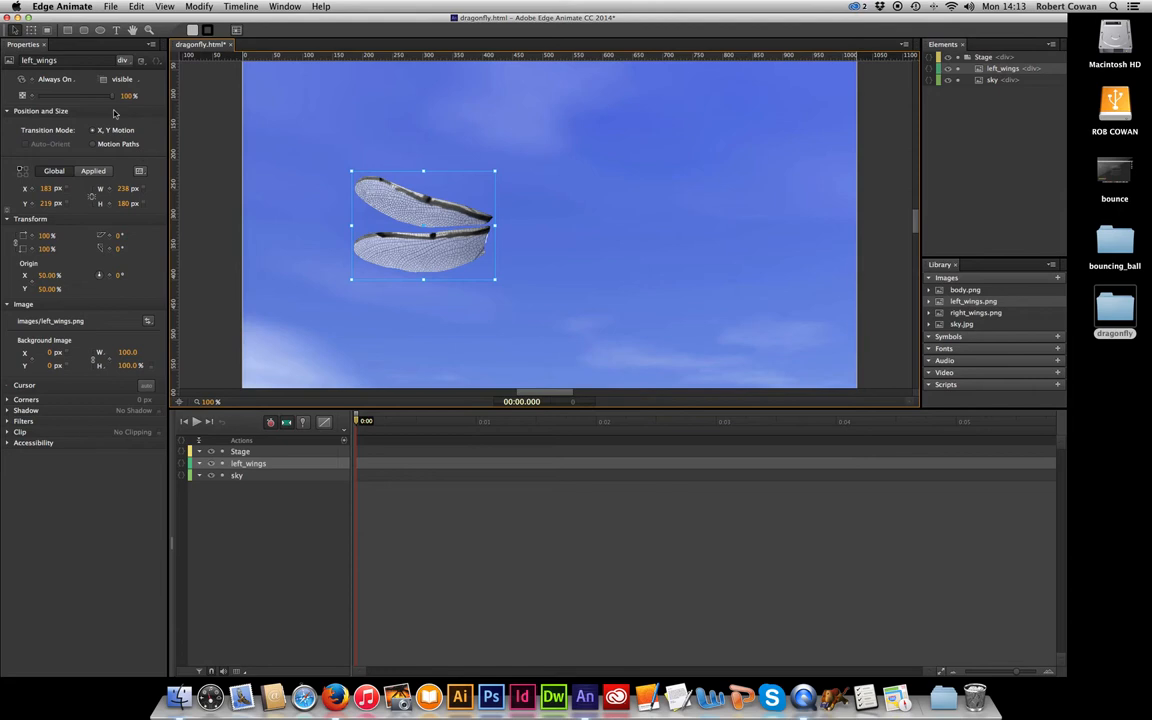
left_click(198, 6)
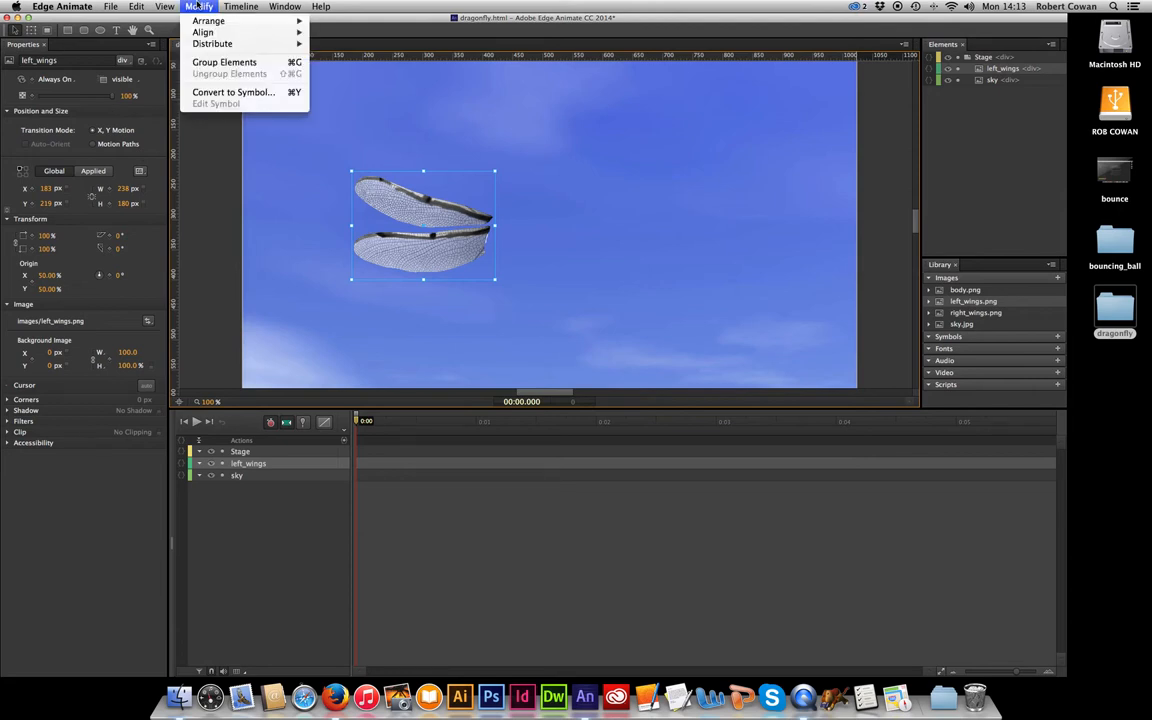
left_click(217, 199)
key("super+y")
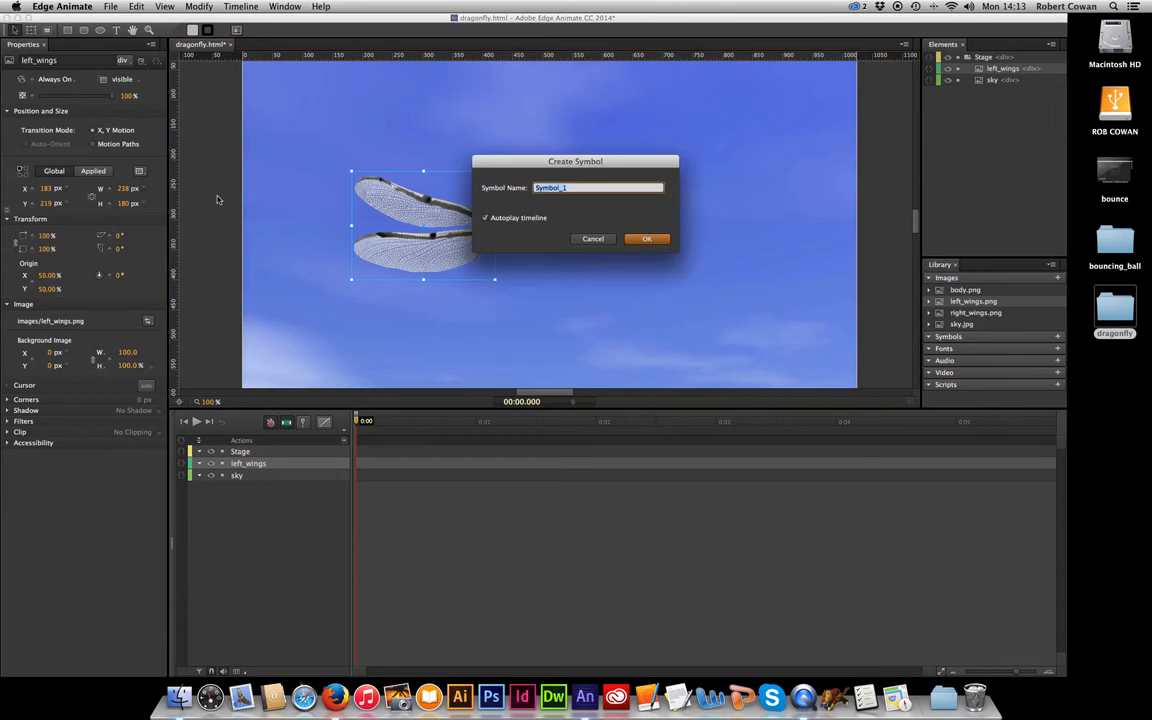
type("left_wings")
key("Return")
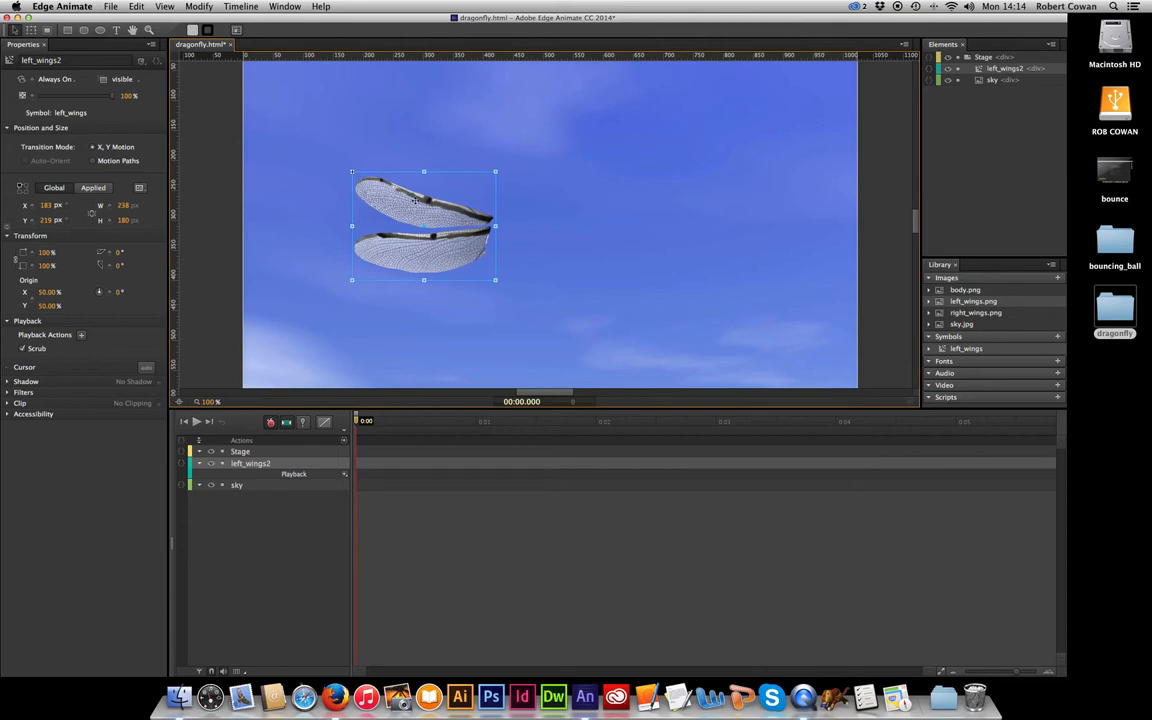
Open the left_wings symbol and move the image's transform origin to the wing joint, at about X 95.60%, Y 45.37%
double_click(404, 207)
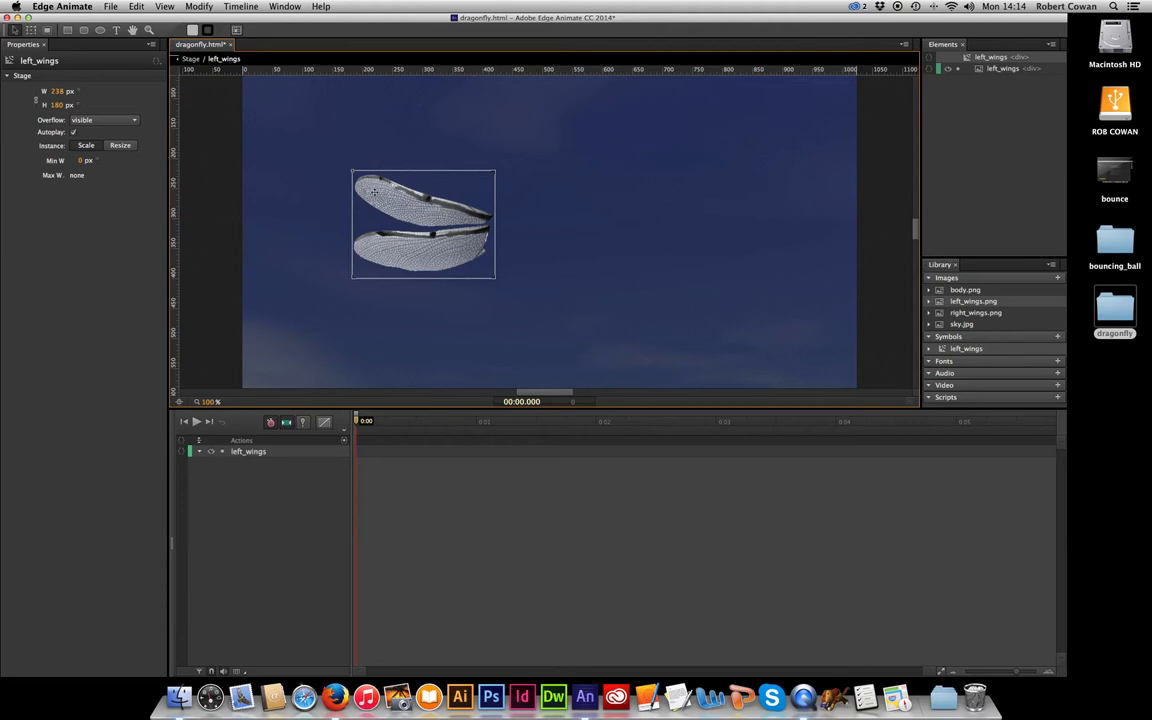
left_click(407, 209)
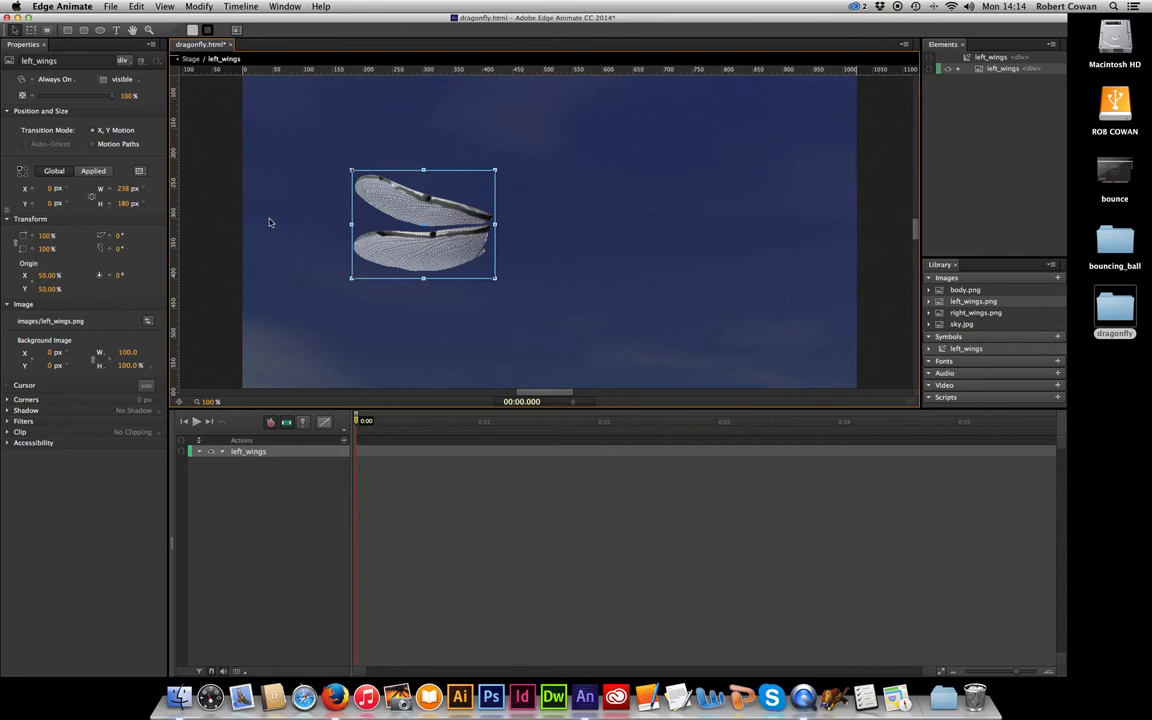
left_click(31, 30)
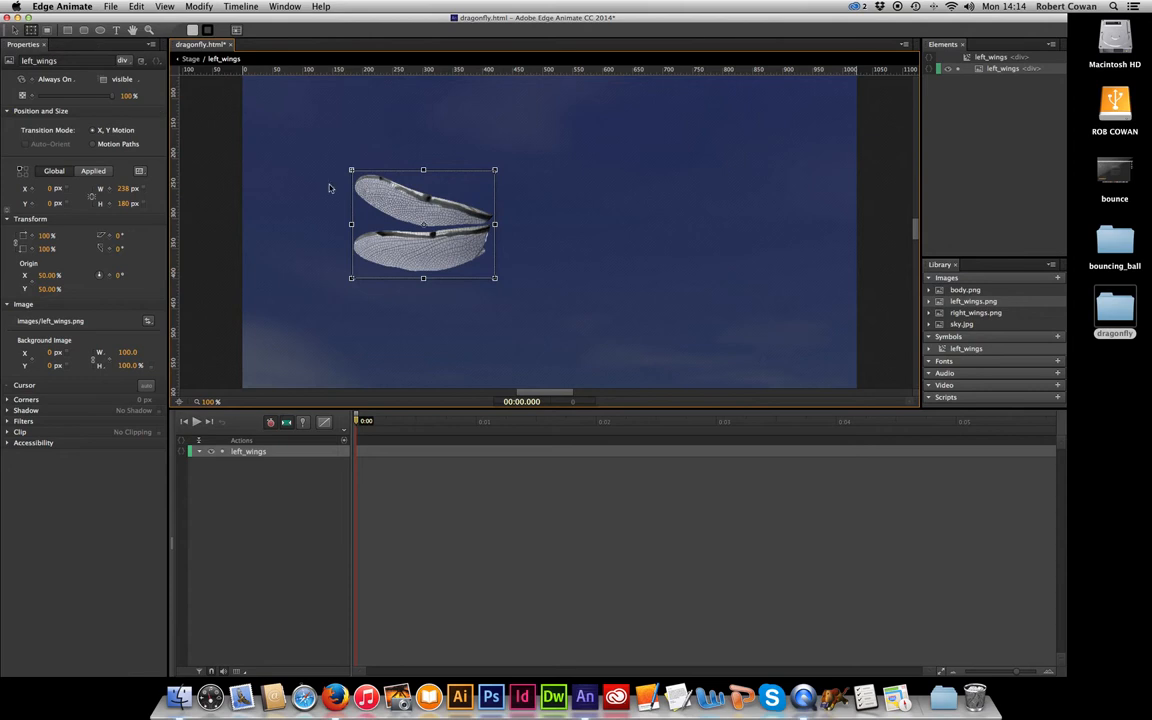
left_click_drag(410, 216, 497, 266)
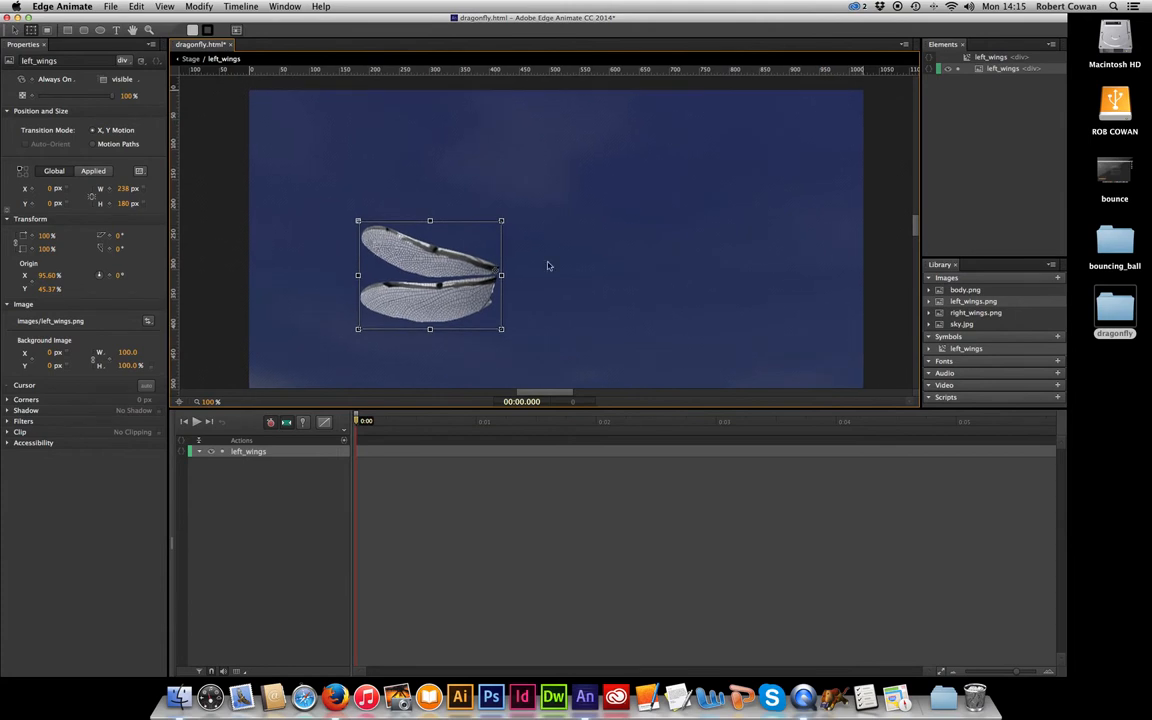
Add a Rotate keyframe for the left wings at 0:00 and rotate them to 18°
left_click(397, 350)
left_click(362, 246)
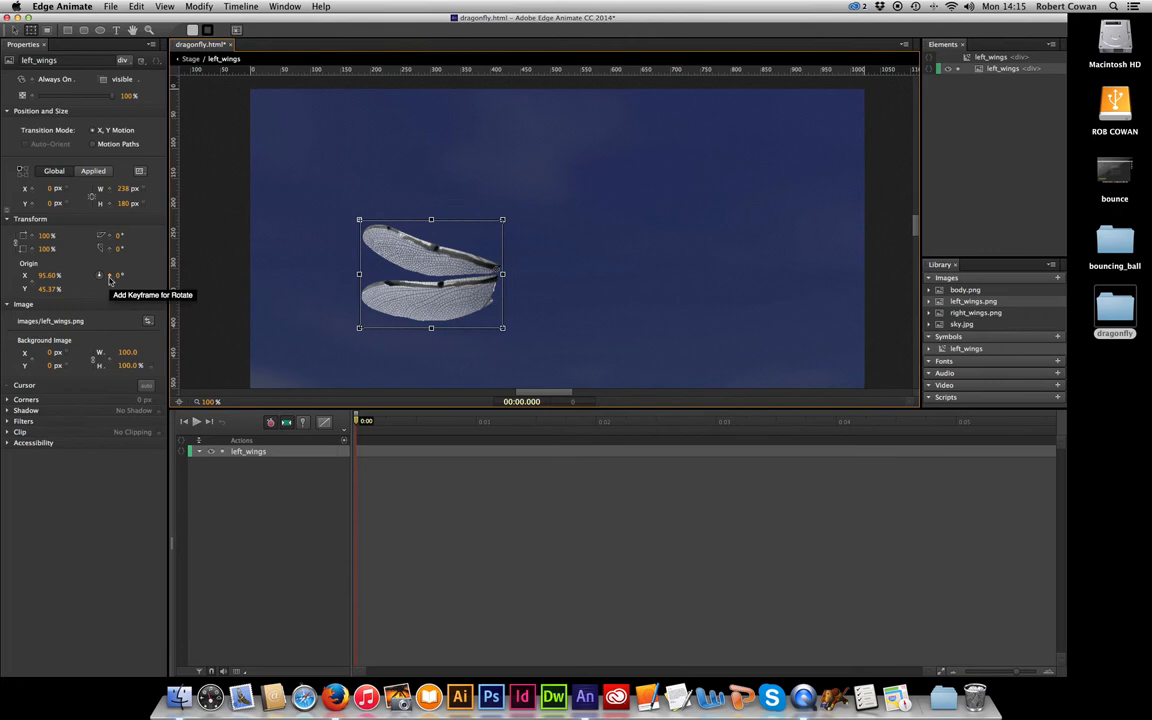
left_click(110, 279)
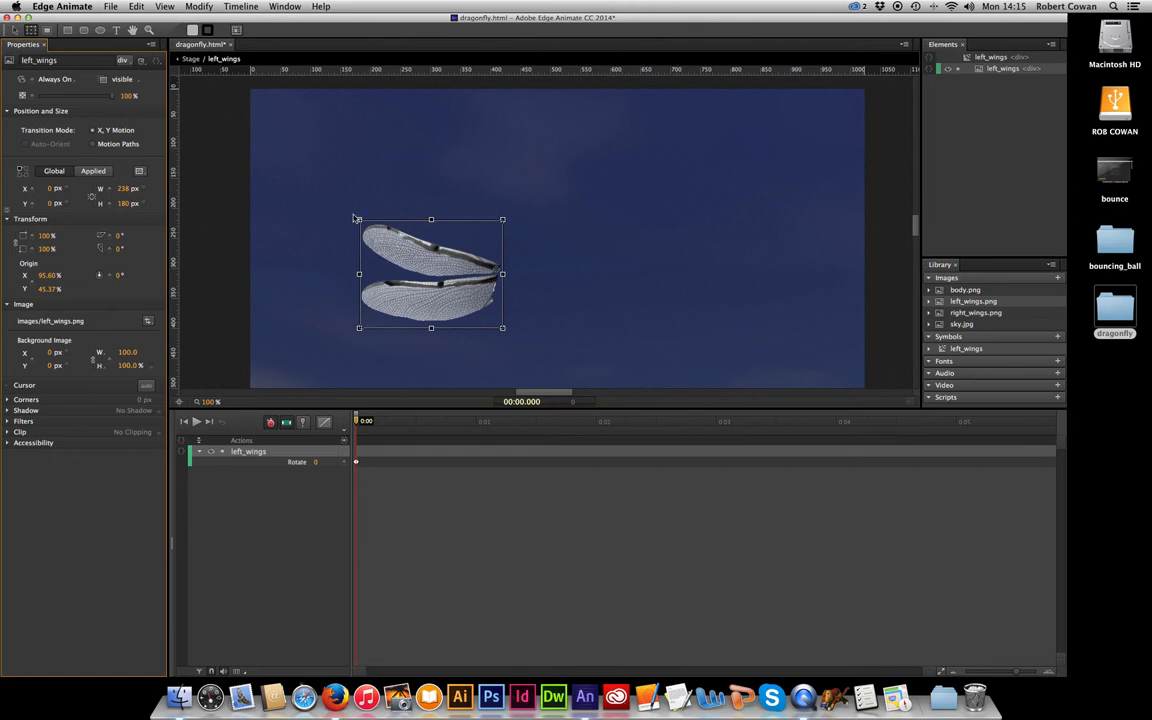
left_click_drag(359, 219, 391, 187)
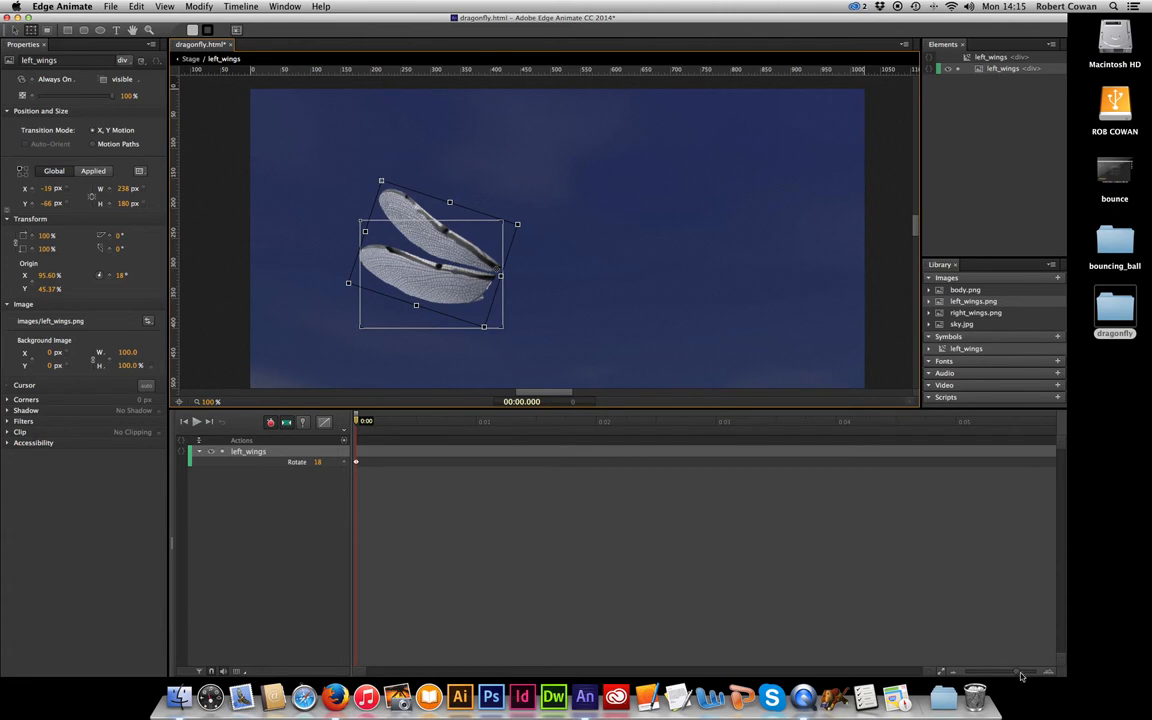
Add a Rotate keyframe of -18° for the left wings at about 0:00.123 on the symbol's timeline
left_click_drag(1021, 677, 1034, 677)
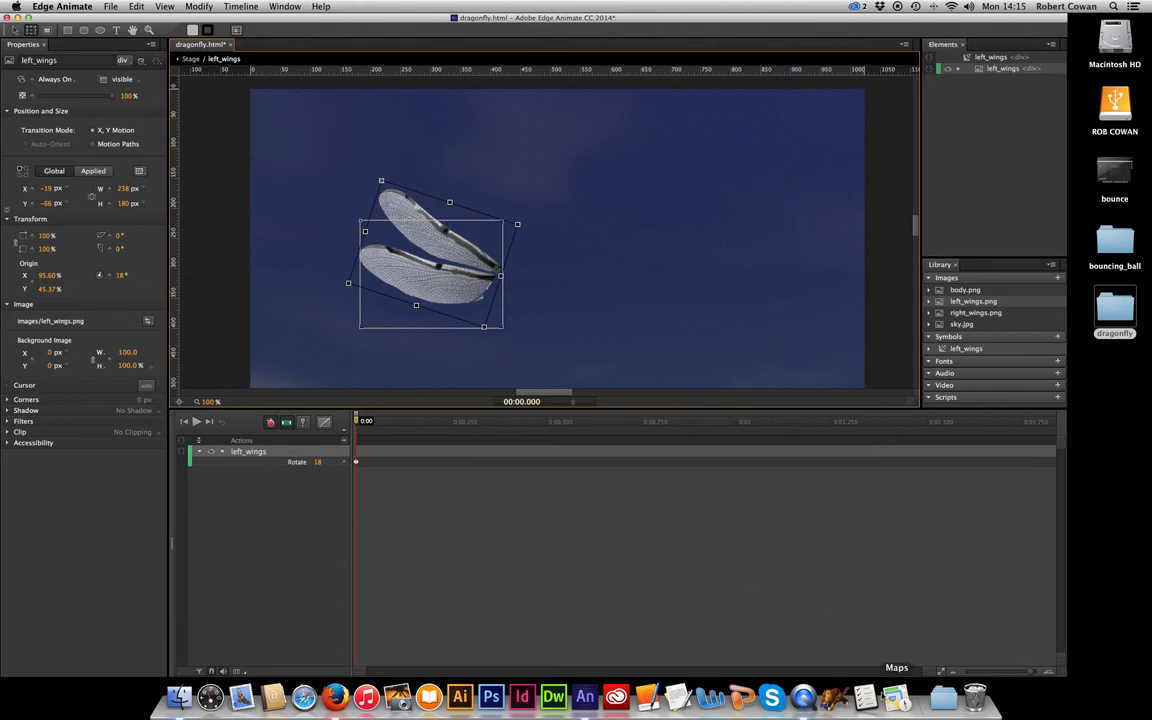
left_click(1045, 675)
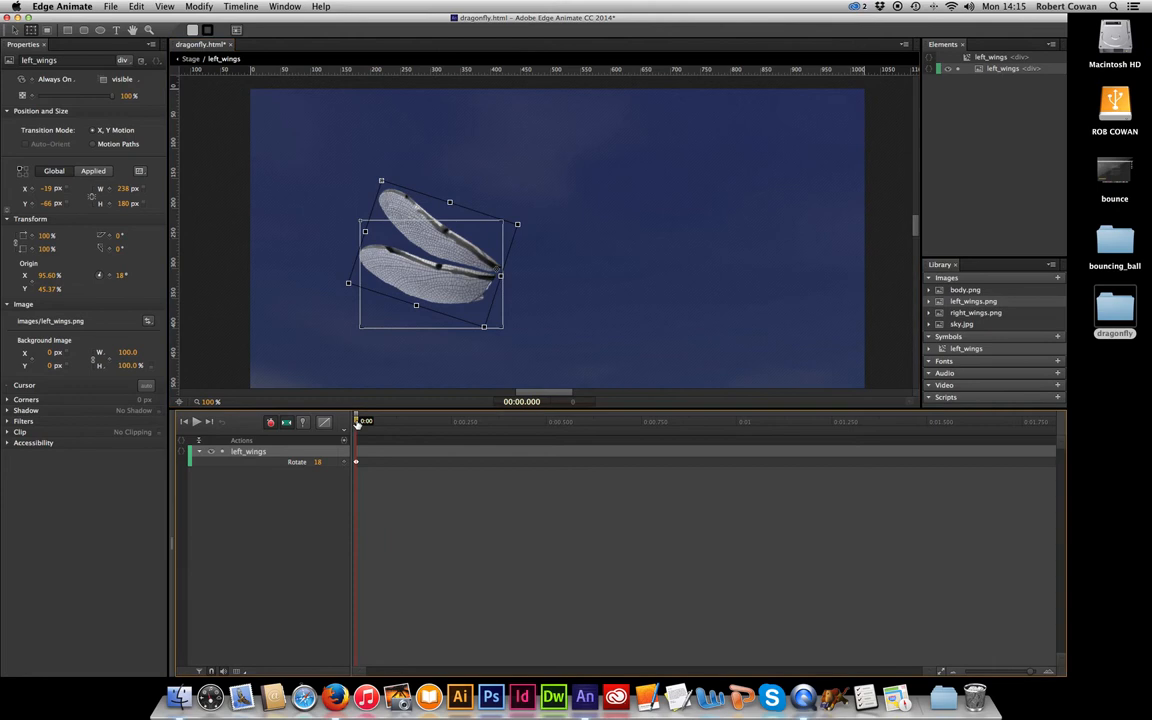
left_click_drag(385, 425, 403, 424)
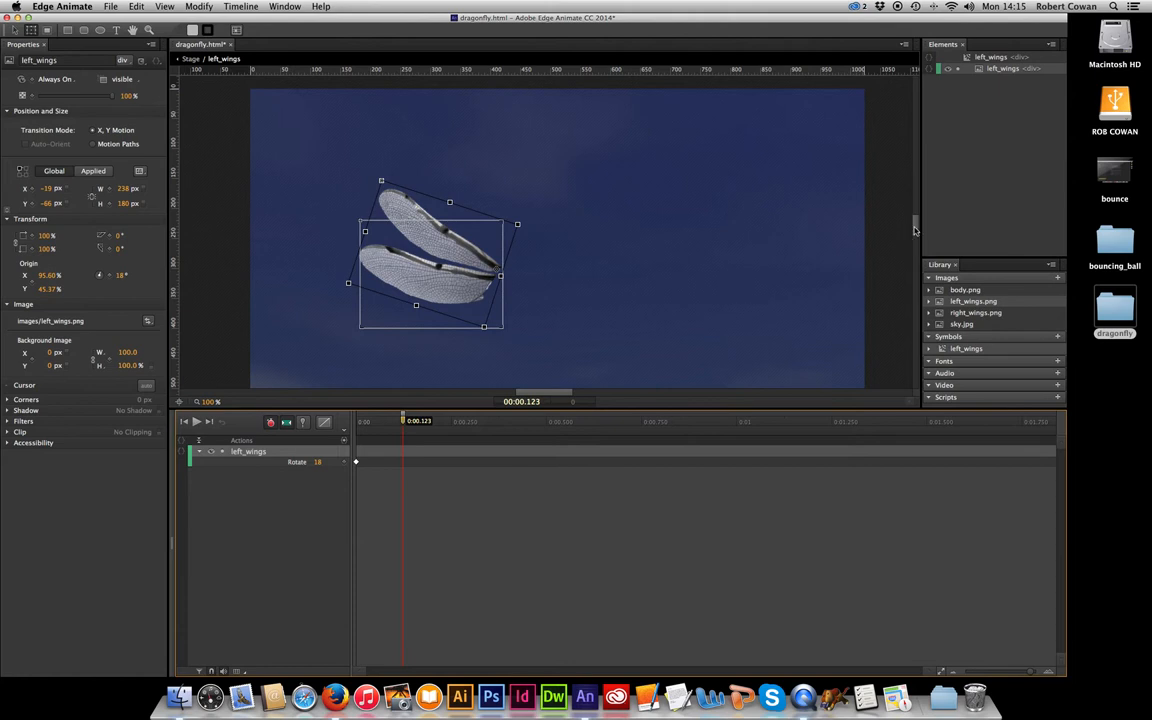
scroll(909, 240, "down", 5)
scroll(914, 235, "up", 2)
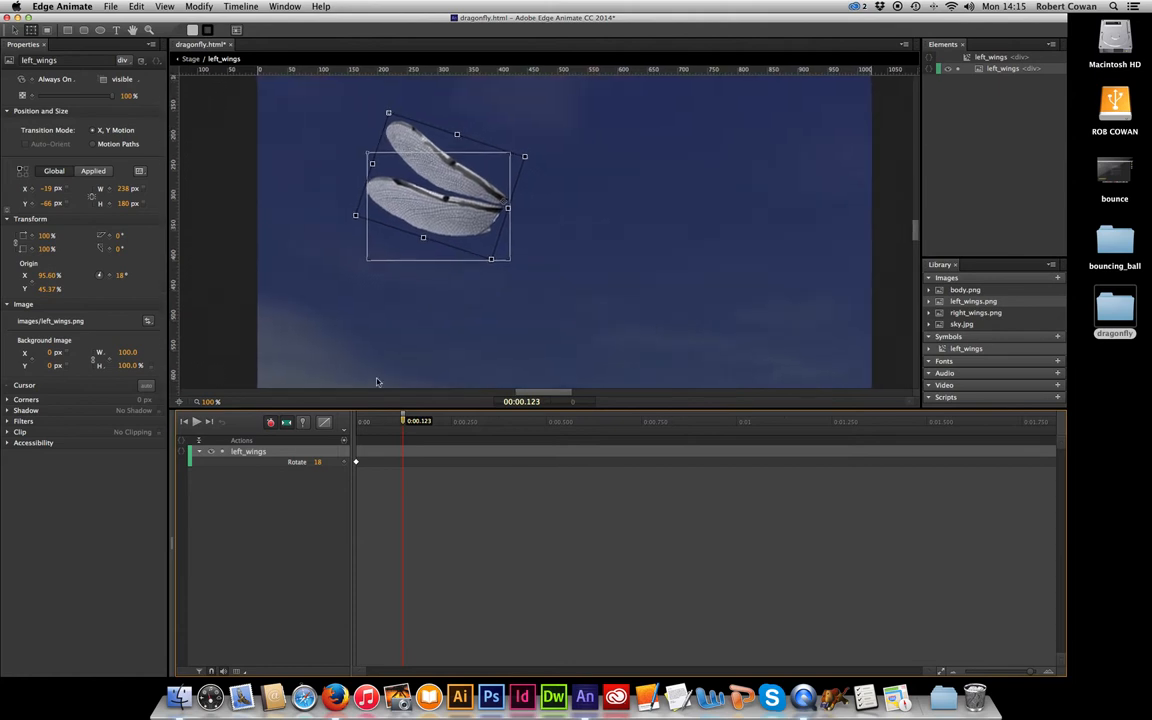
left_click(320, 462)
key("Return")
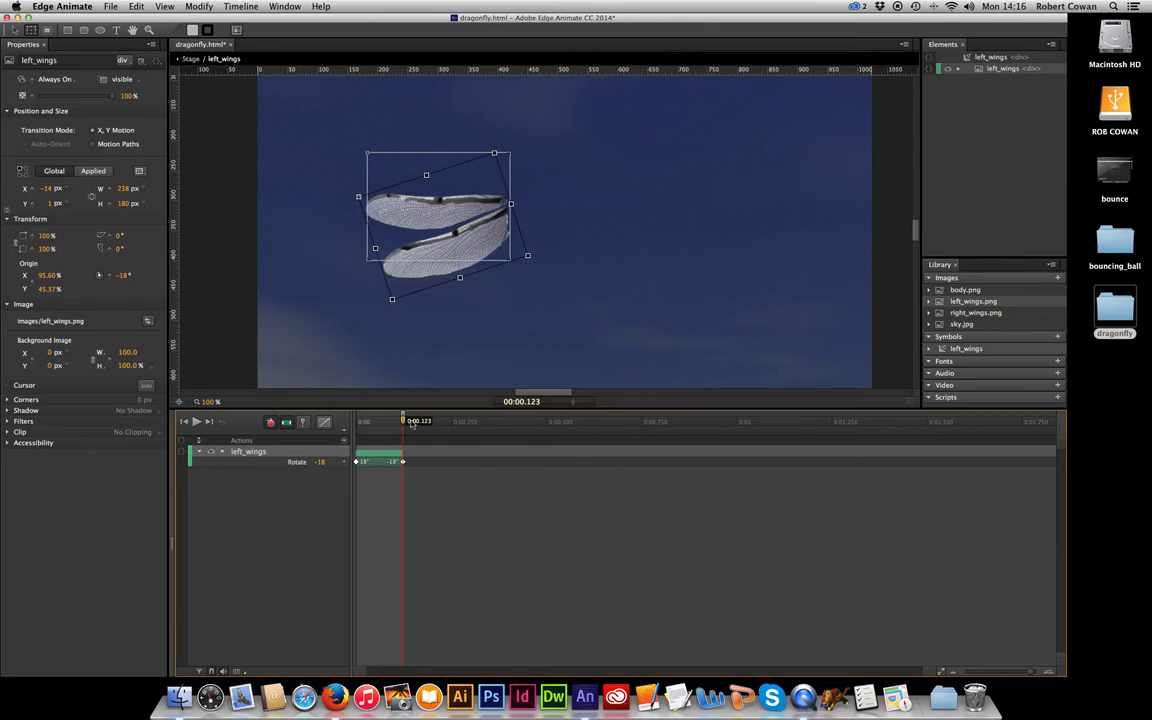
Add a Rotate keyframe of 18° for the left wings at 0:00.250 and play the flap animation
left_click_drag(405, 421, 451, 421)
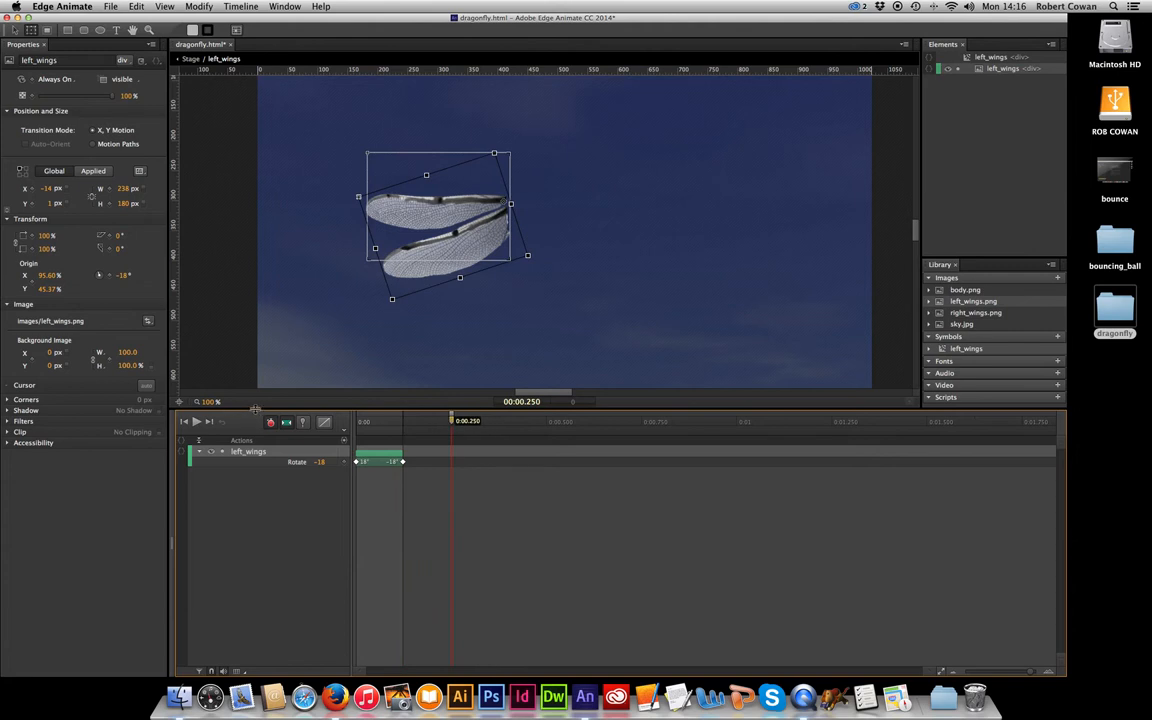
left_click(321, 464)
type("18")
key("Return")
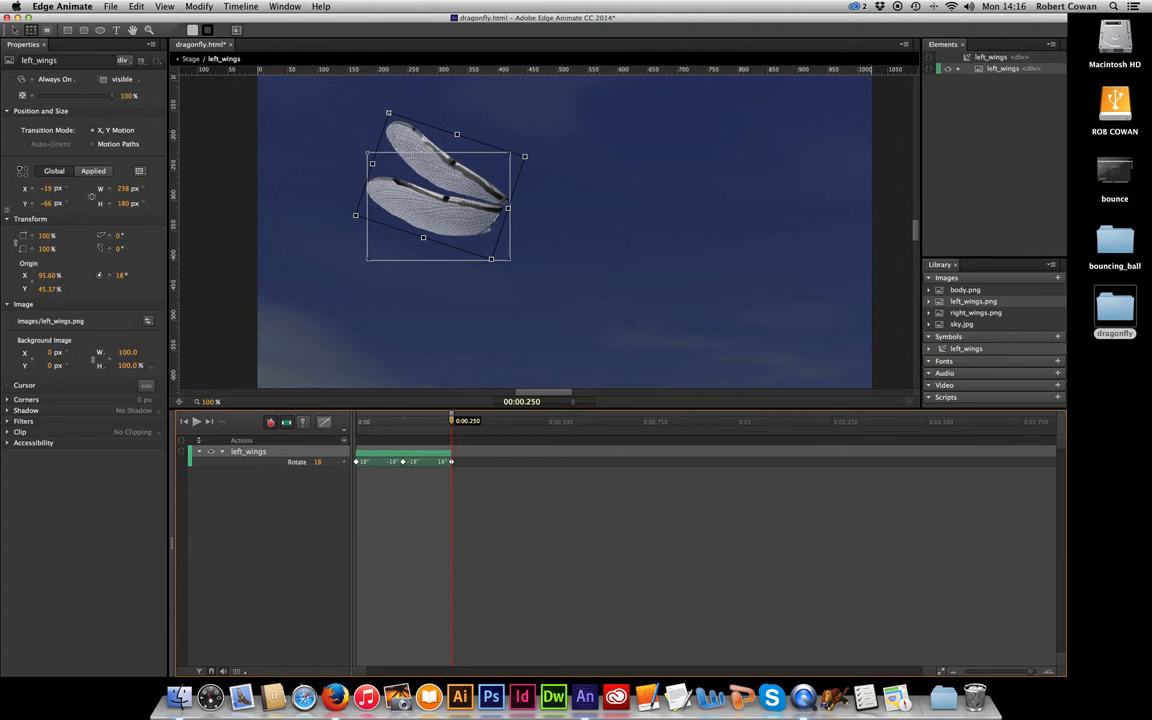
key("space")
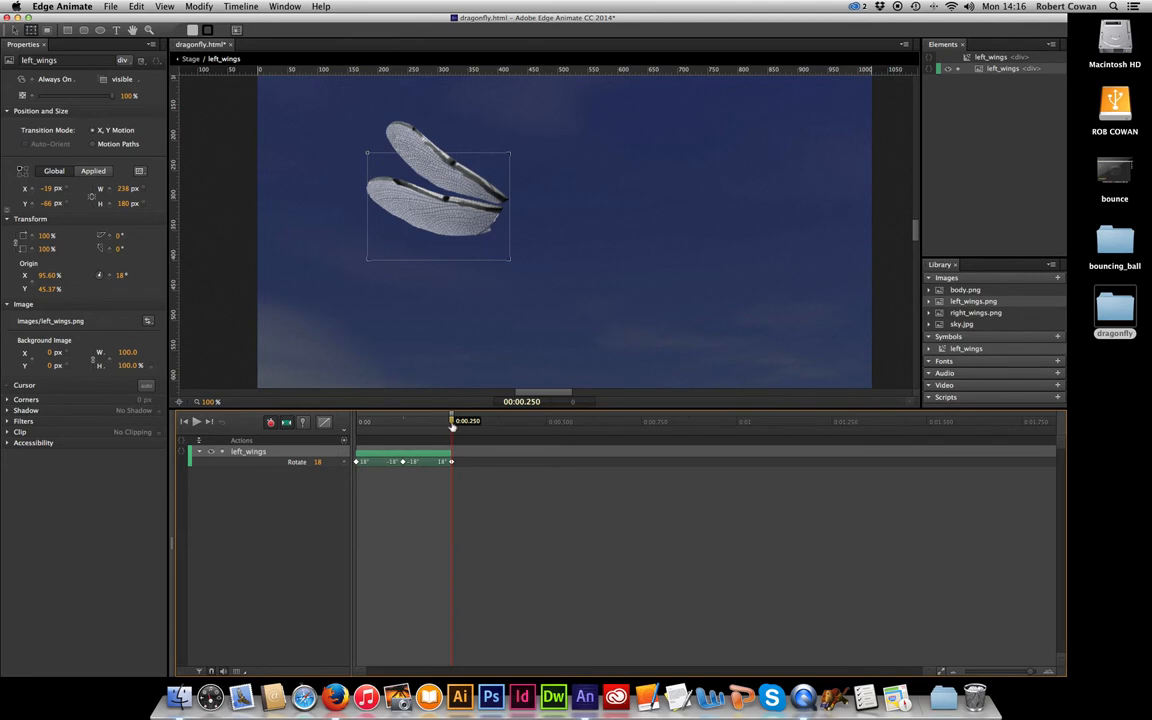
Insert a label named start at 0:00 on the left_wings symbol's timeline
left_click_drag(451, 421, 338, 421)
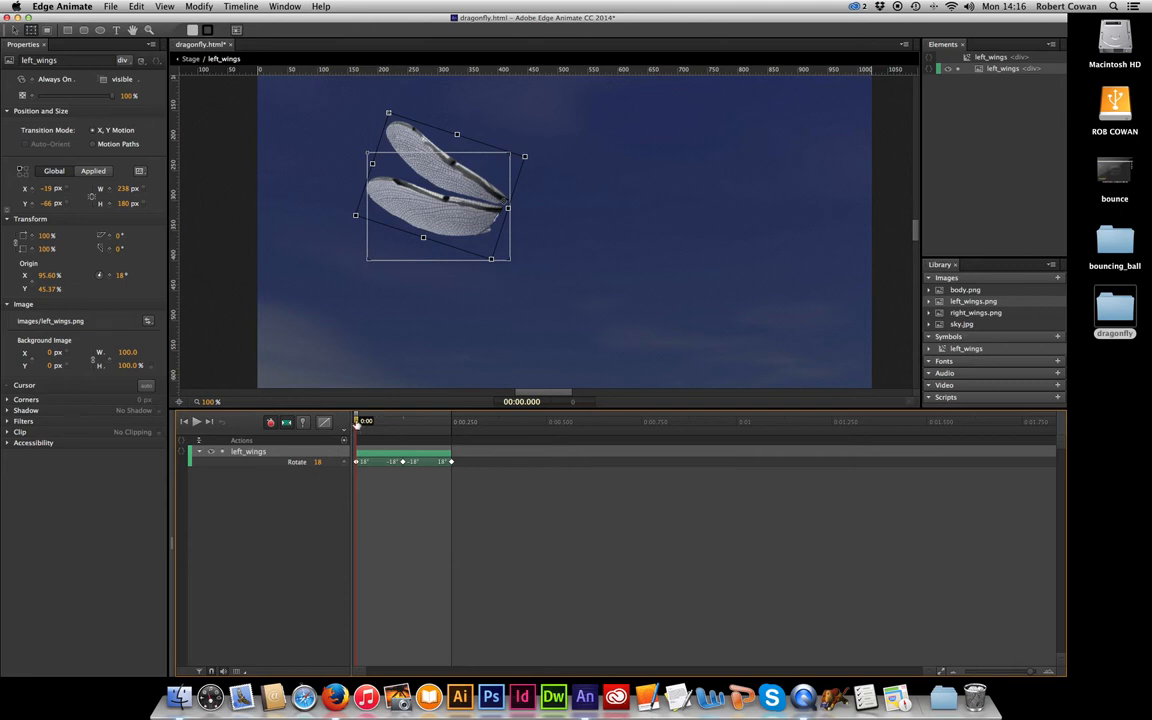
left_click_drag(357, 421, 300, 400)
key("space")
key("super+l")
key("BackSpace")
key("Return")
Insert a trigger at 0:00.250 on the left_wings symbol's timeline
left_click_drag(357, 422, 454, 436)
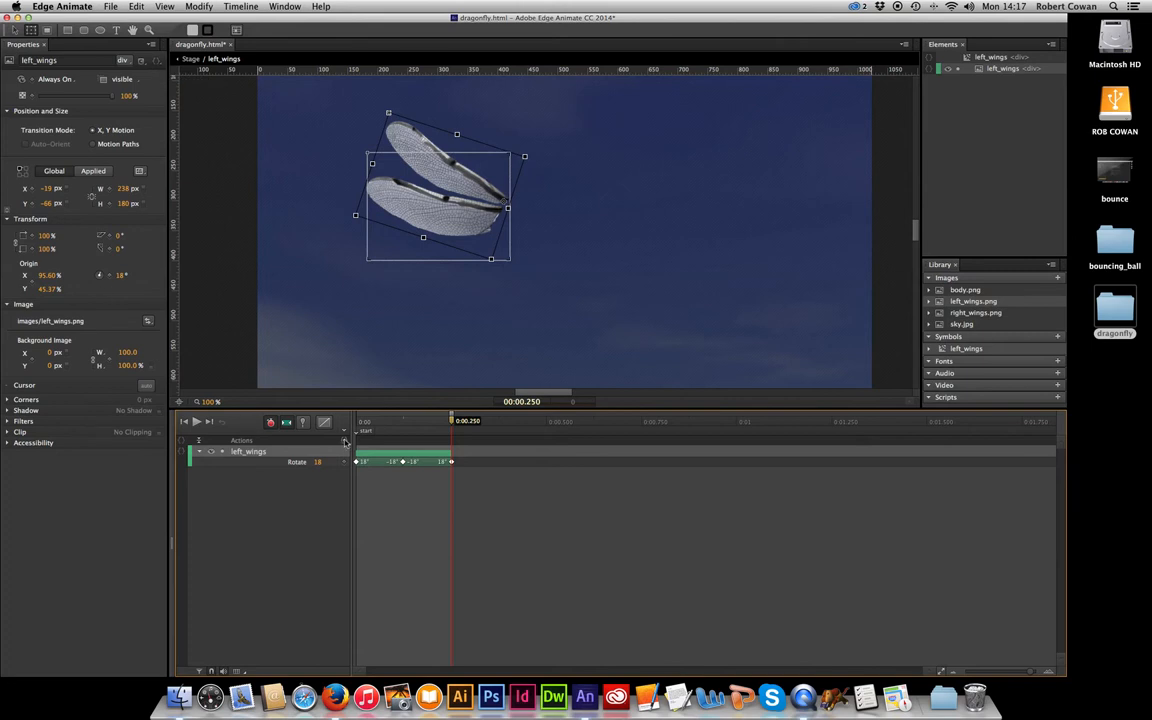
left_click(302, 421)
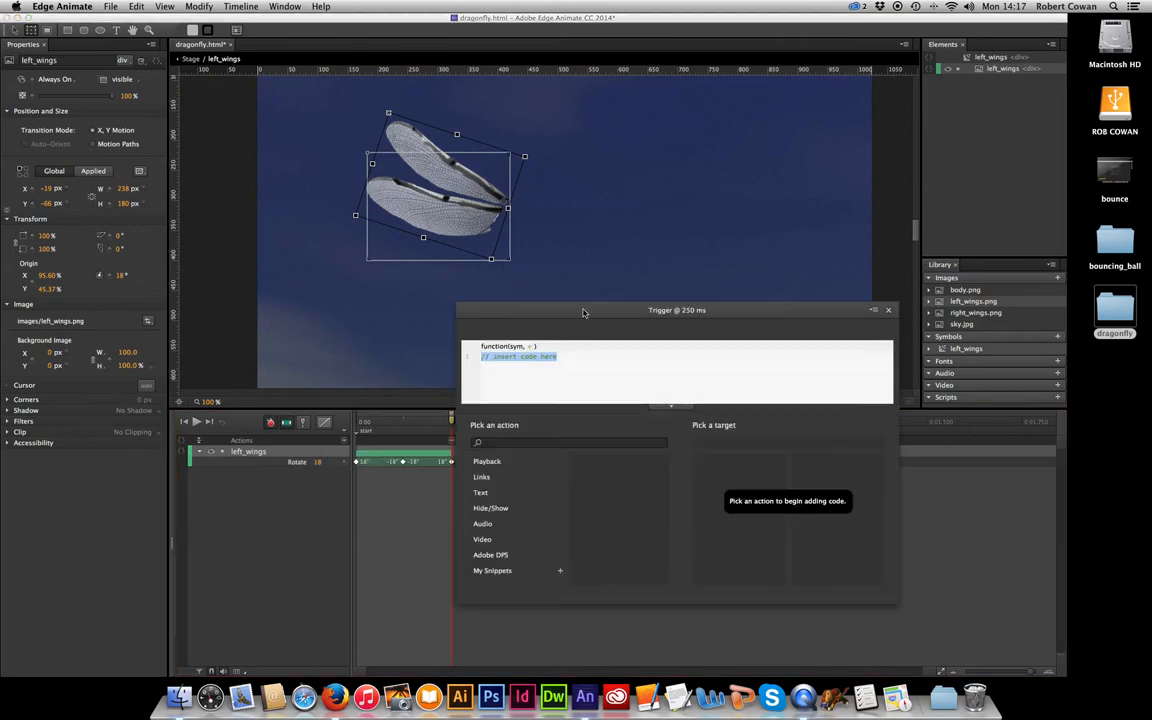
left_click_drag(583, 312, 464, 272)
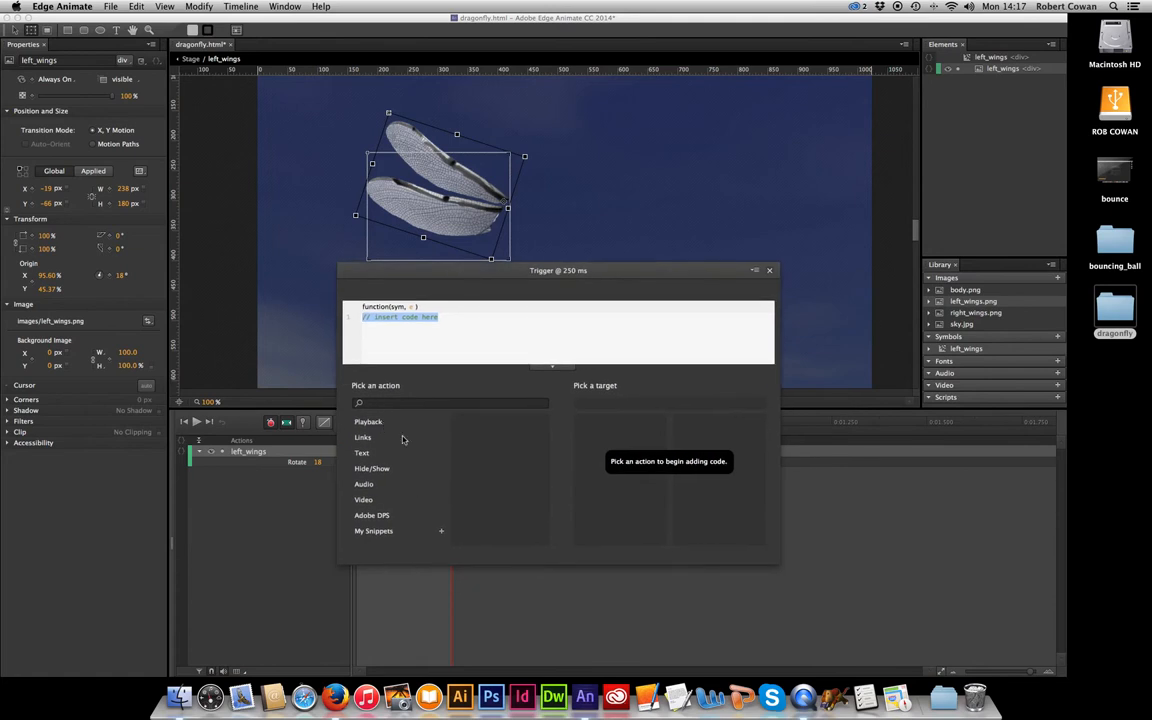
Try the Play playback action with left_wings as its target for the 250 ms trigger
left_click(369, 423)
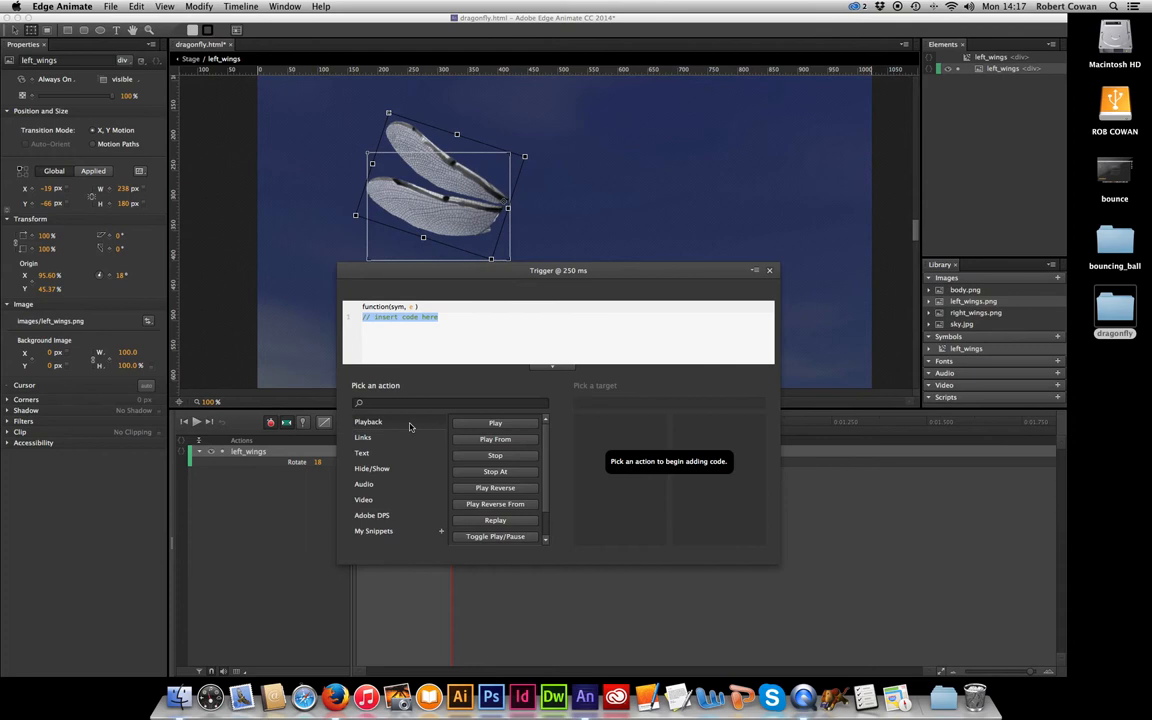
left_click(508, 424)
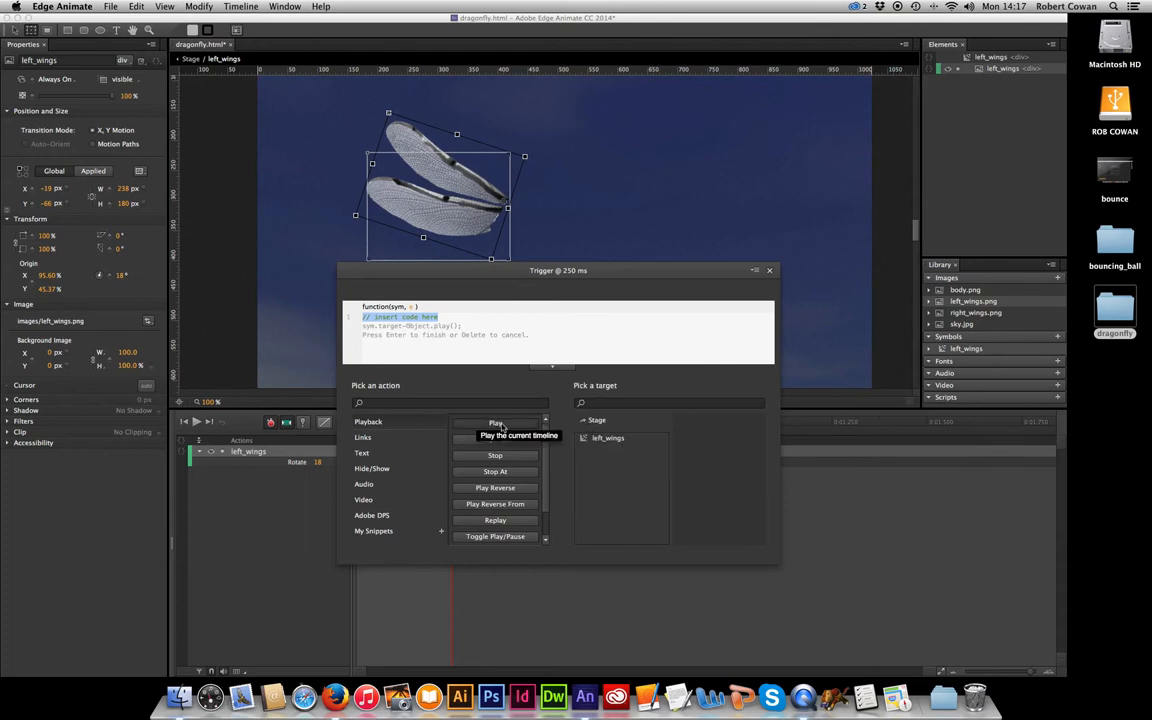
left_click(609, 440)
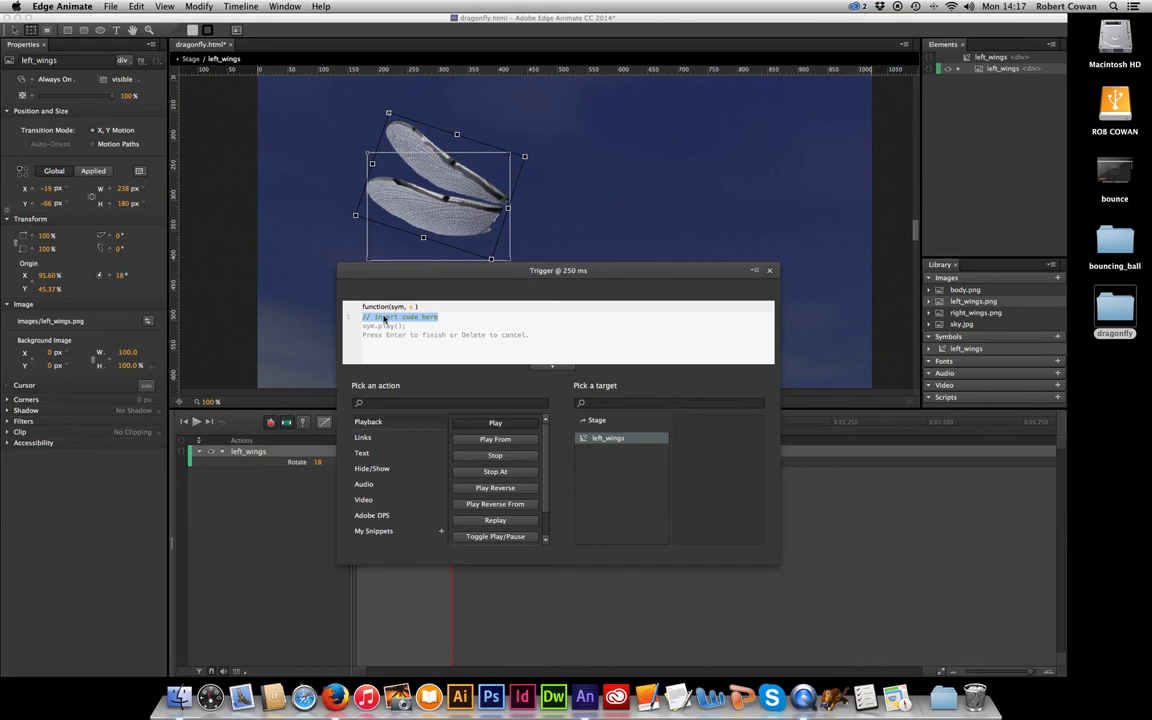
left_click(625, 403)
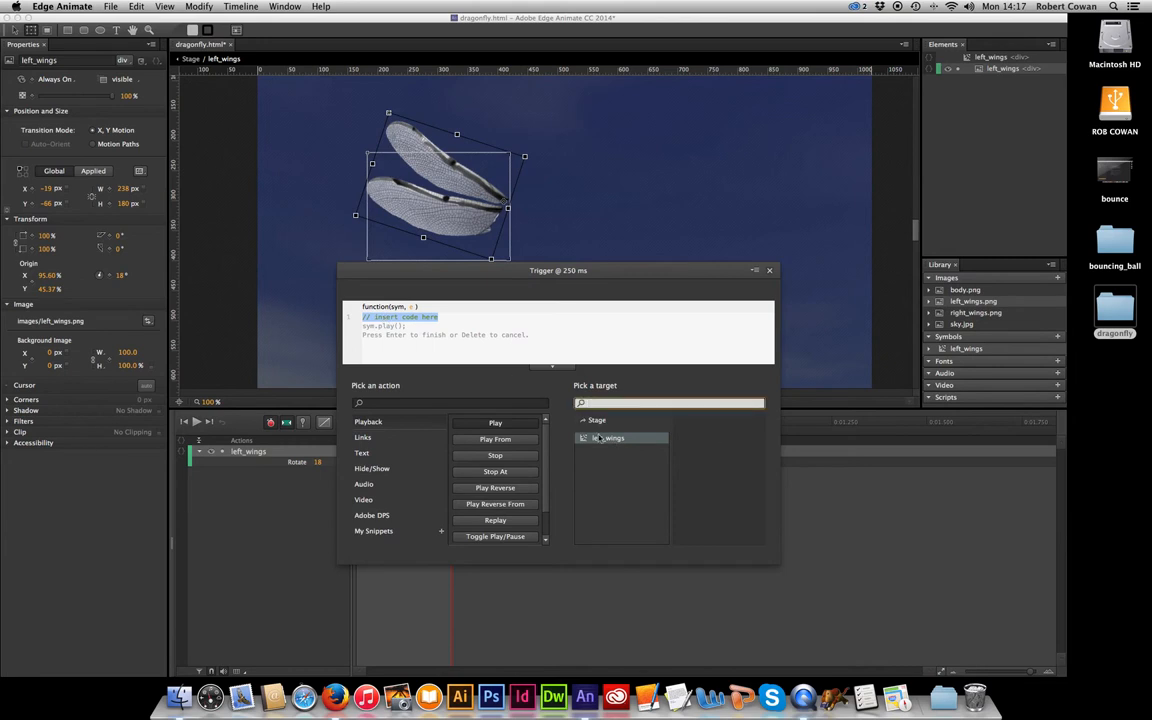
left_click(375, 317)
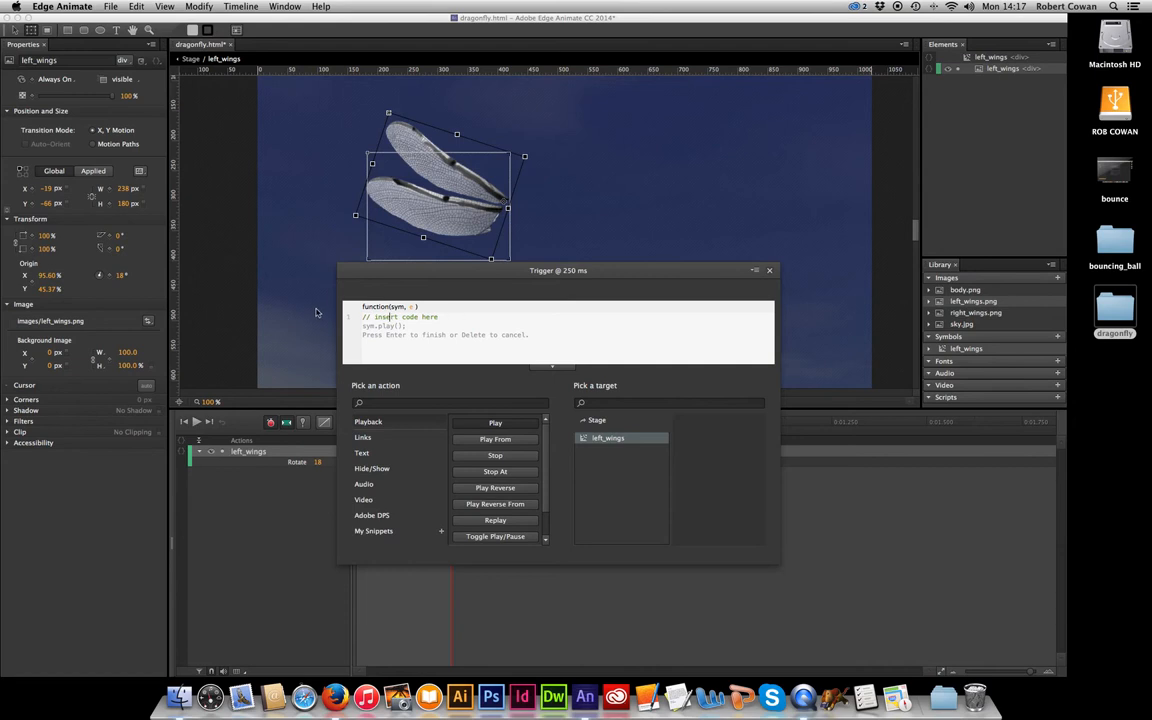
Replace the trigger's placeholder code with sym.play("start"); and close the code editor
left_click_drag(438, 317, 298, 306)
type("sy")
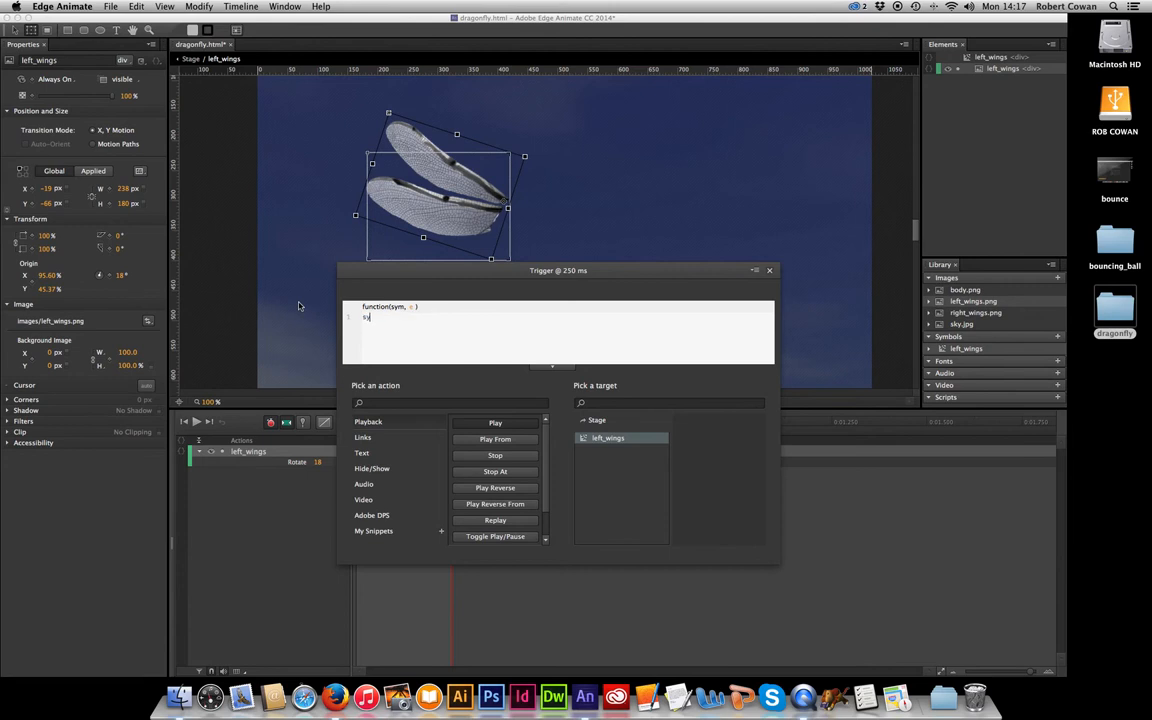
type("m.play(\"start\");")
left_click(695, 250)
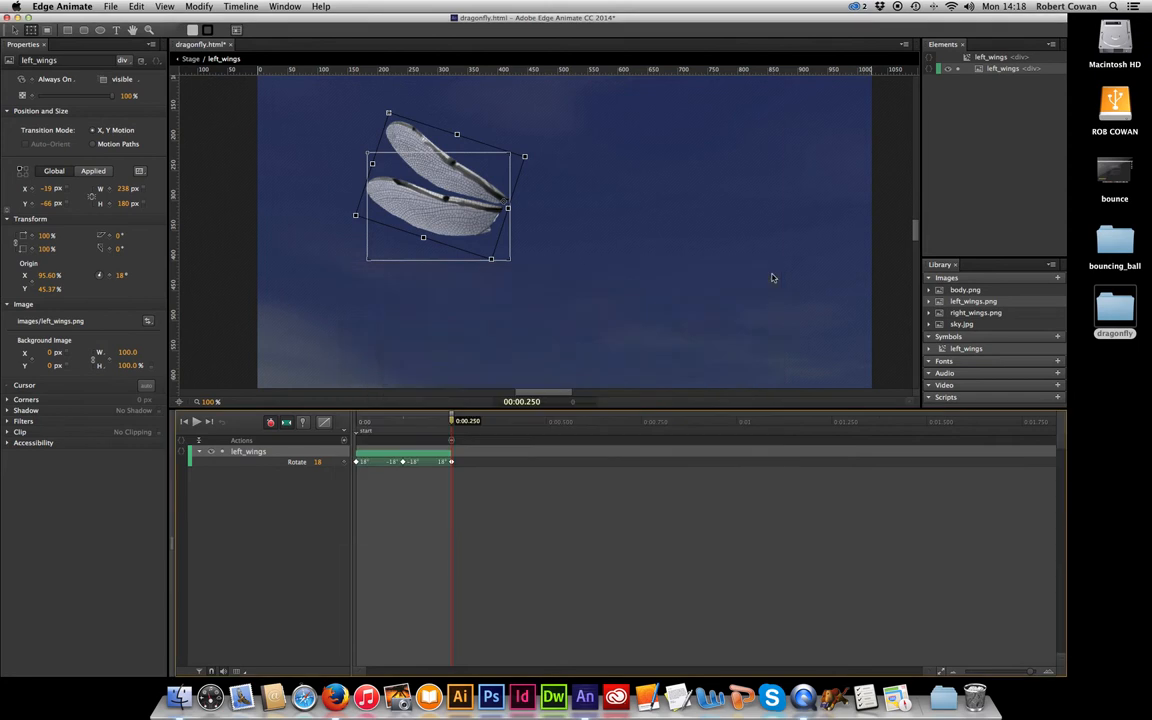
Return to the main Stage, save the document and preview the looping wing flap in the browser
left_click(592, 537)
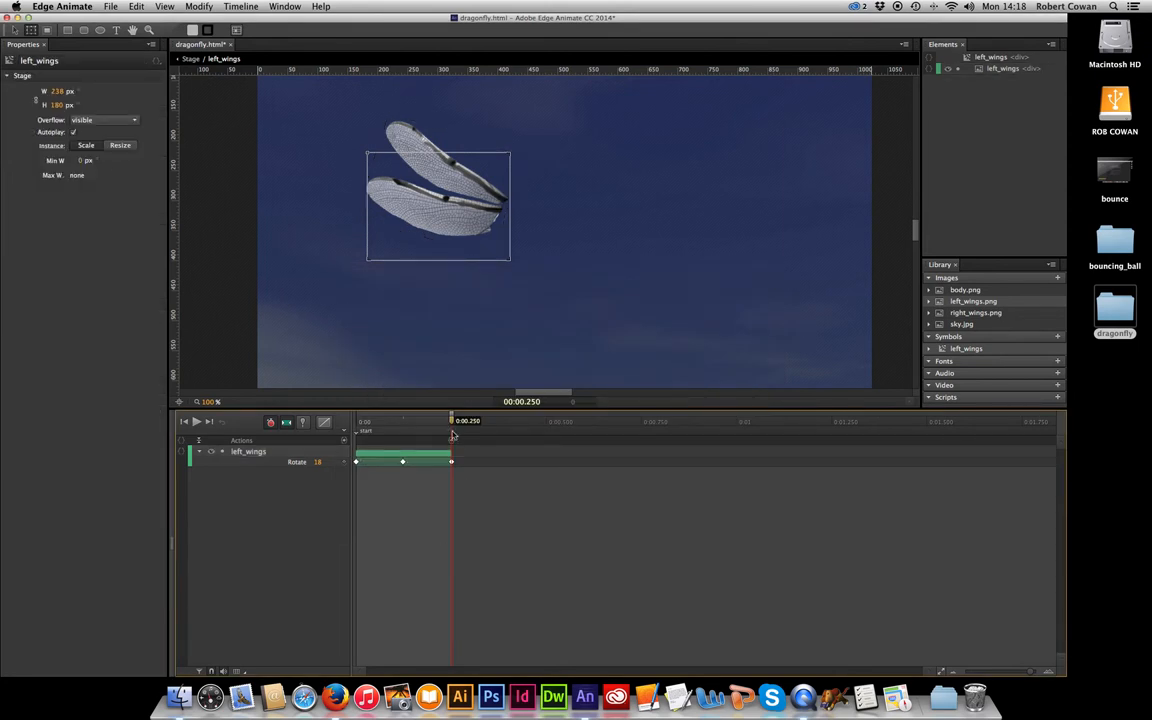
left_click_drag(452, 420, 390, 418)
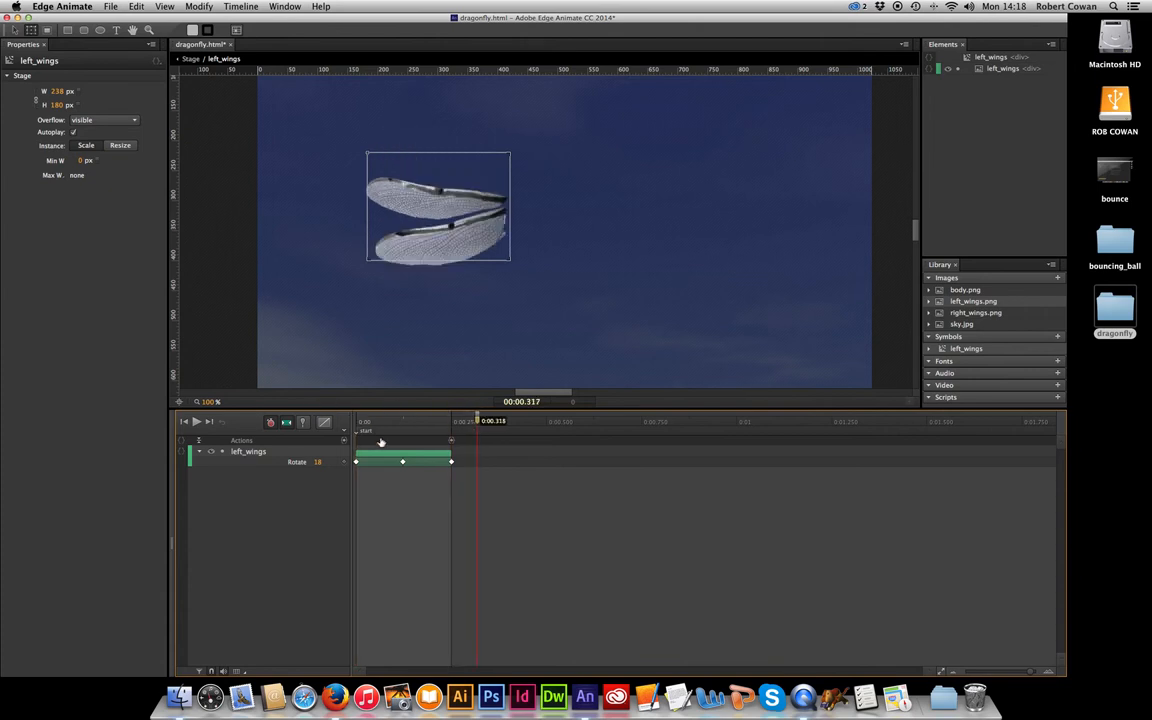
left_click(177, 59)
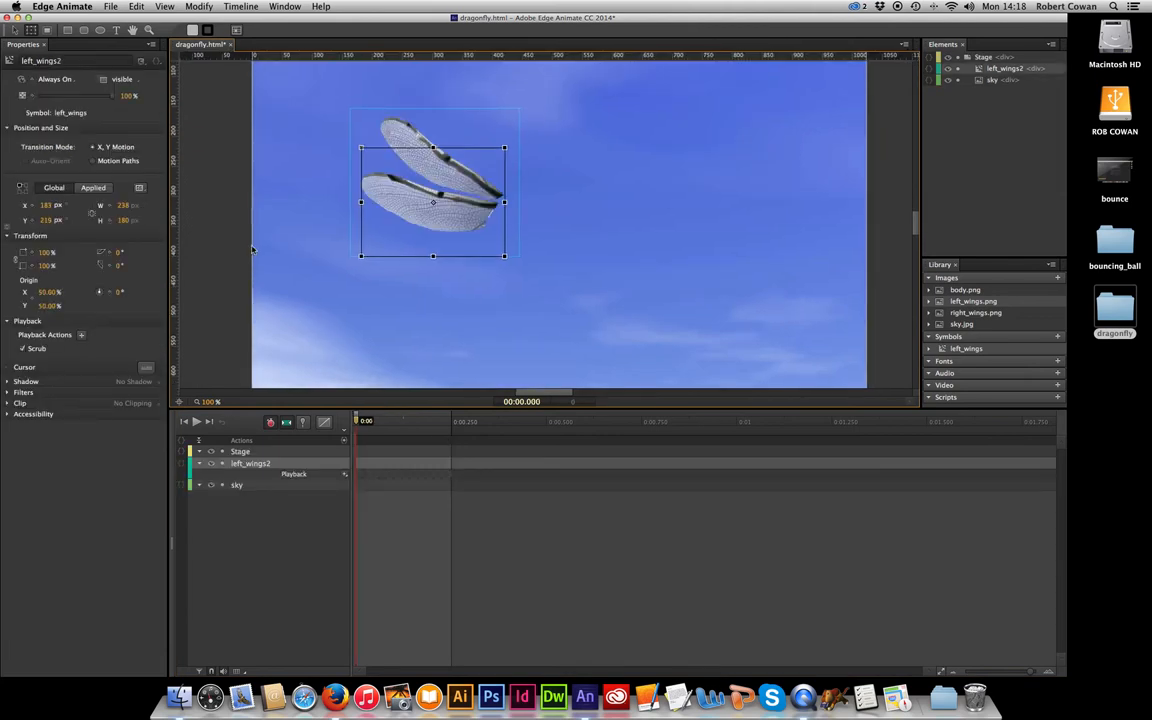
key("super+s")
key("super+Return")
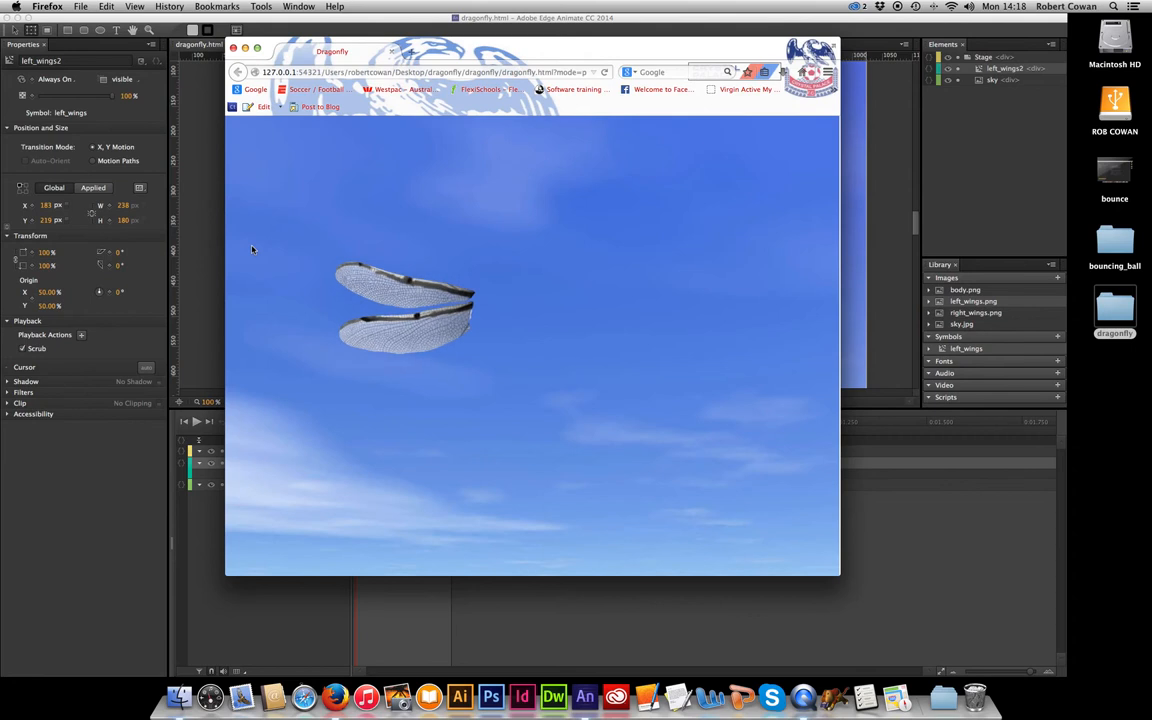
left_click(233, 48)
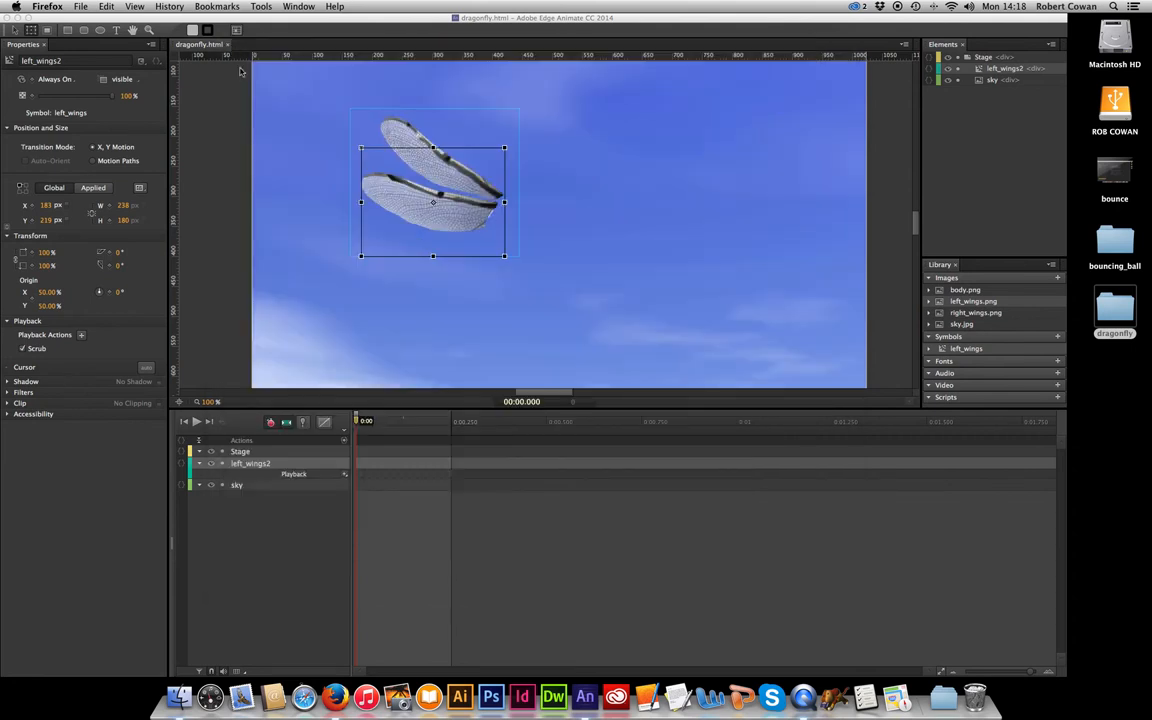
Inside the left_wings symbol, shorten the Rotate animation to end at about 0:00.1 and move the trigger to its last keyframe
left_click(408, 202)
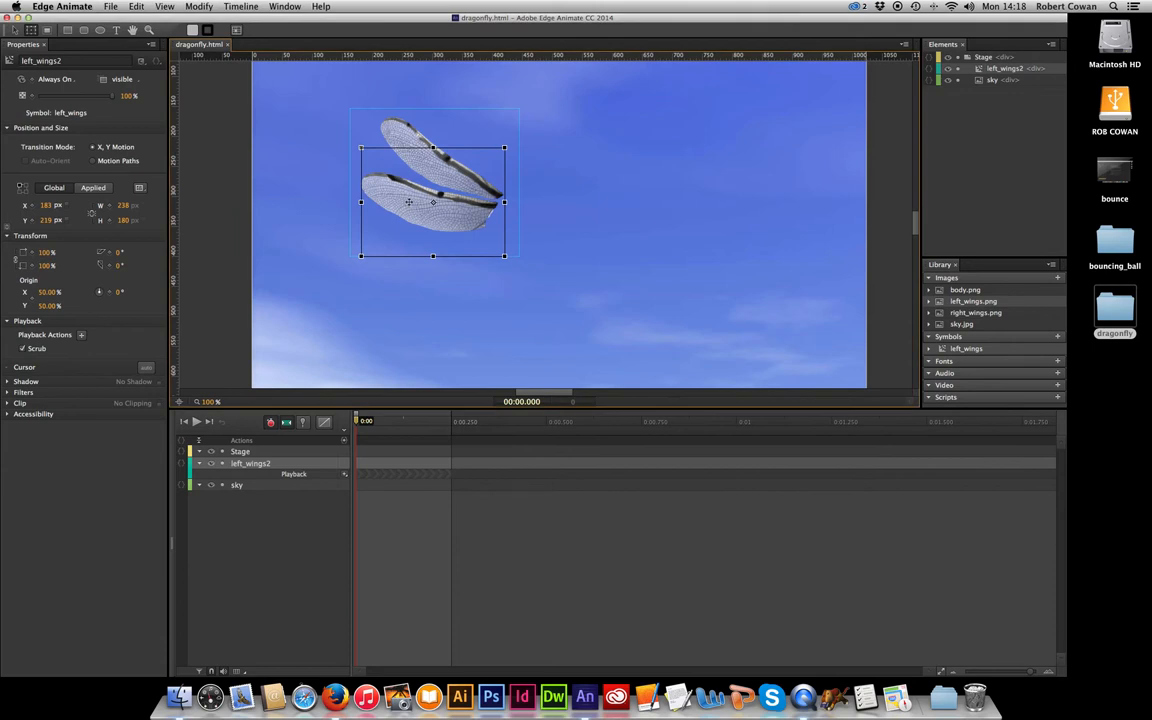
double_click(408, 202)
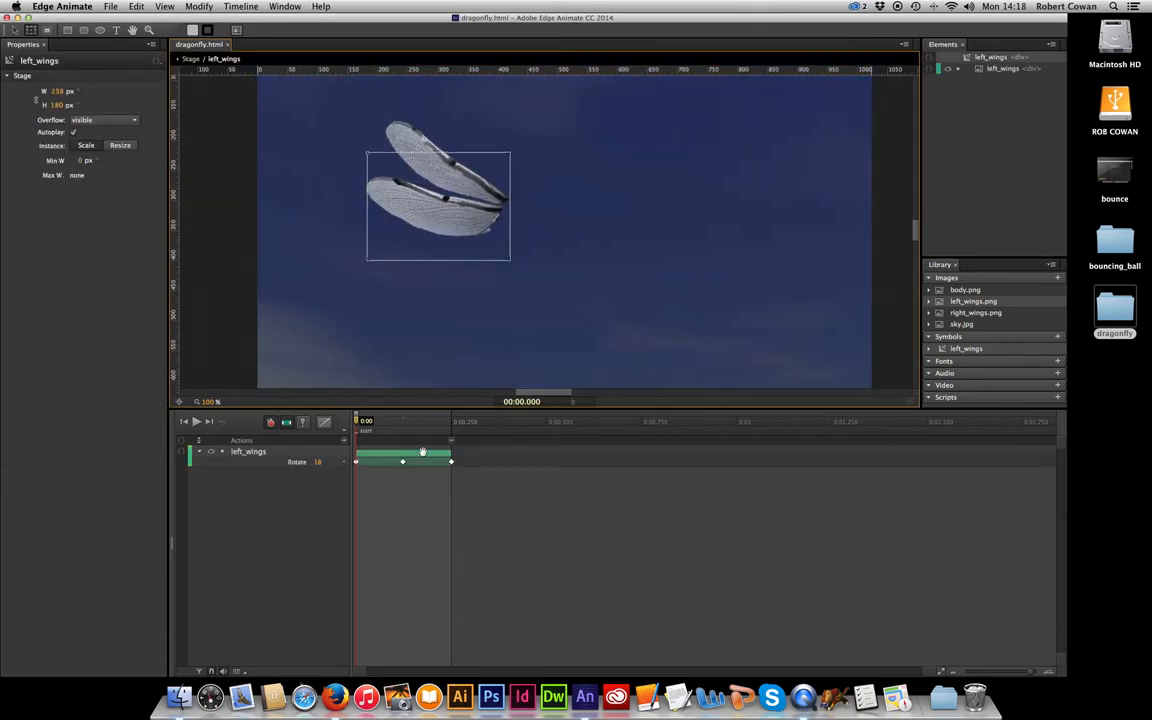
left_click(386, 462)
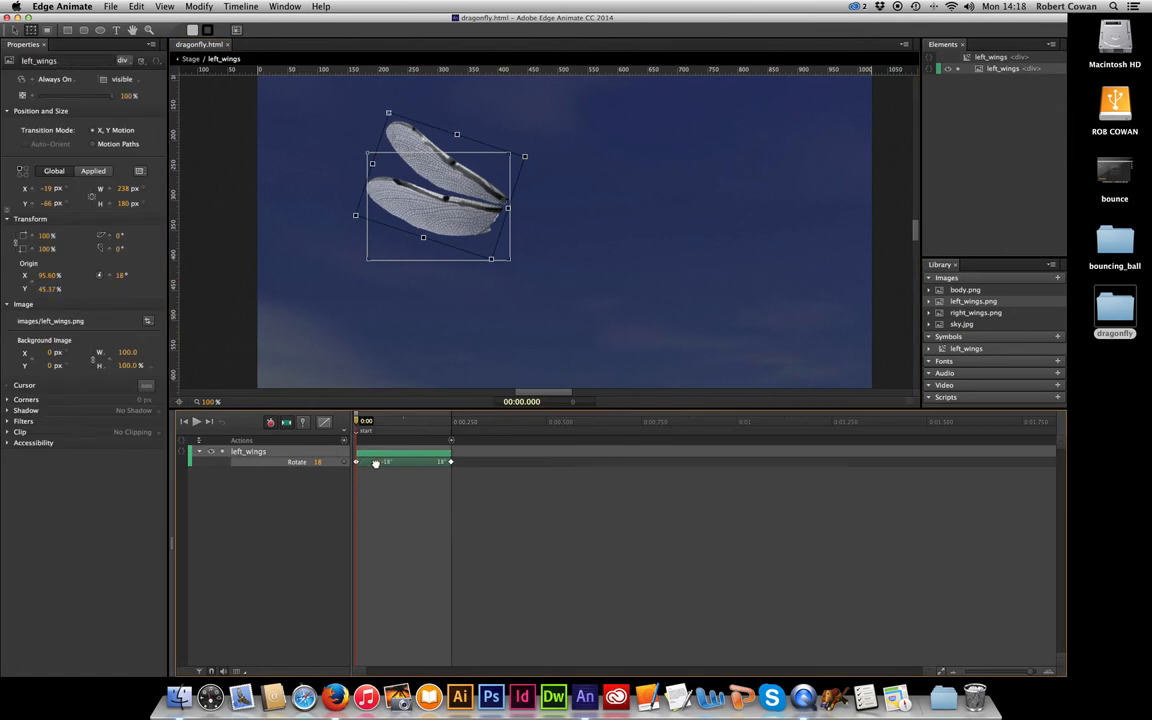
left_click_drag(451, 463, 397, 463)
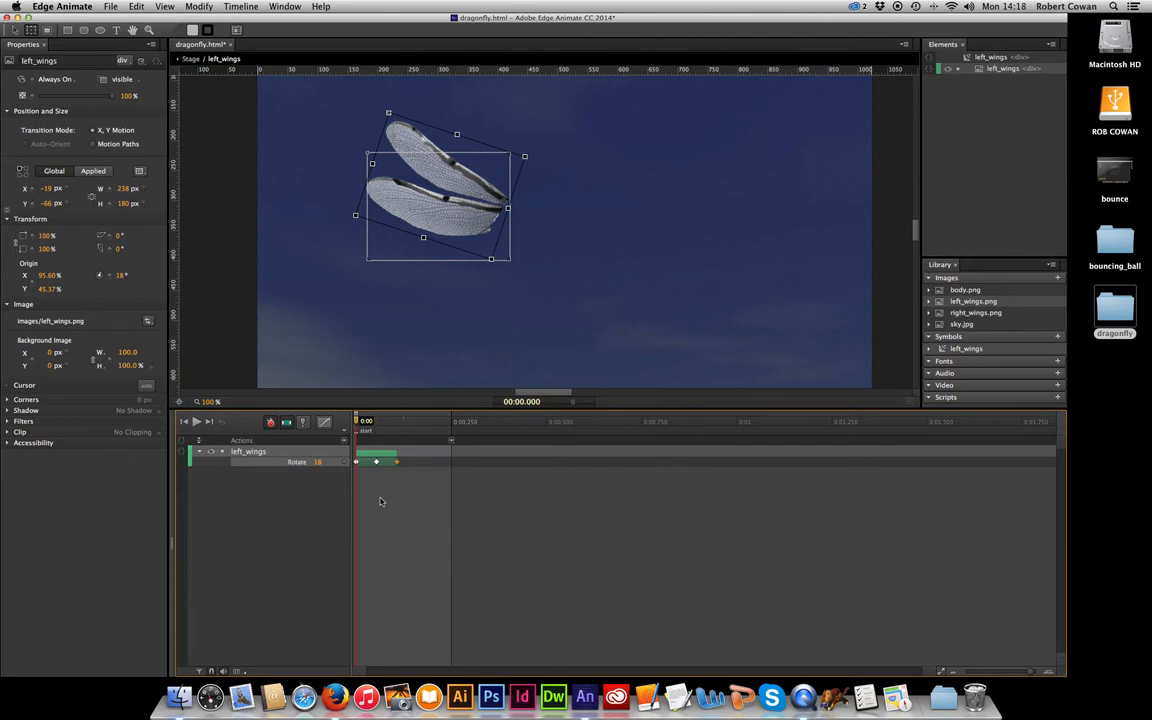
left_click(380, 501)
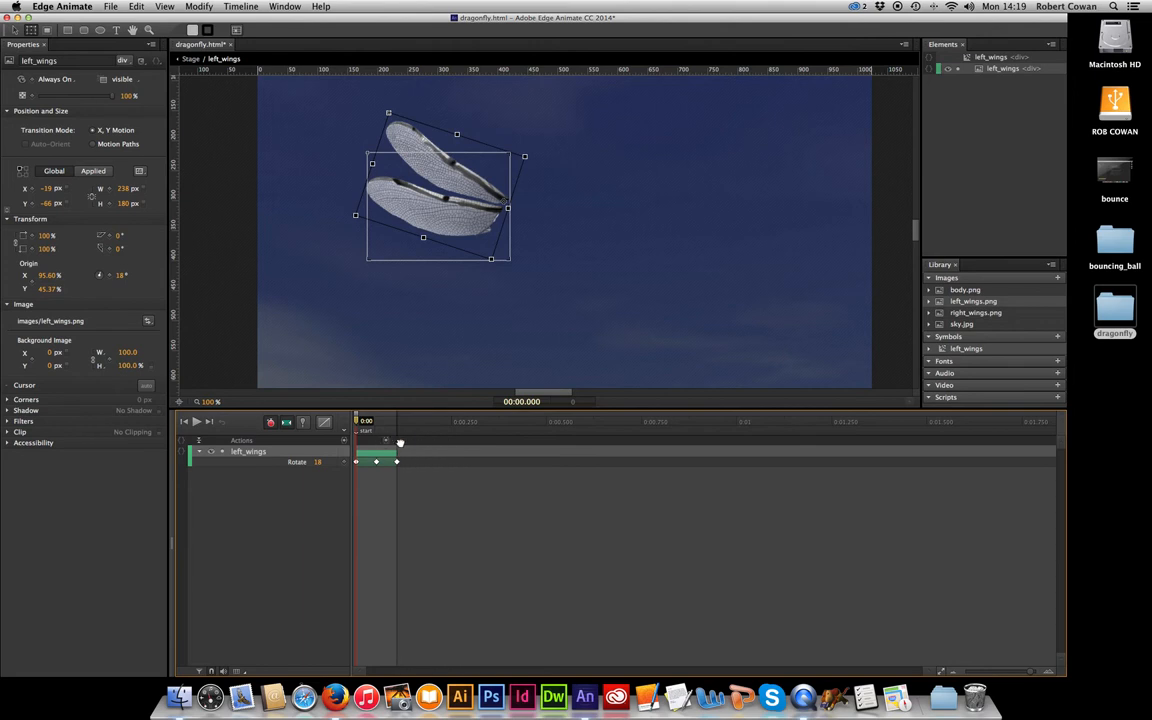
left_click(473, 512)
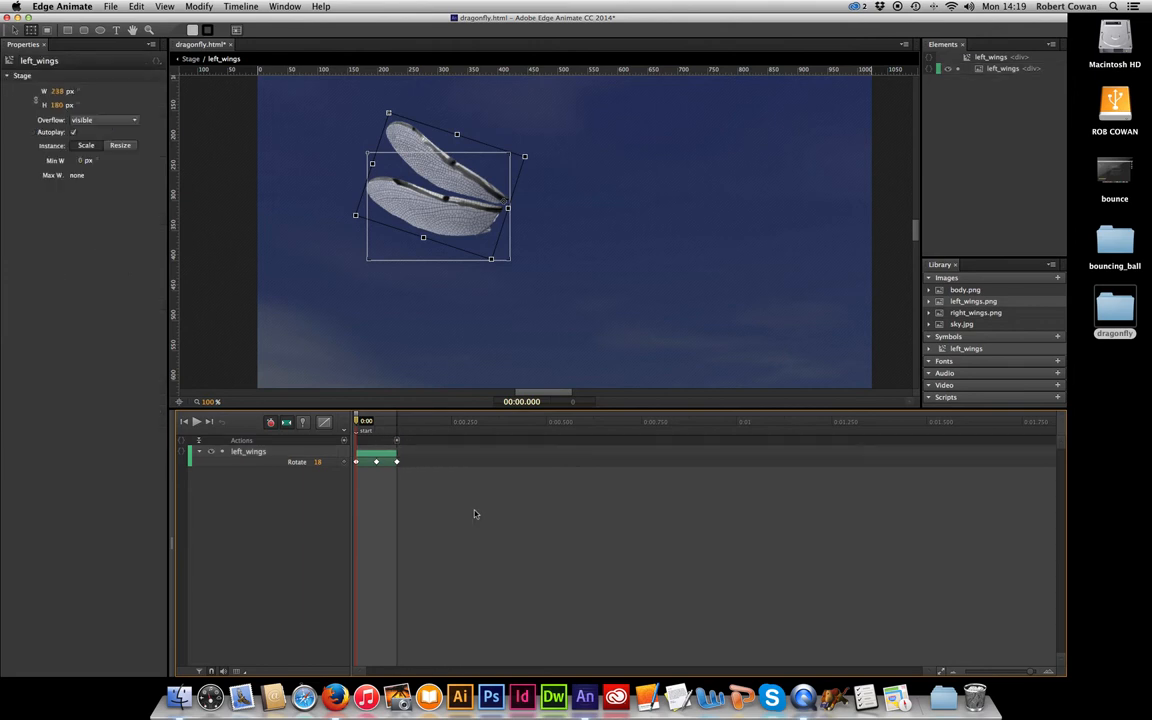
Return to the main Stage, save the document and preview the faster wing flap in the browser
double_click(309, 384)
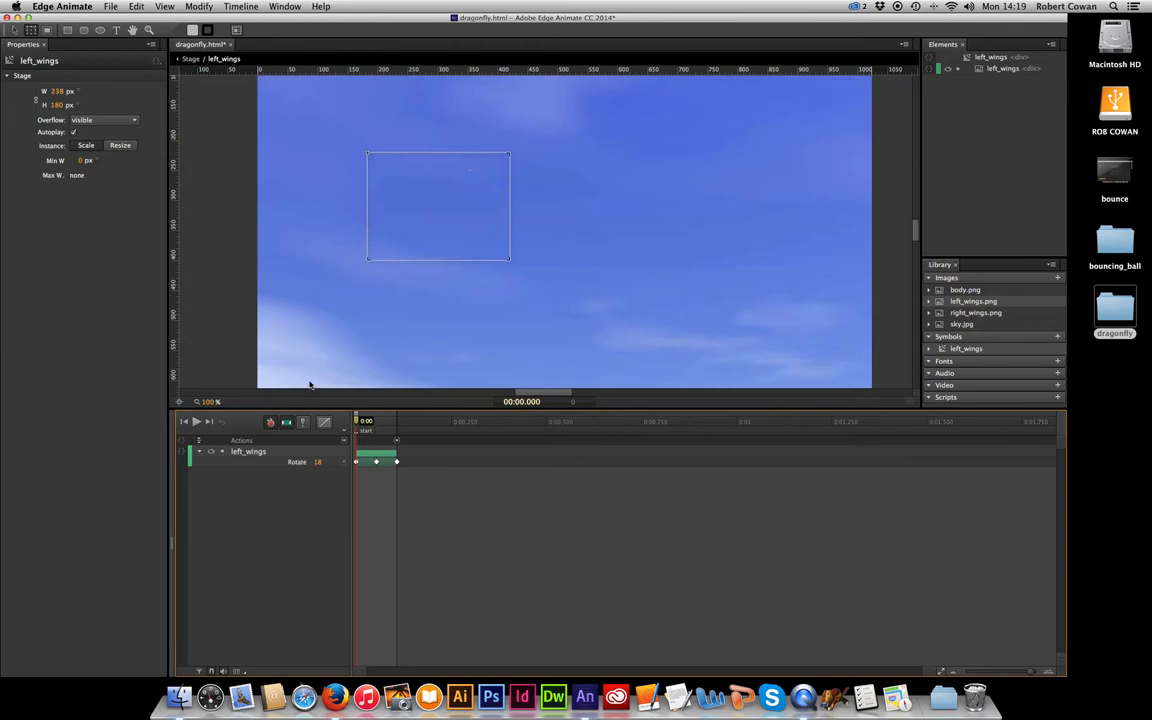
left_click(190, 60)
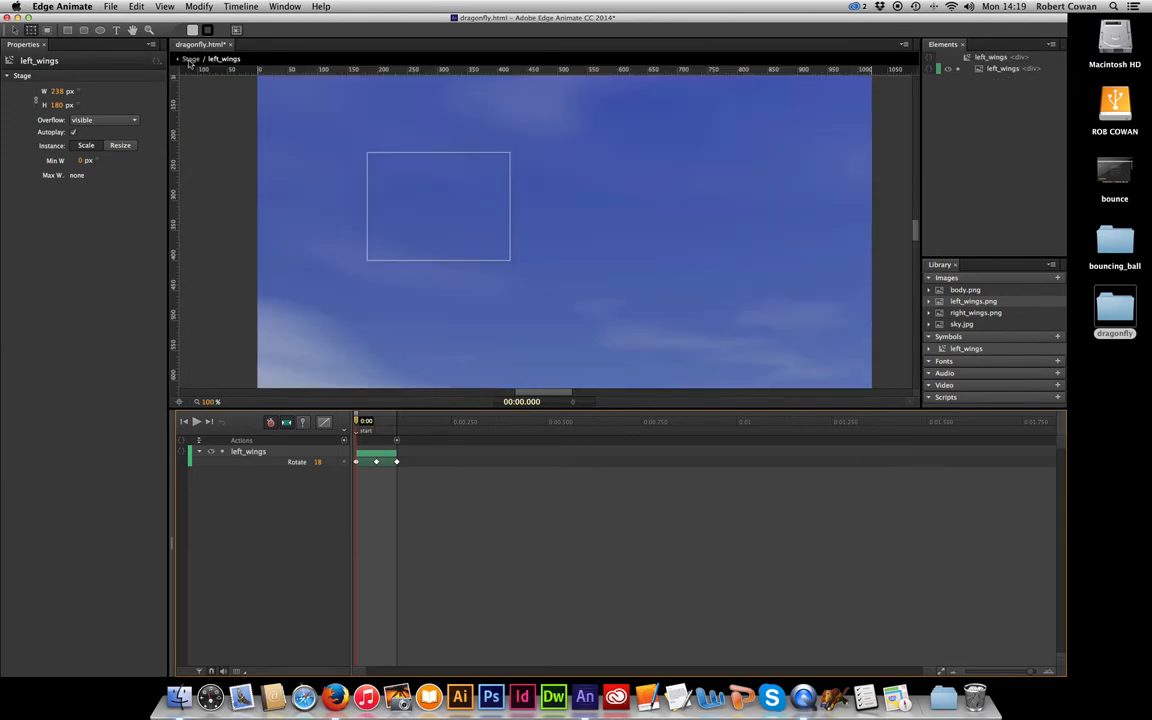
left_click(187, 62)
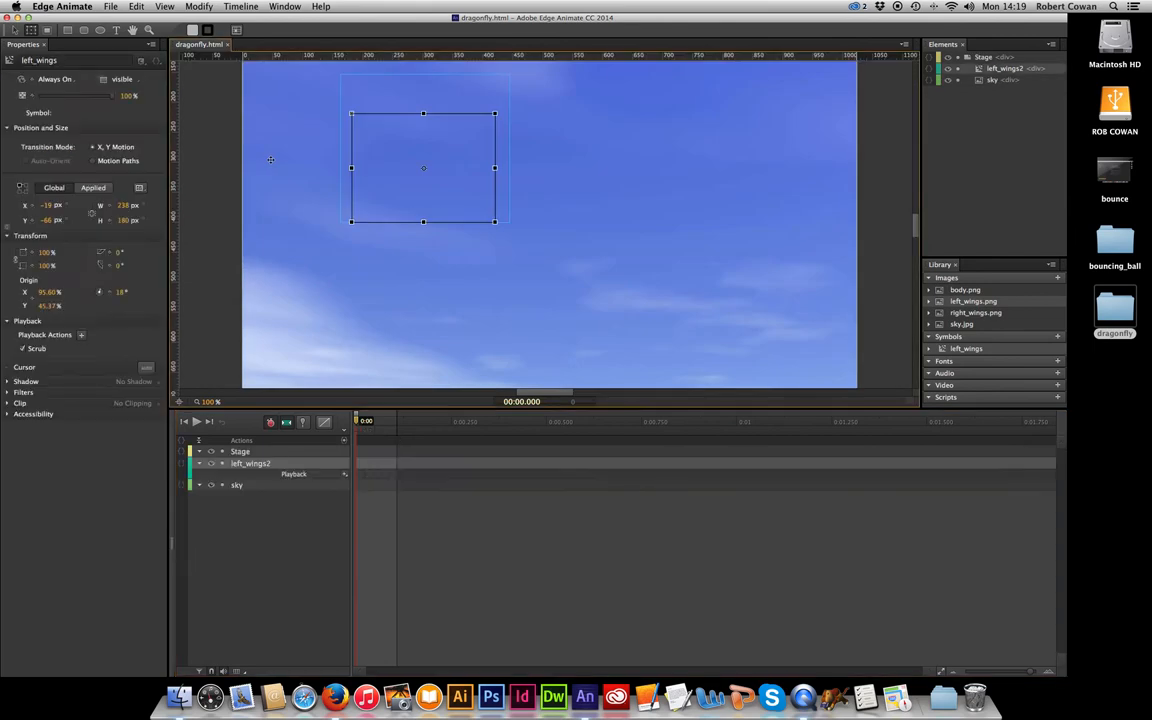
key("super+Return")
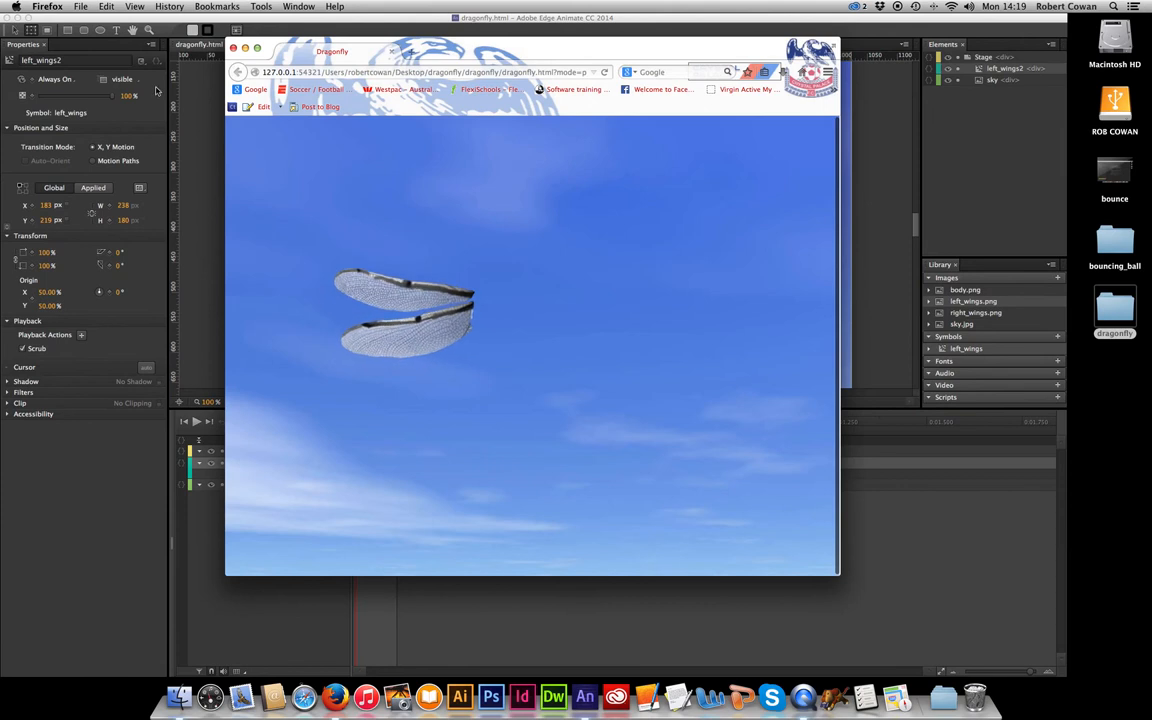
left_click(233, 48)
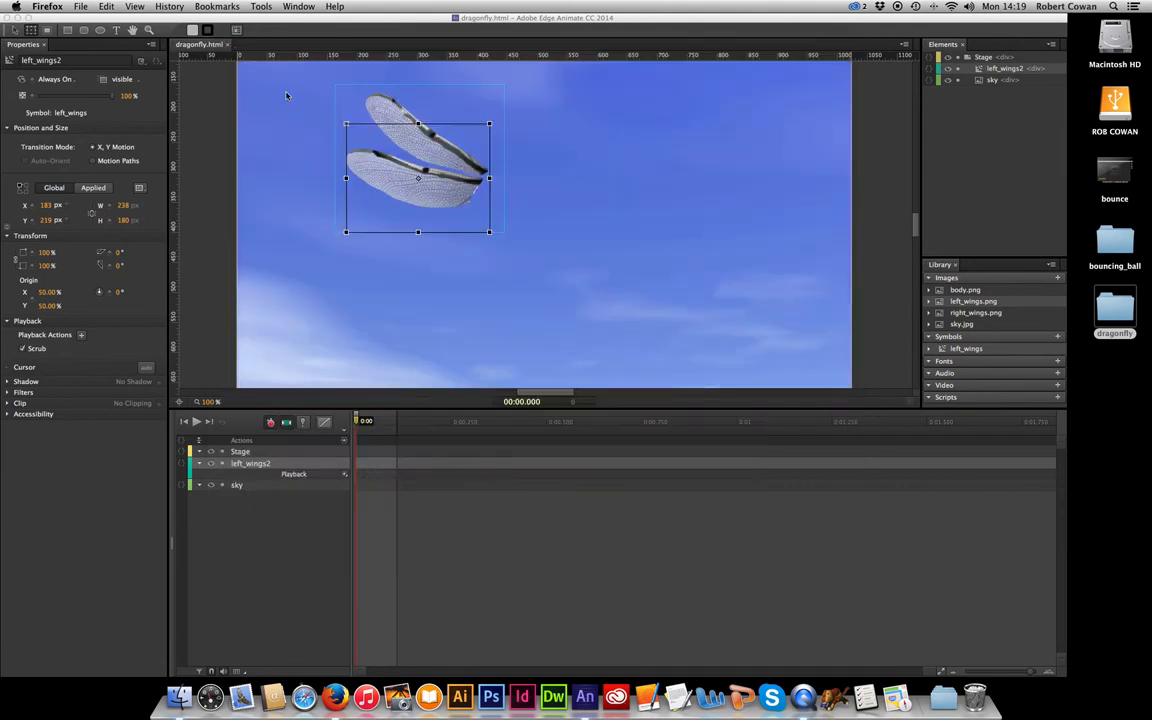
Duplicate the left wings instance, mirroring the copy horizontally at -97% scale and placing it beside the original at X 455 px, Y 219 px
left_click(560, 316)
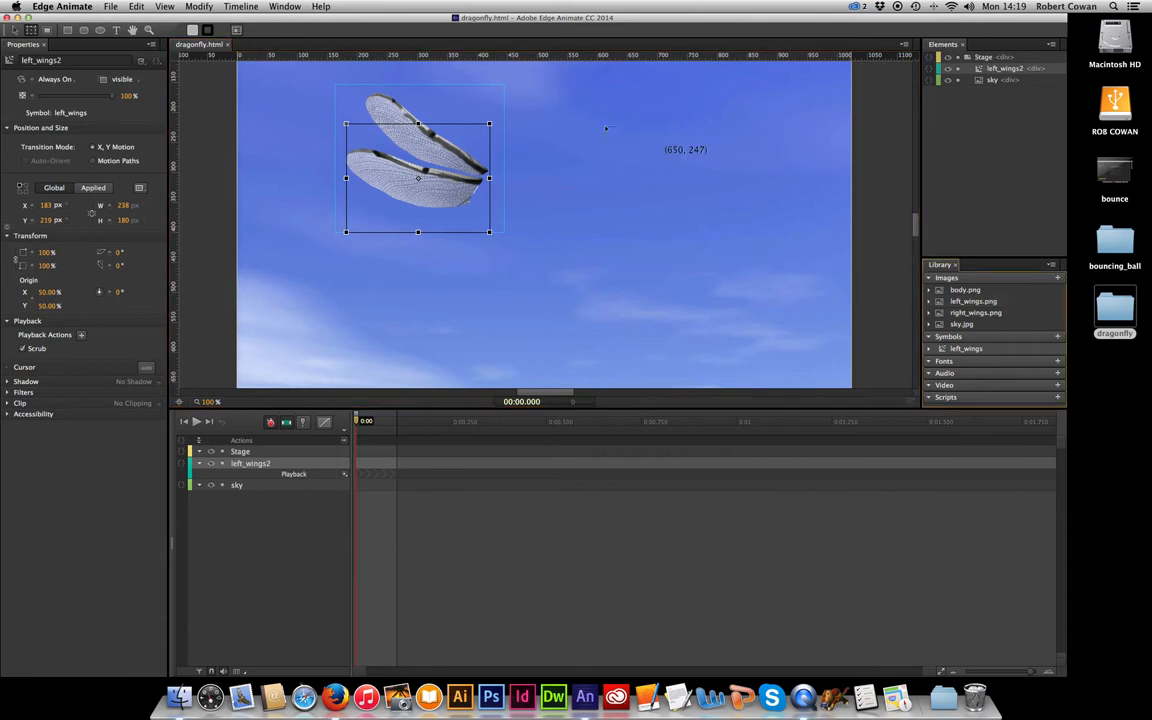
key("super+d")
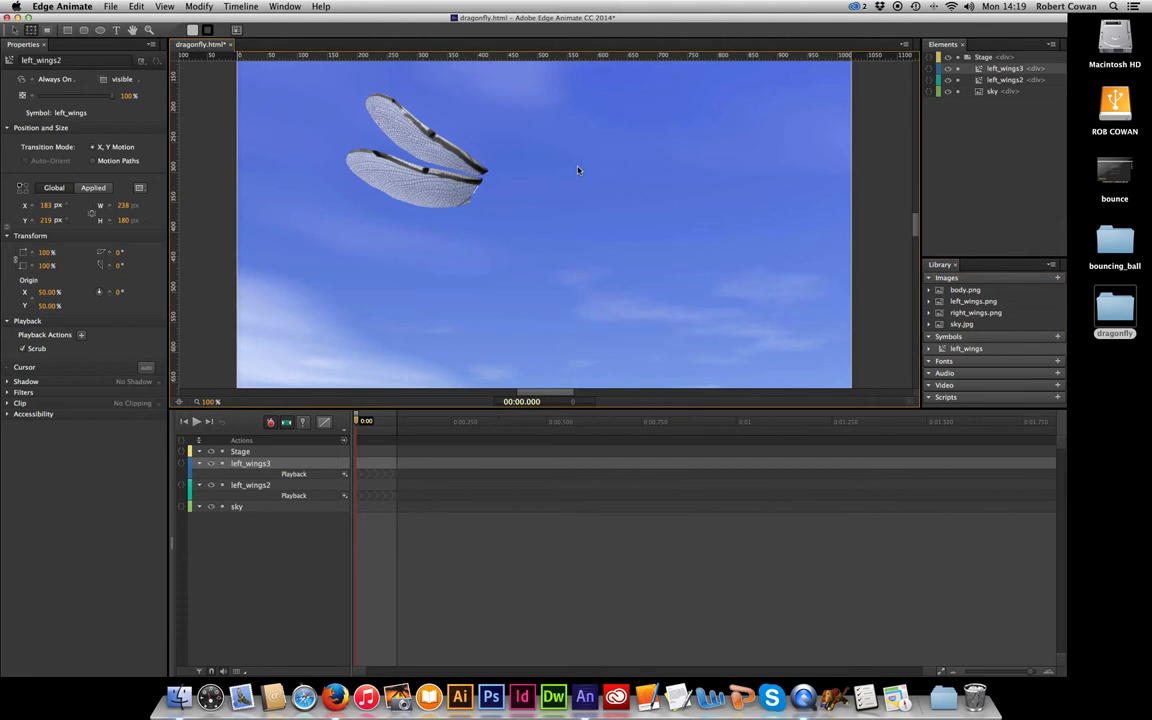
left_click_drag(415, 150, 612, 143)
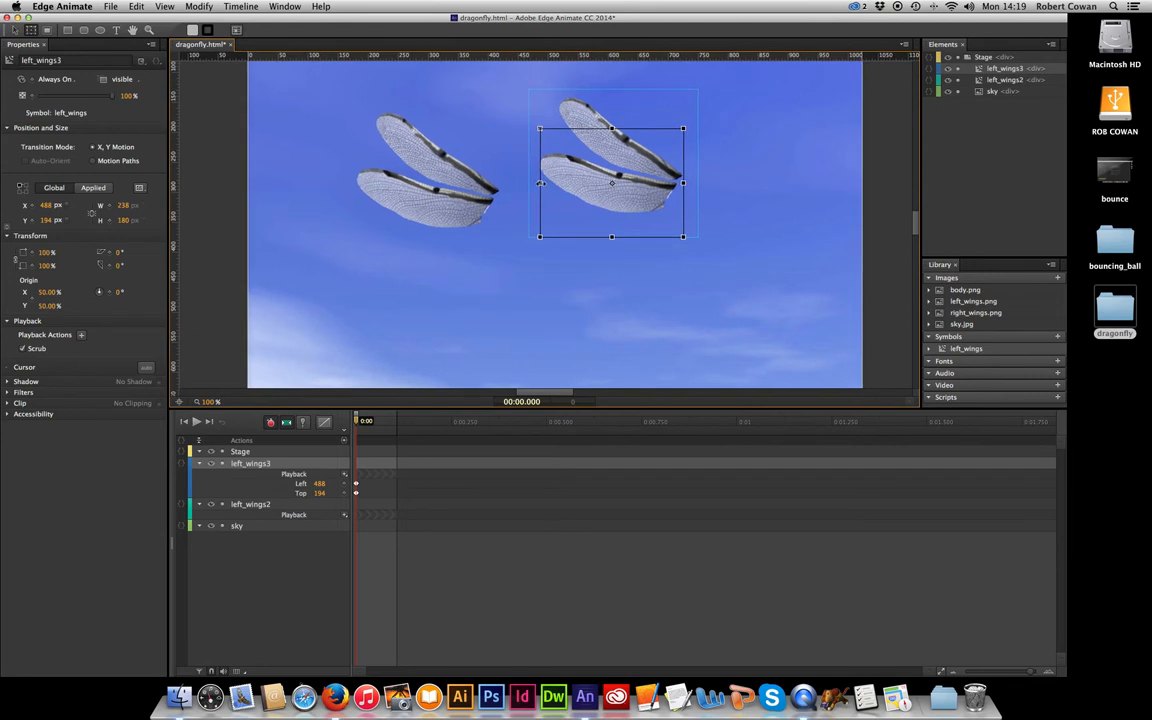
left_click_drag(540, 183, 681, 181)
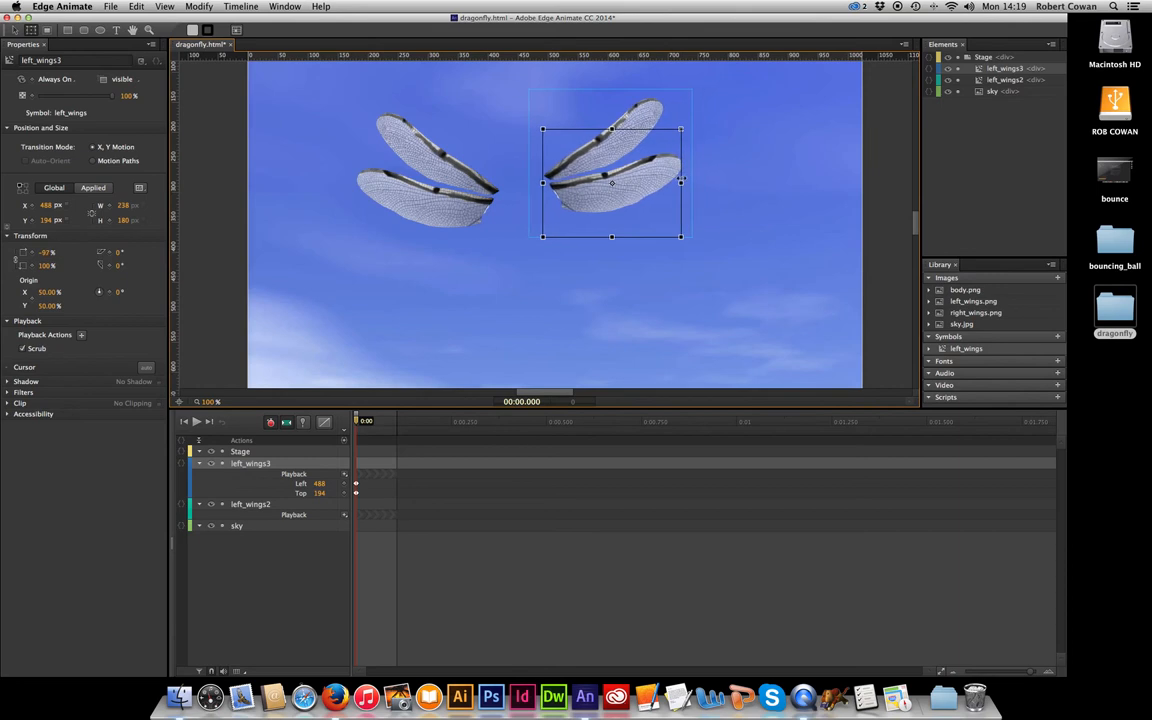
mouse_move(609, 145)
left_mouse_down()
mouse_move(597, 170)
mouse_move(591, 160)
left_mouse_up()
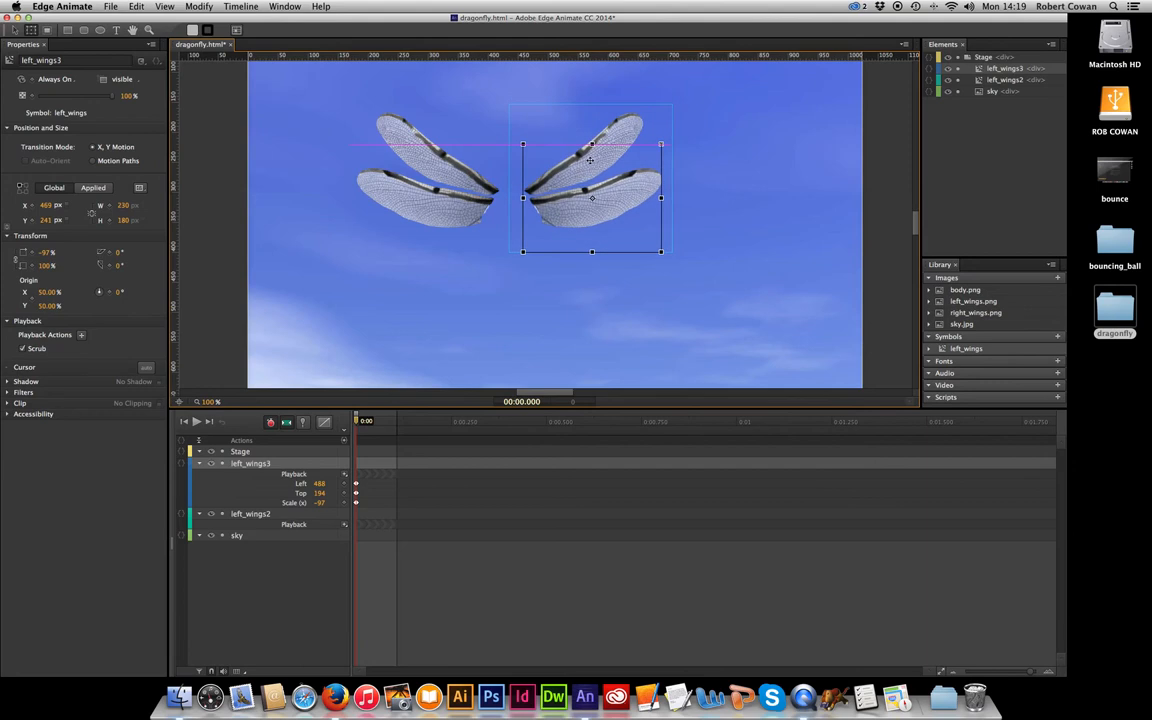
Preview both flapping wing pairs in the browser and return to the composition
left_click(696, 178)
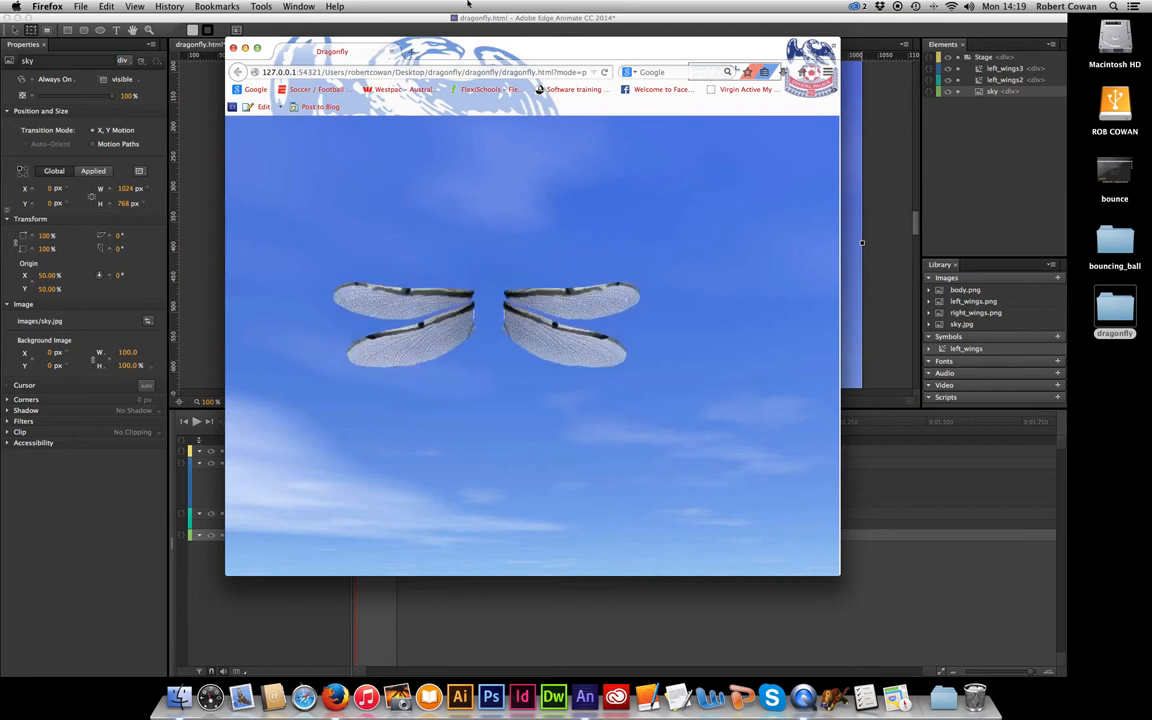
left_click(233, 47)
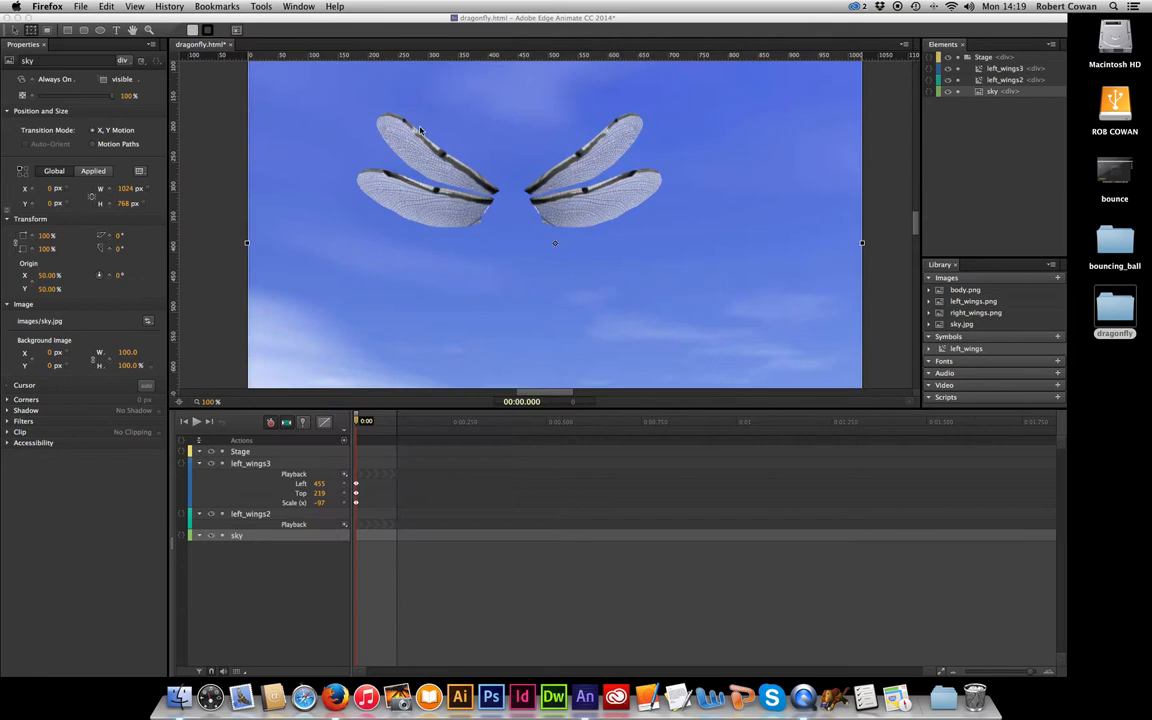
Add the body.png image to the Stage between the two wing pairs, at about X 349 px, Y 199 px
left_click(855, 265)
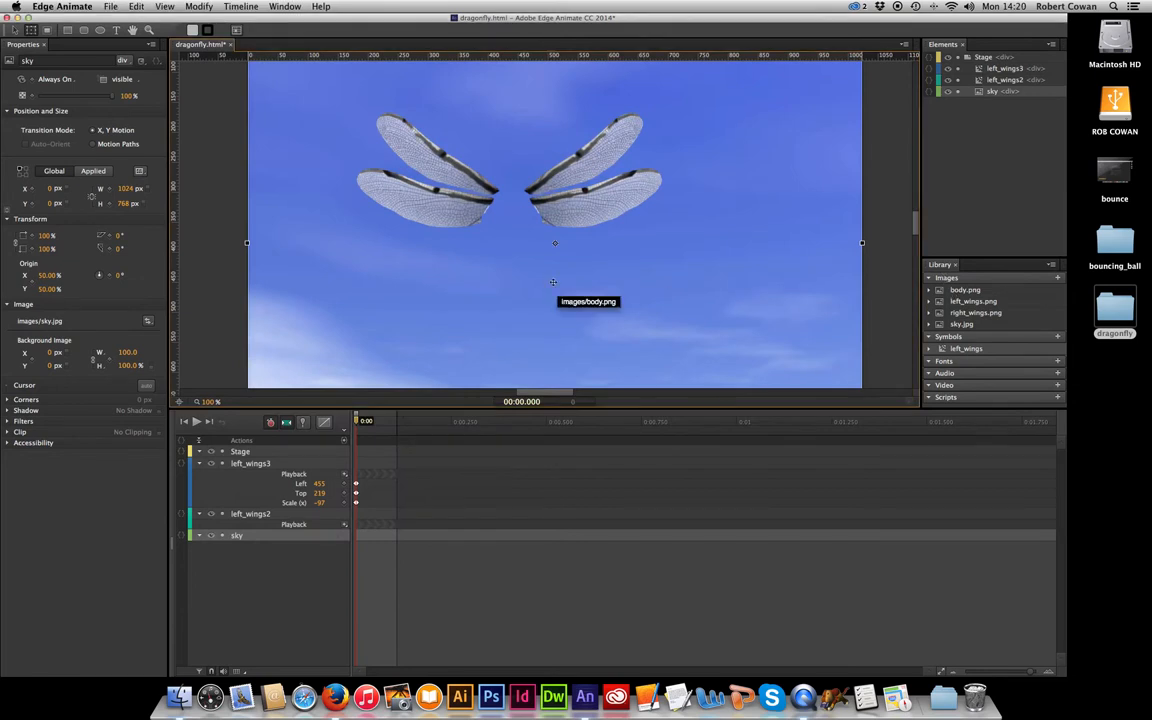
left_click_drag(553, 282, 558, 290)
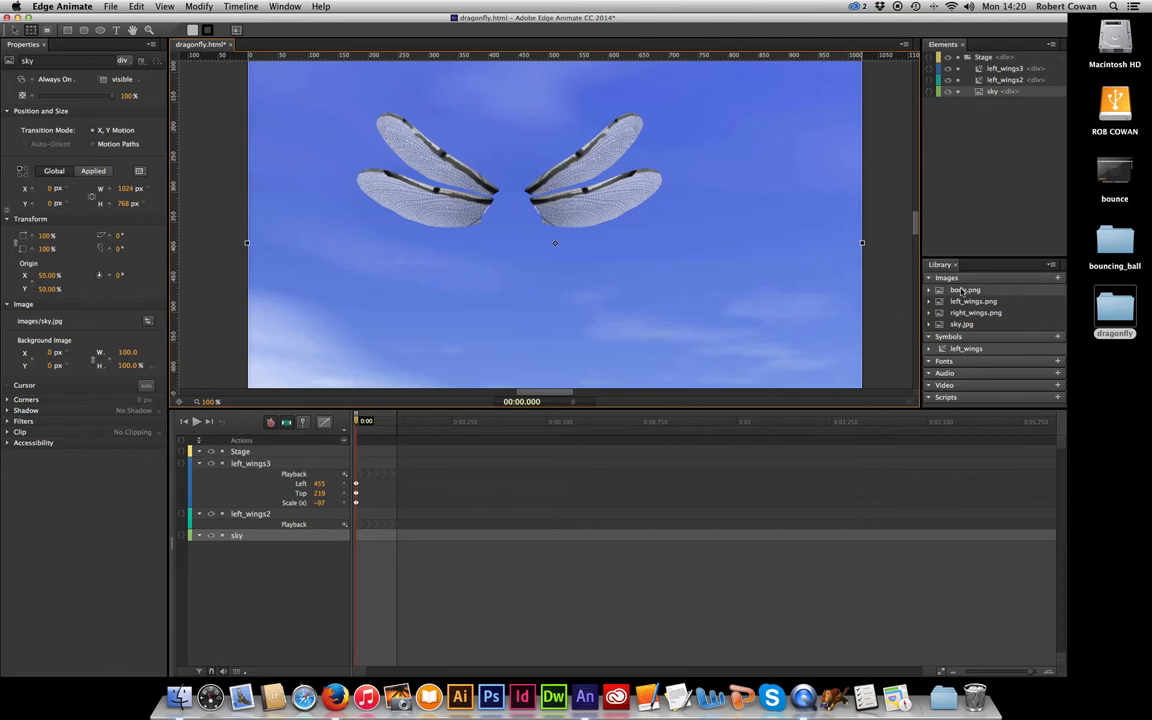
left_click_drag(965, 290, 469, 108)
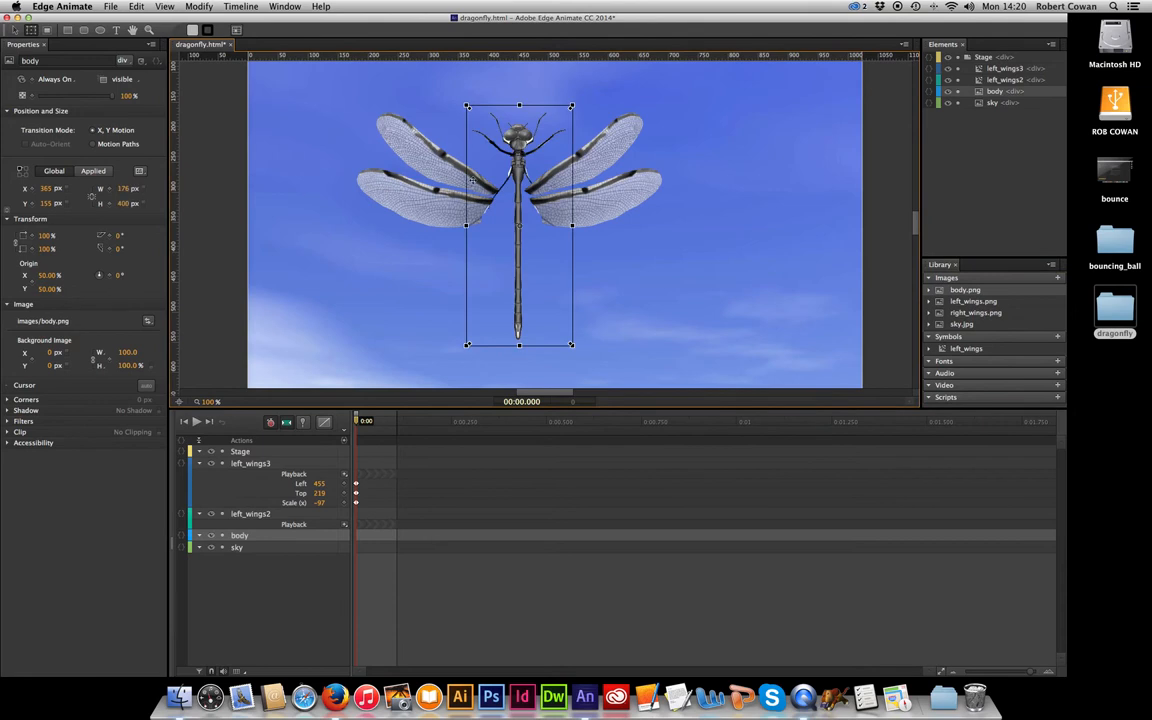
left_click_drag(467, 122, 509, 166)
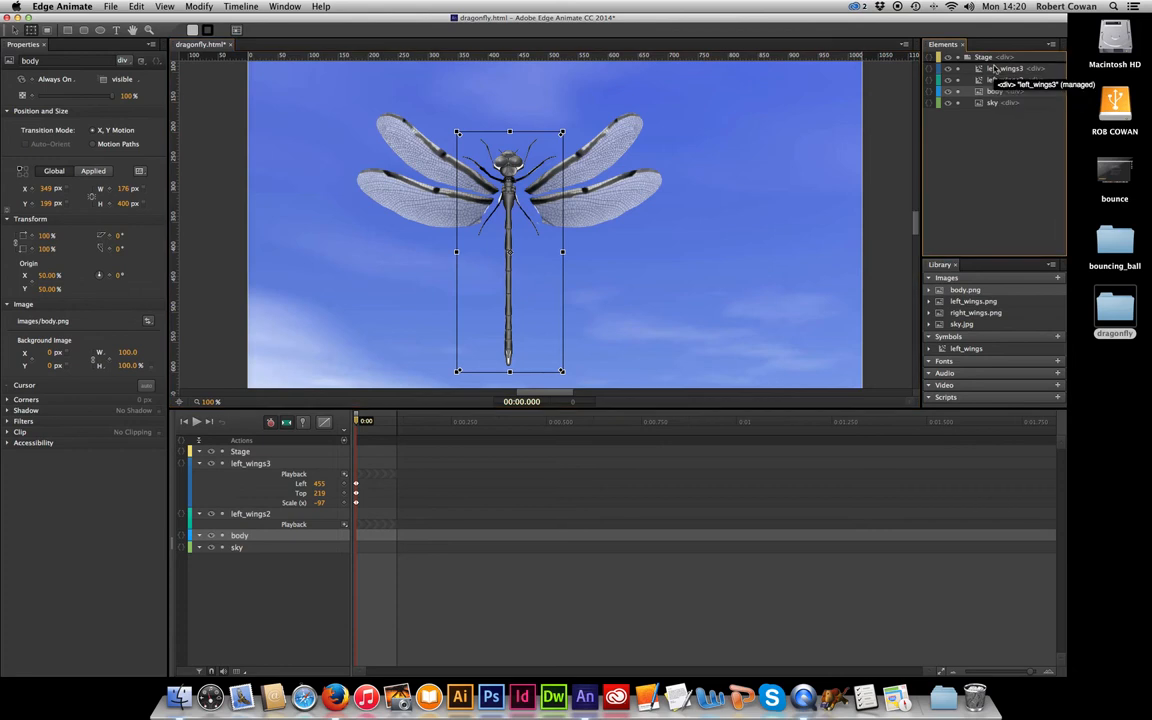
Reposition the dragonfly body to X 340 px, Y 209 px and stack it beneath both wing instances, directly above sky
left_click_drag(995, 68, 995, 66)
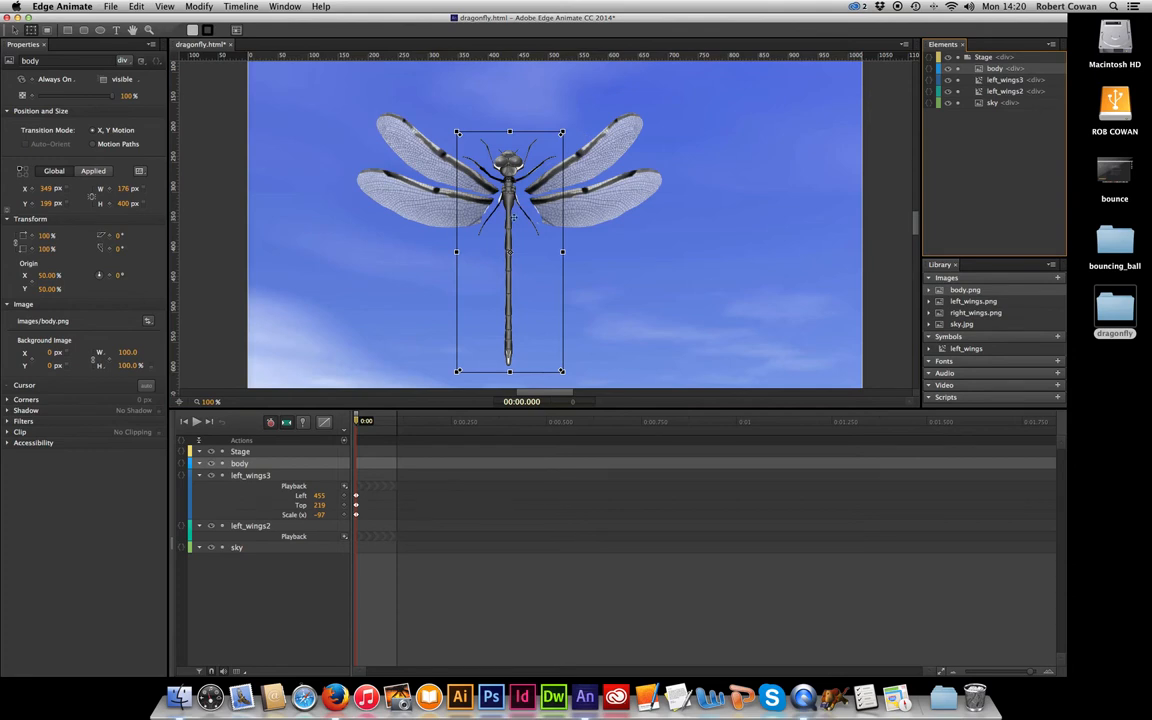
scroll(512, 217, "right", 1)
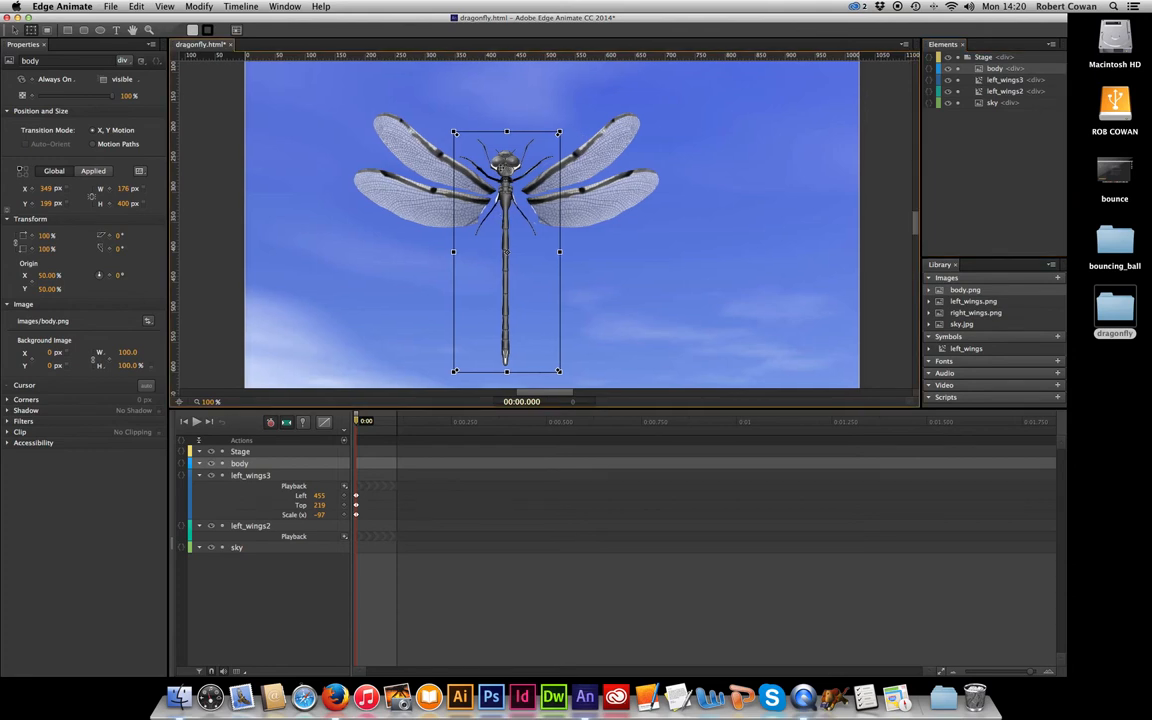
mouse_move(507, 170)
left_mouse_down()
mouse_move(420, 168)
mouse_move(520, 176)
mouse_move(503, 174)
left_mouse_up()
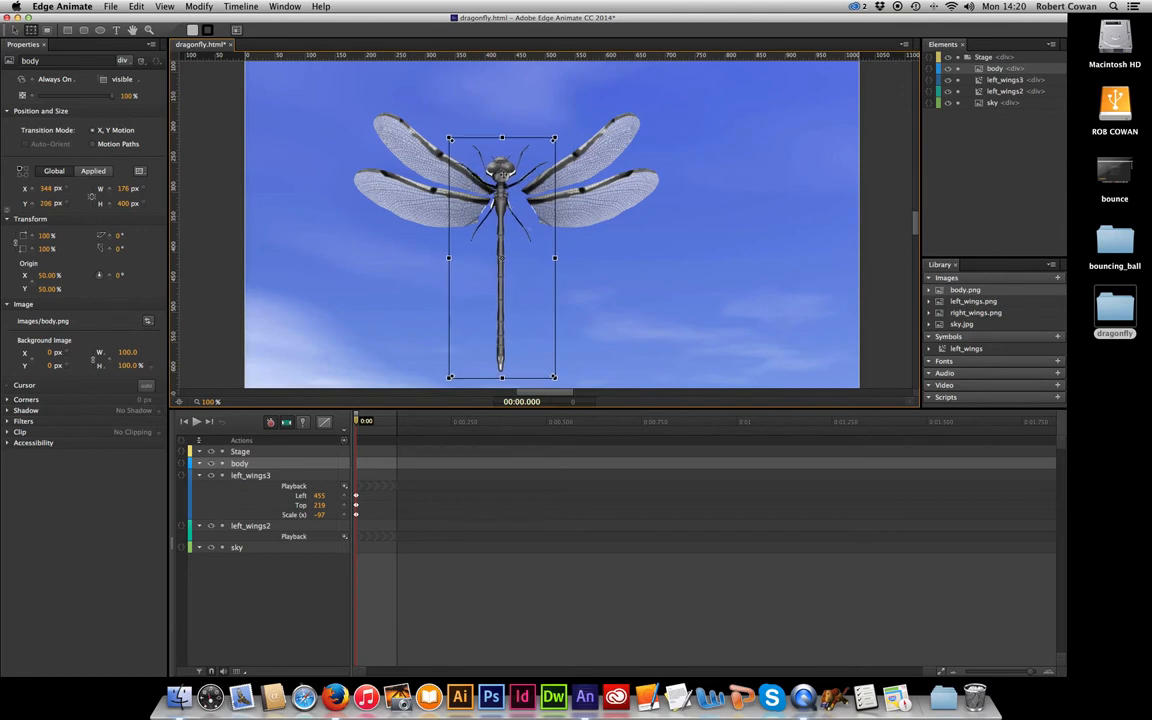
left_click_drag(627, 155, 623, 158)
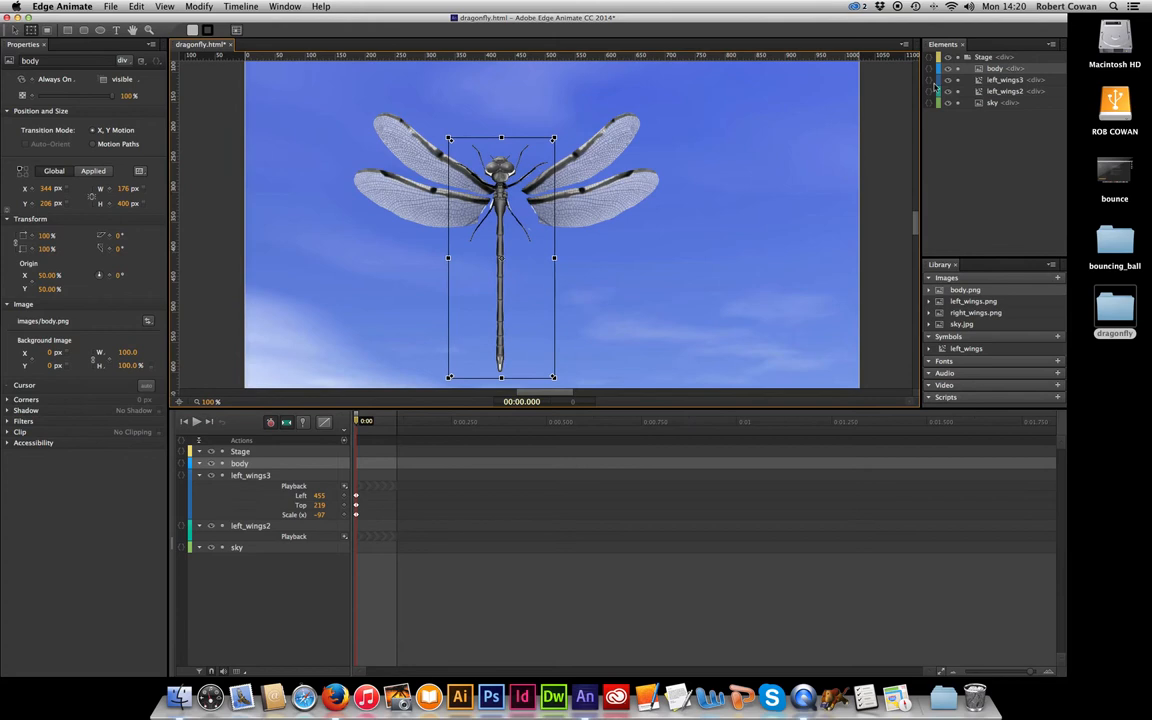
left_click(1003, 72)
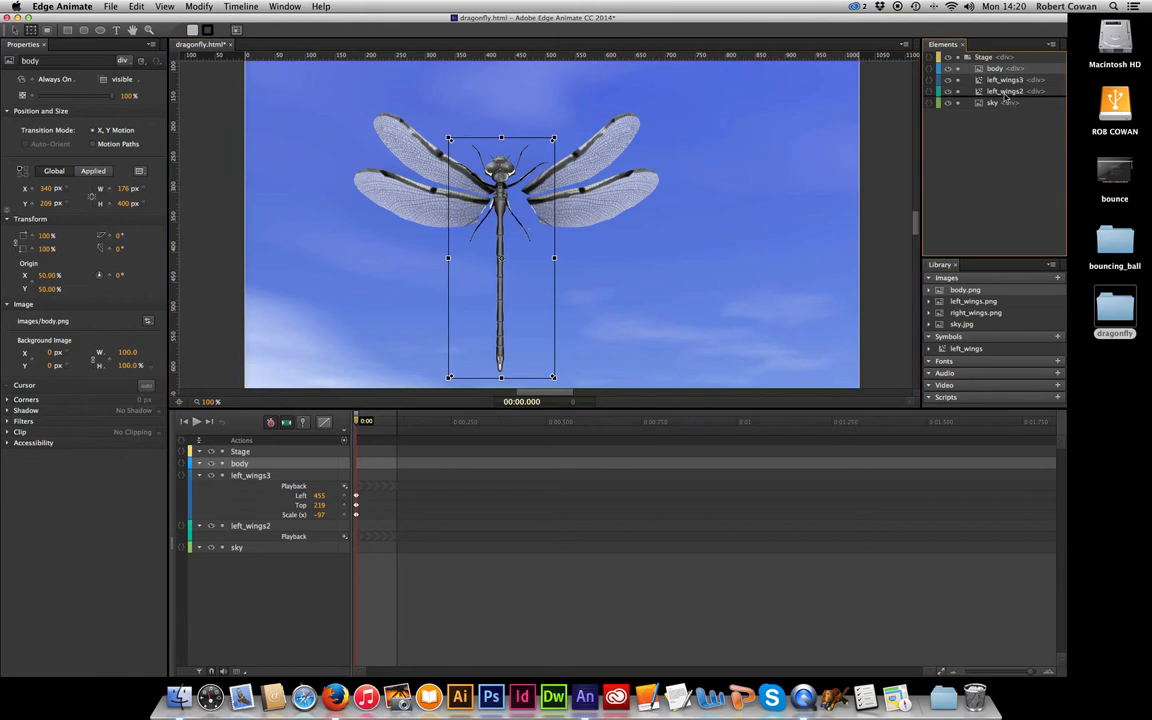
left_click_drag(1005, 96, 1002, 97)
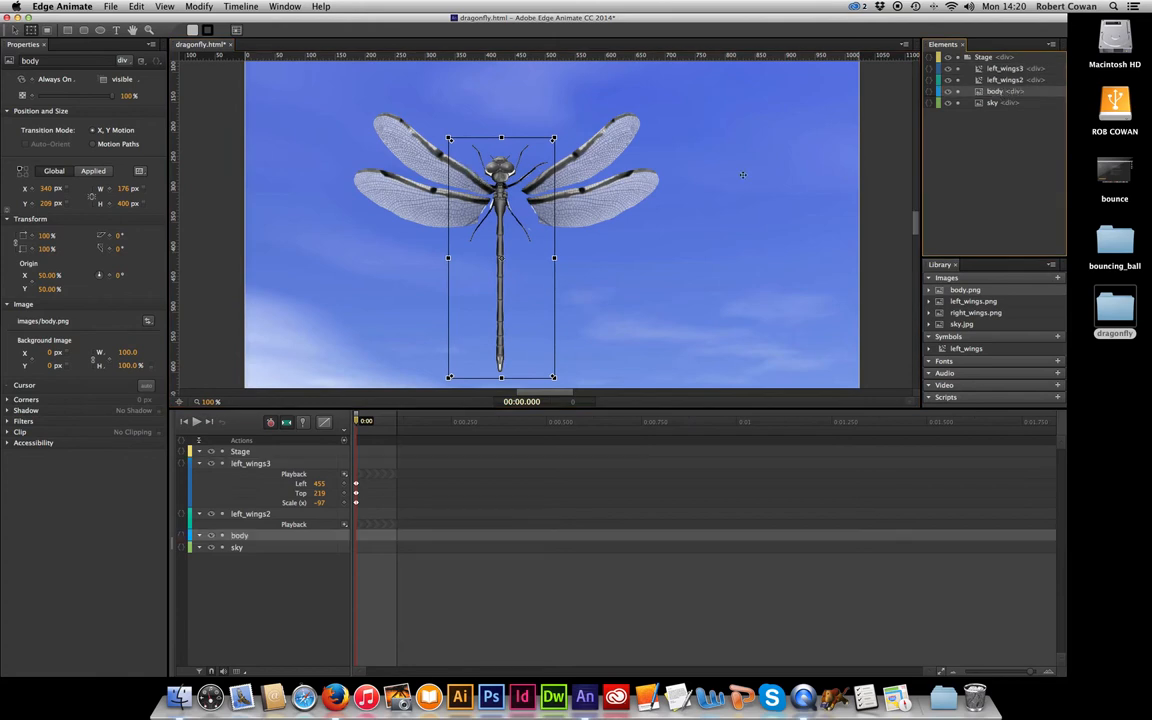
Align the wings with the body, placing left_wings3 at X 428 px and left_wings2 at X 184 px, both at Y 212 px
mouse_move(590, 207)
left_mouse_down()
mouse_move(560, 200)
mouse_move(572, 192)
left_mouse_up()
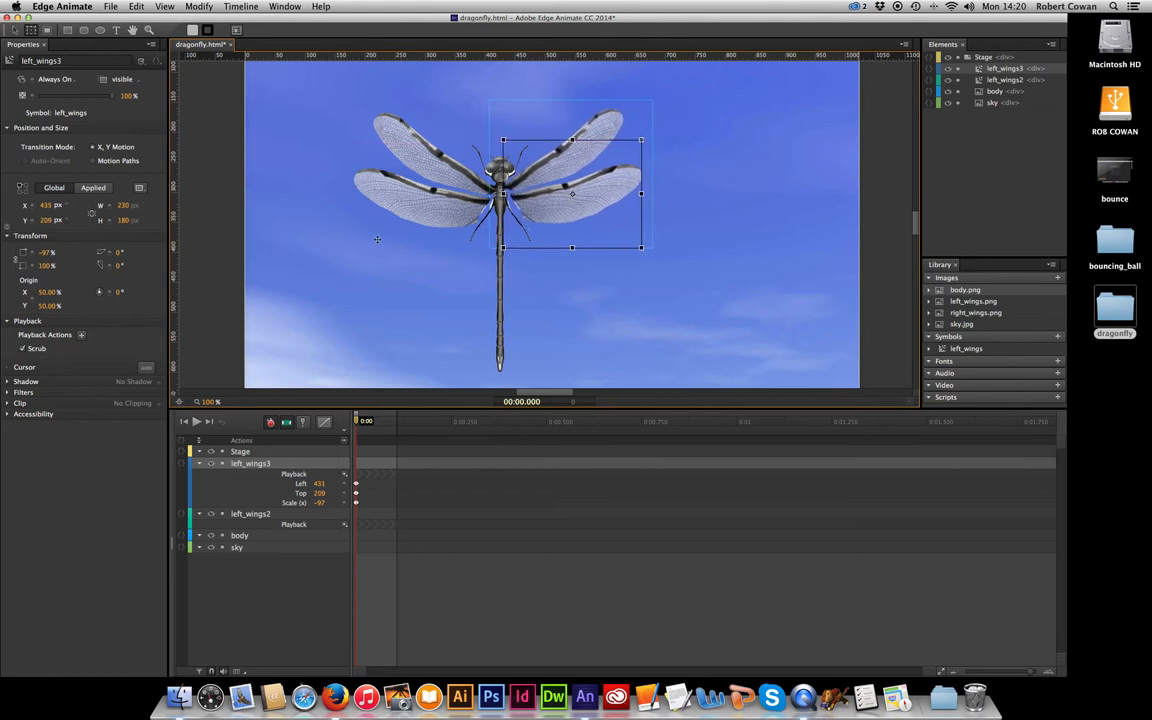
left_click(445, 192)
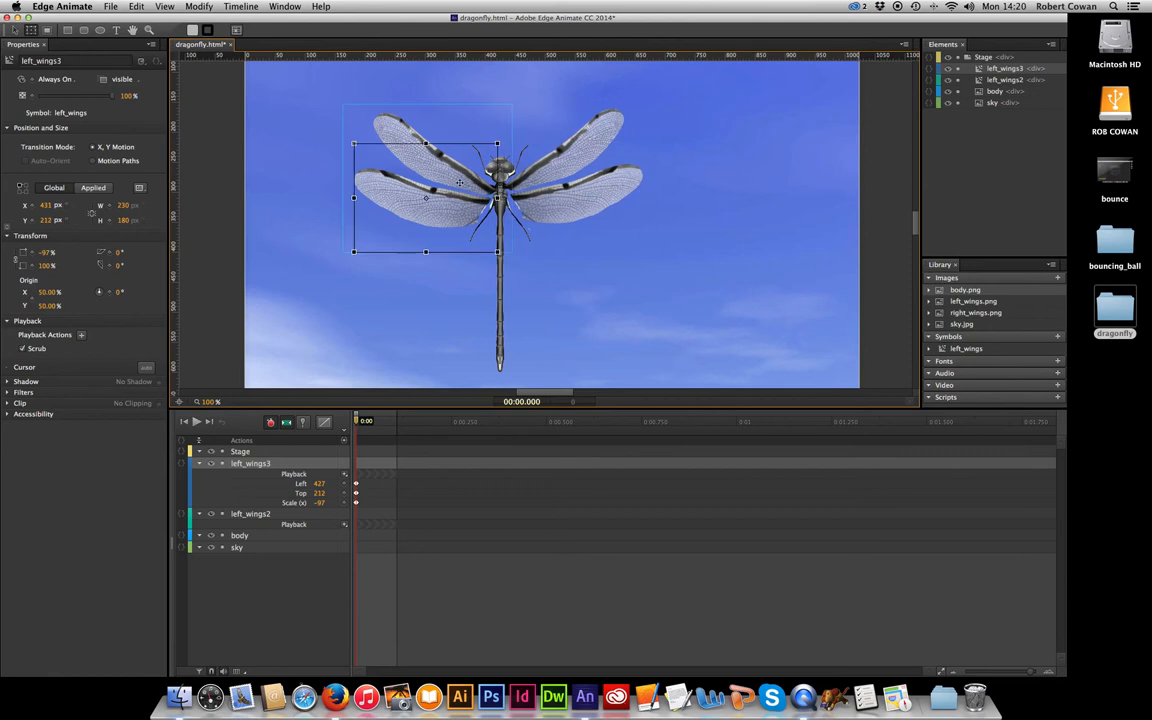
key("Up")
key("Up")
key("Up")
key("Up")
key("Up")
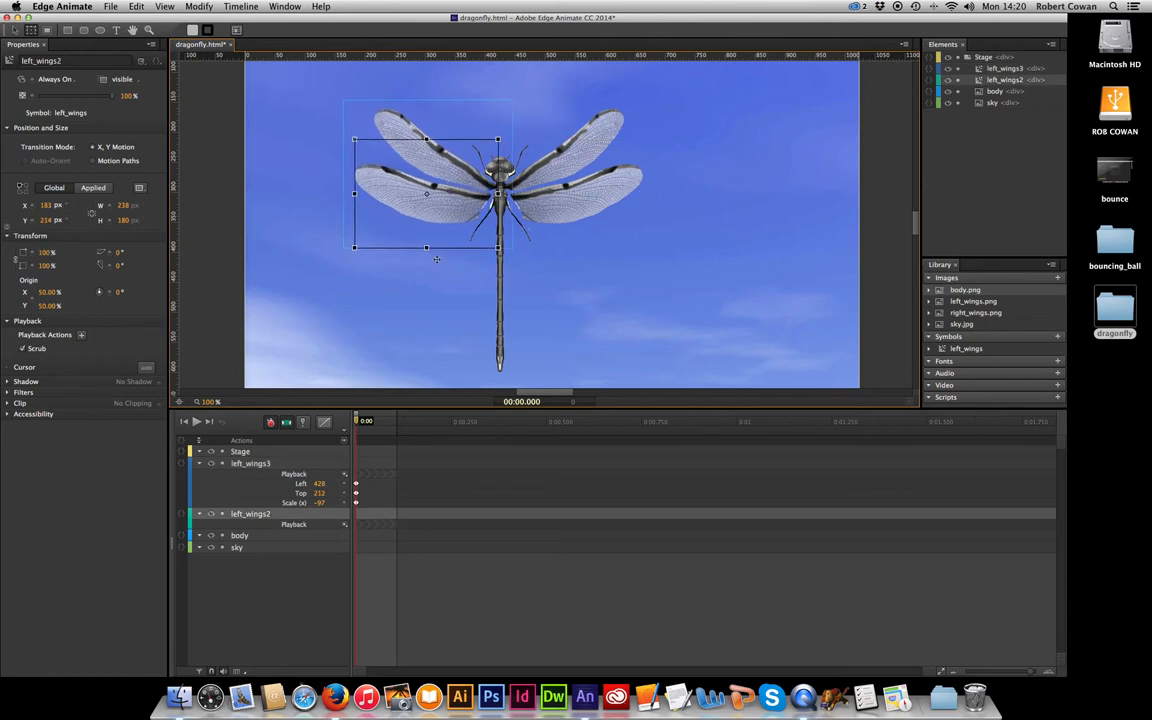
Save the document, preview the assembled dragonfly in the browser and return to the composition
left_click(353, 287)
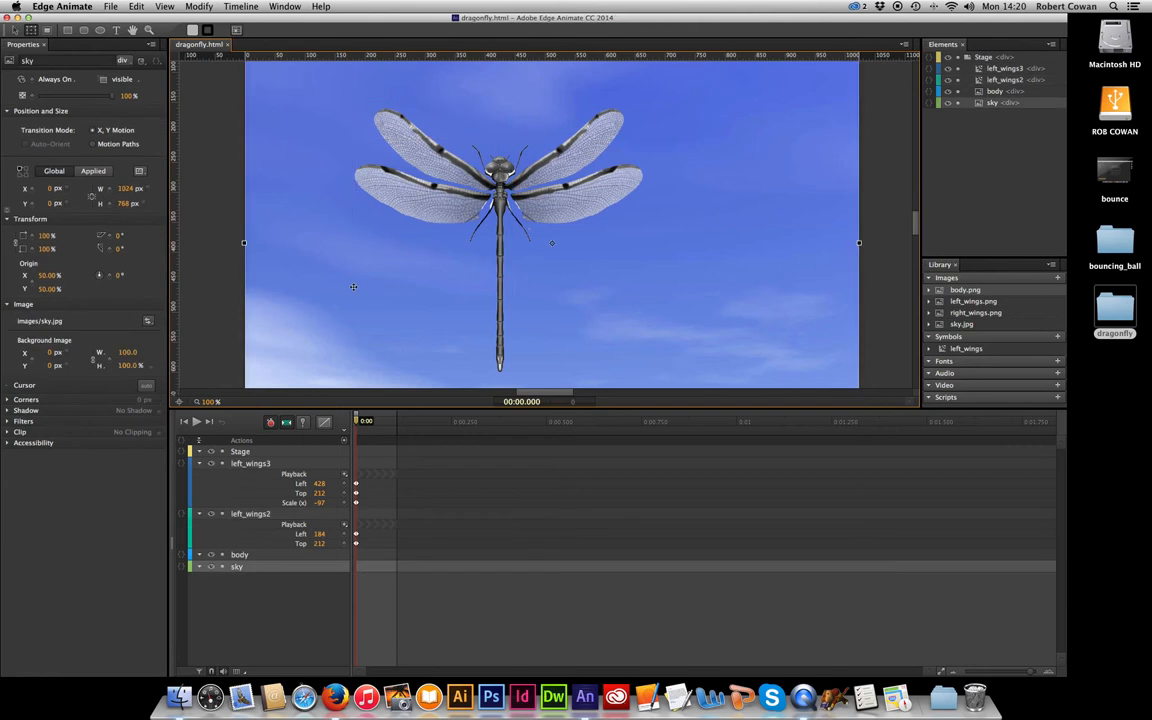
key("super+Return")
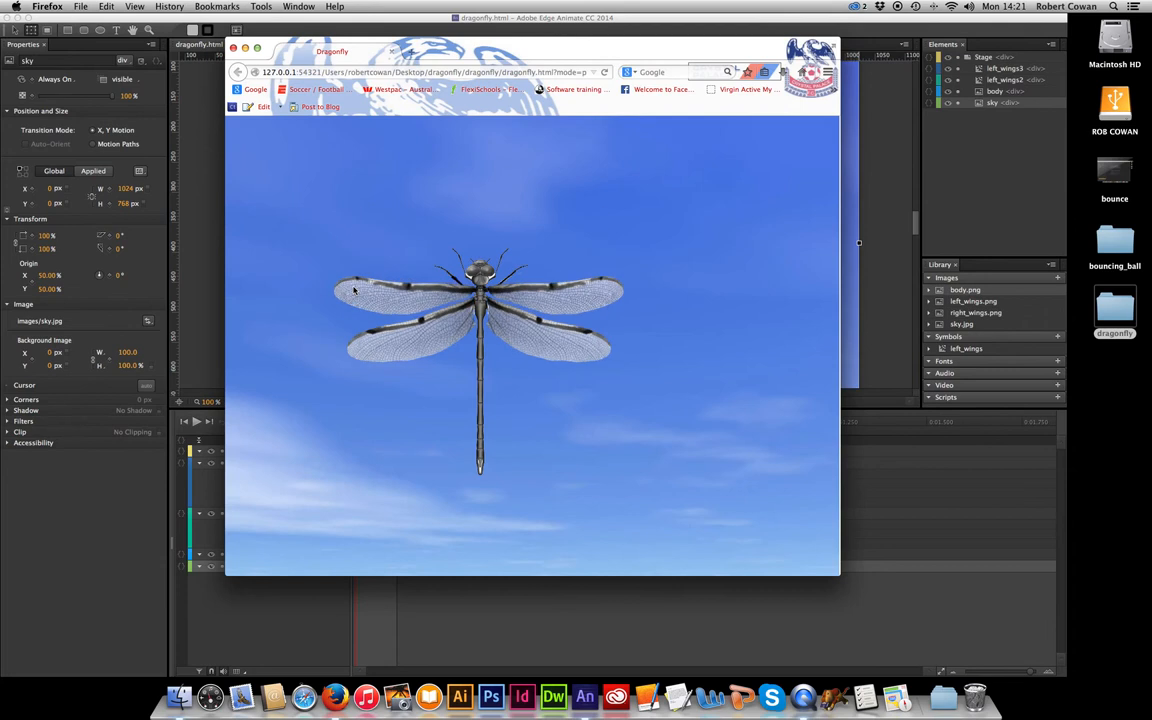
left_click(233, 48)
left_click(347, 236)
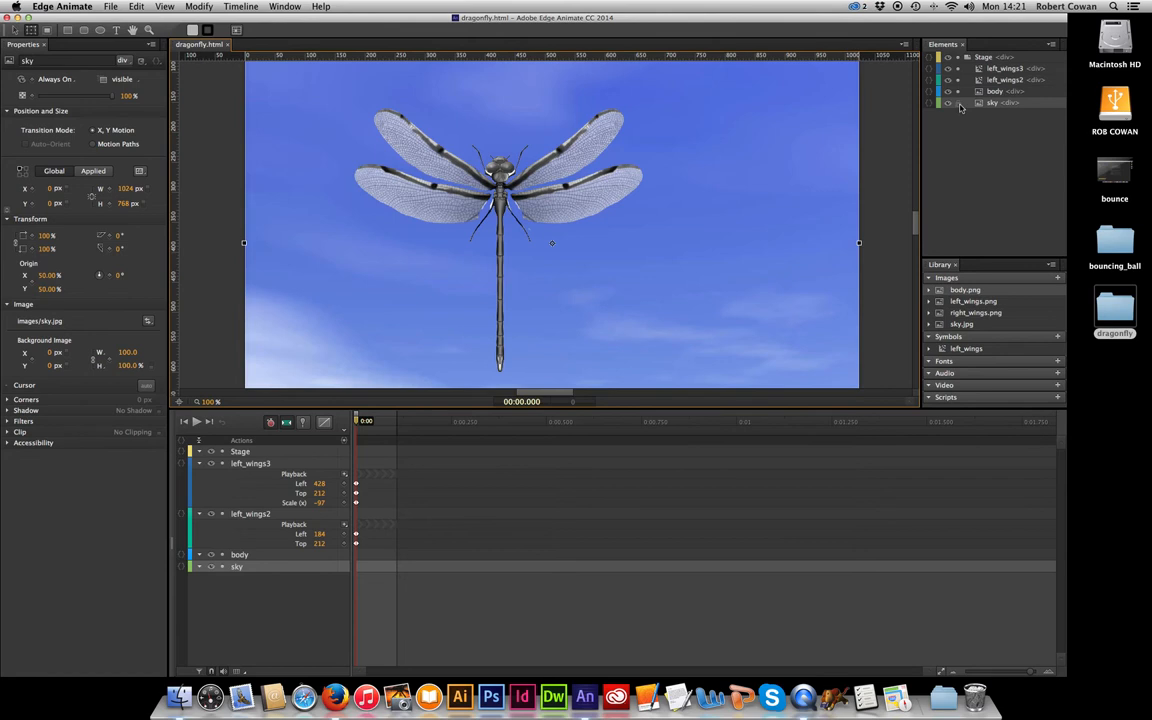
Lock the sky element and convert both wing instances and the body into one symbol named dragonfly
key("super+l")
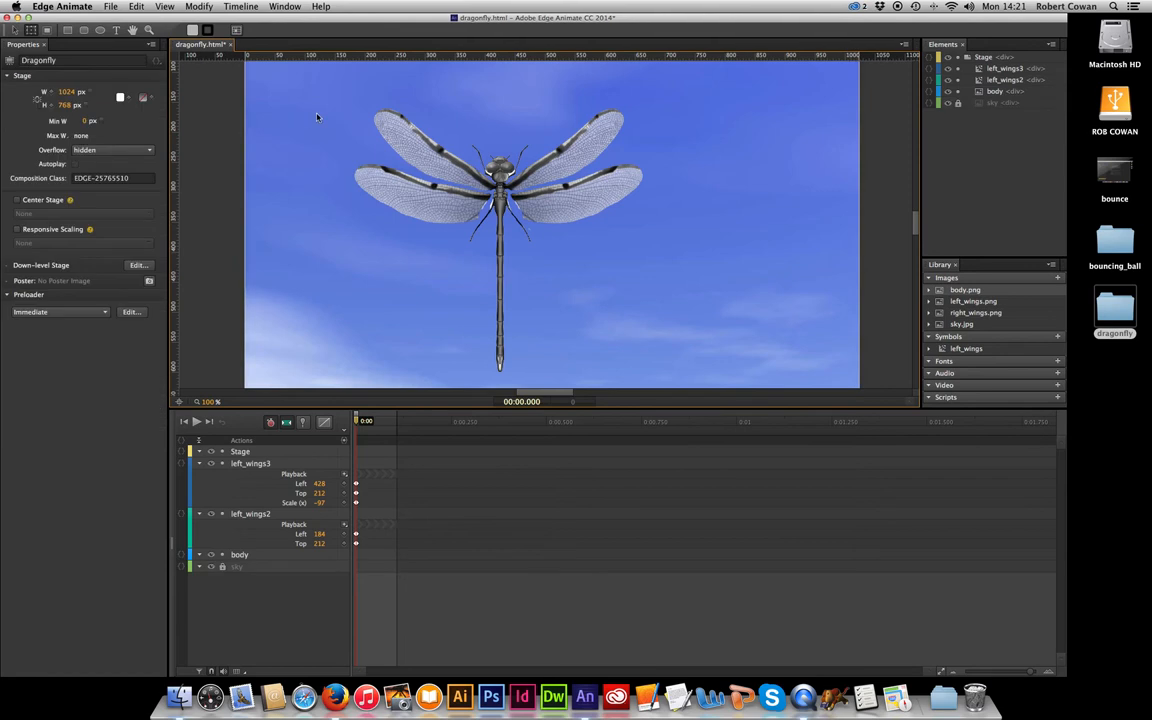
left_click_drag(316, 117, 586, 285)
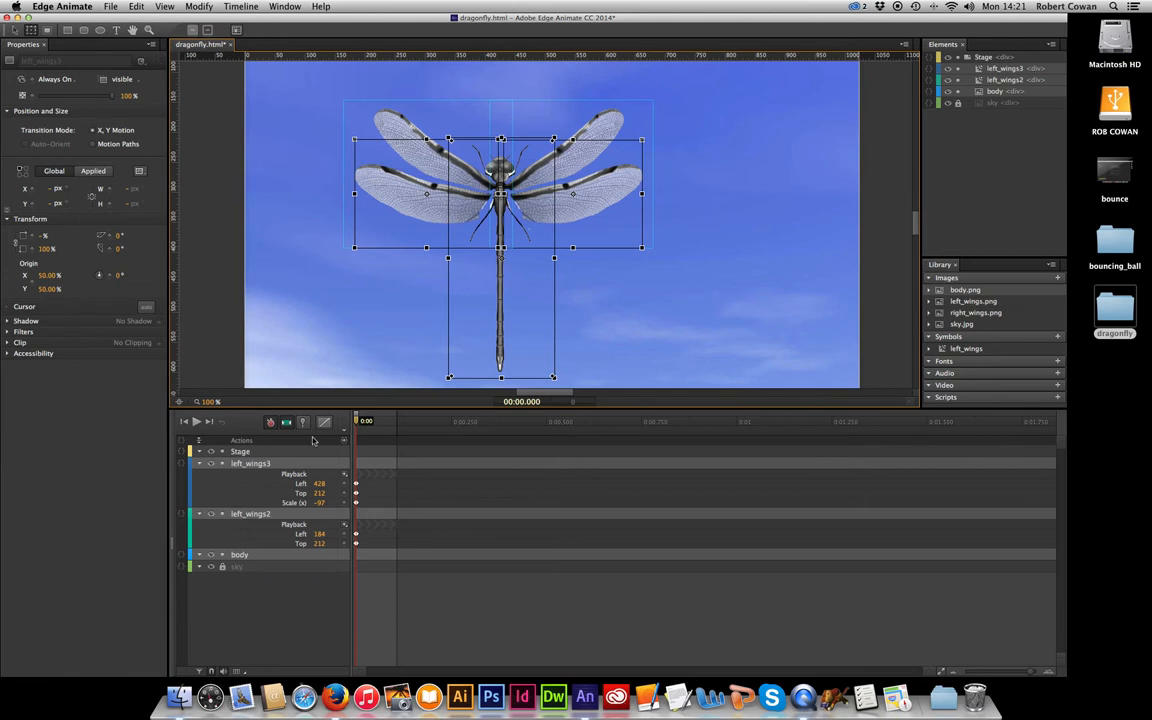
key("super+y")
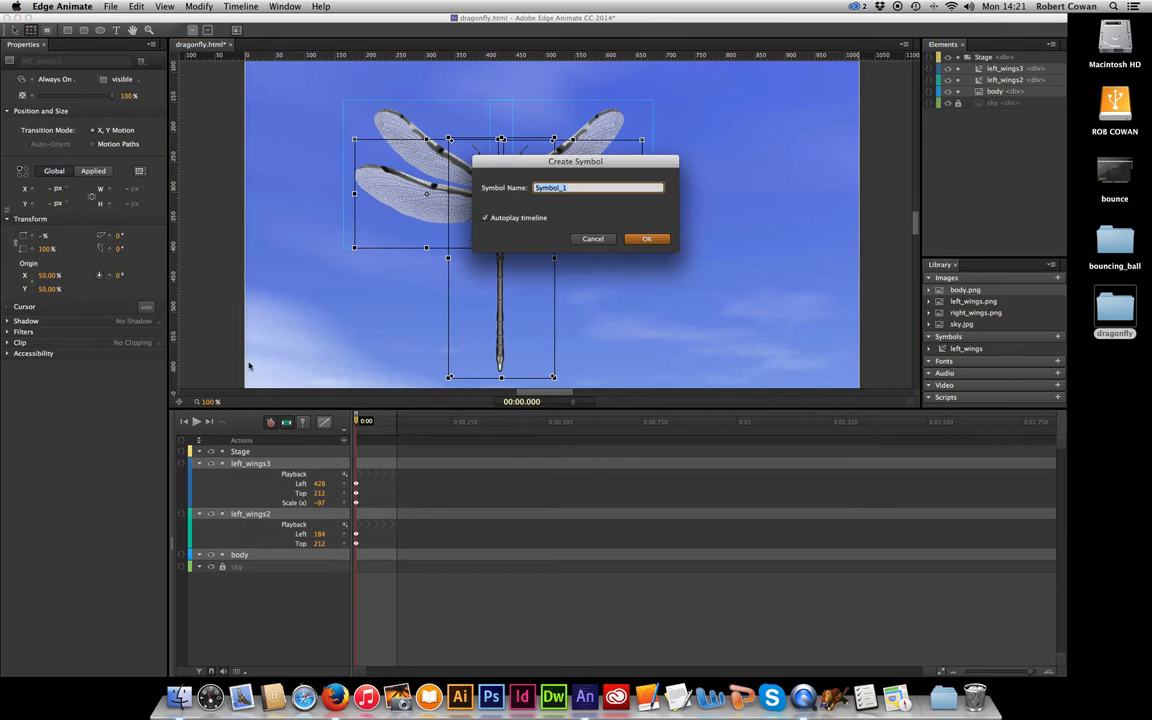
type("dragonfly")
key("Return")
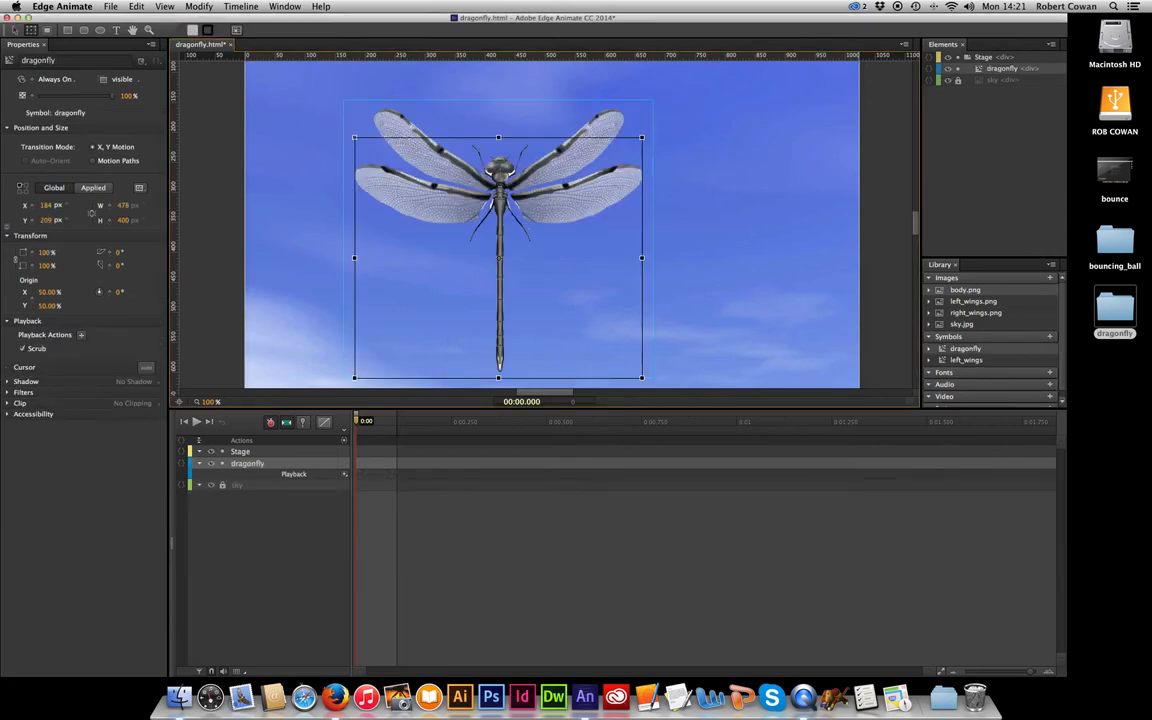
Open the dragonfly symbol and its nested left_wings symbol to examine their elements and timelines, and return to the main Stage
double_click(256, 465)
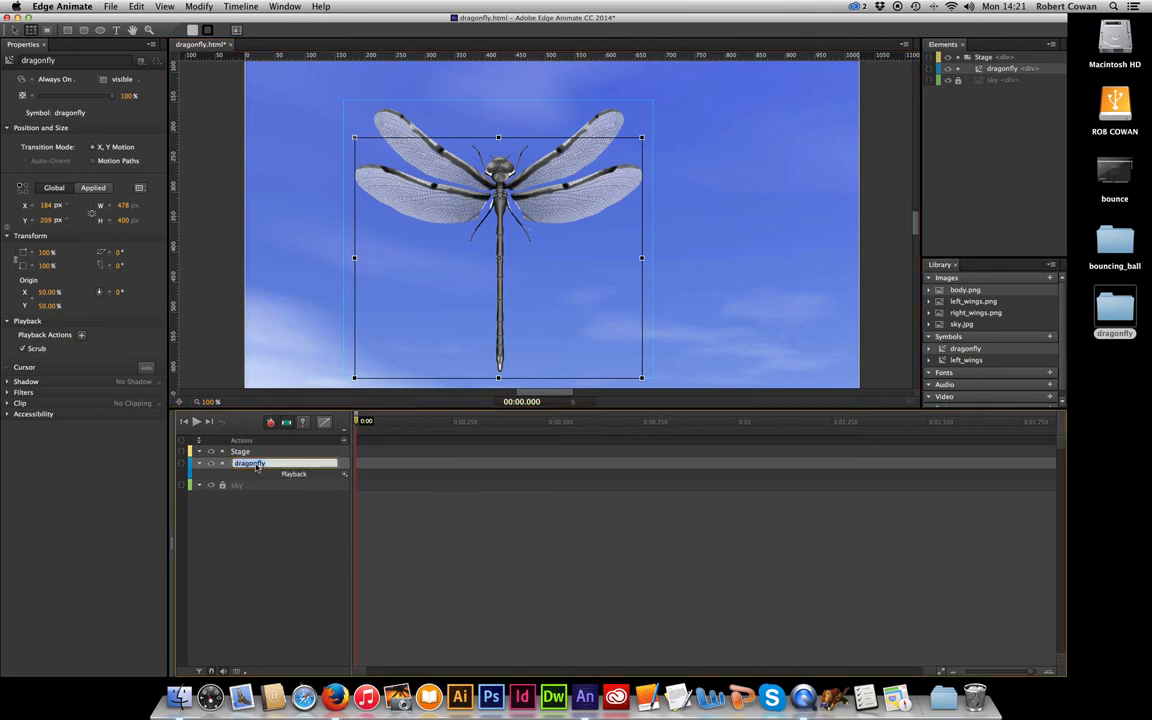
left_click(380, 465)
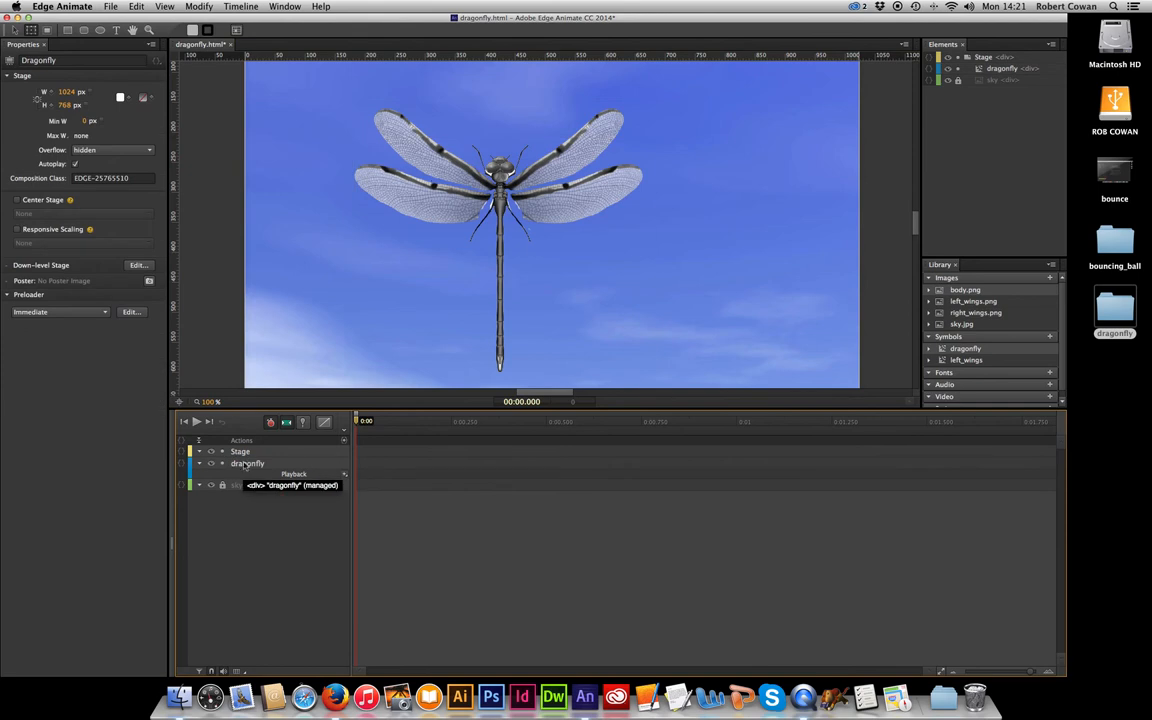
left_click(391, 162)
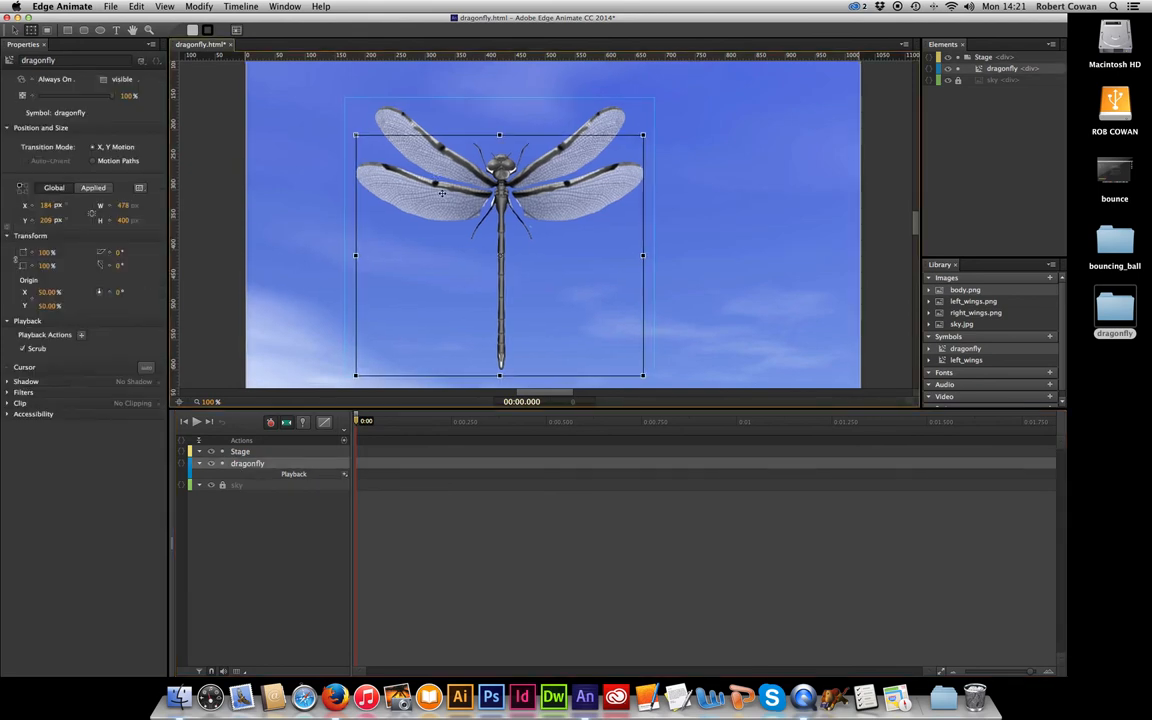
double_click(441, 193)
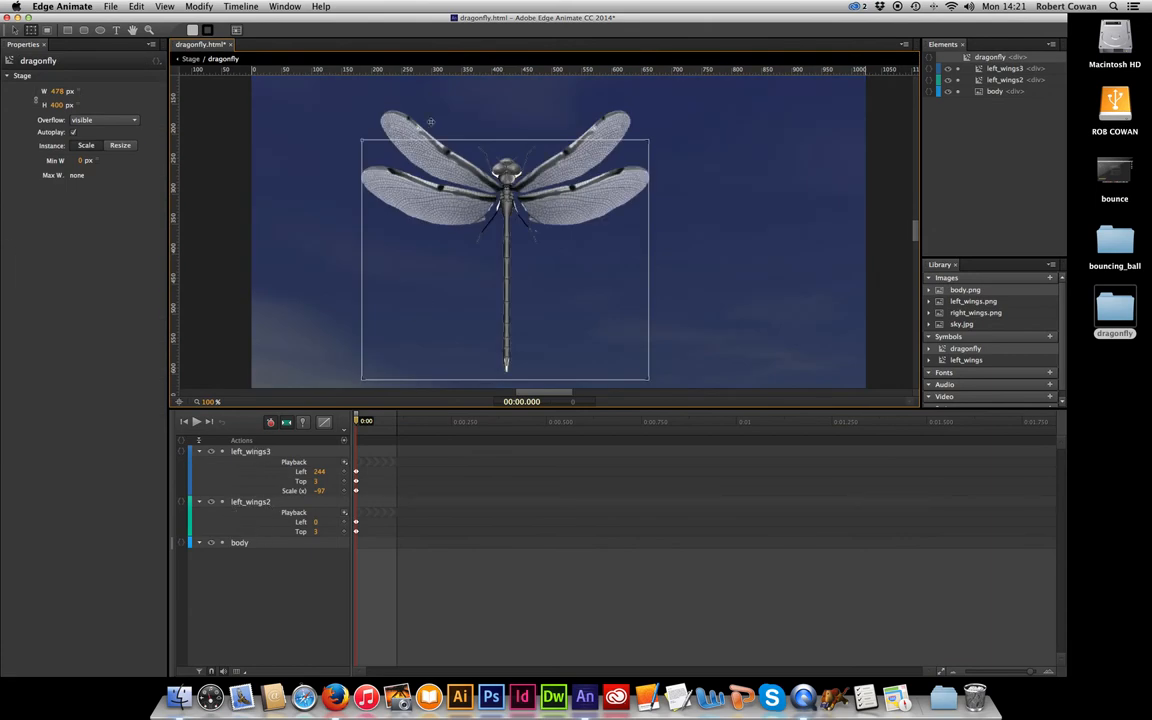
left_click(453, 167)
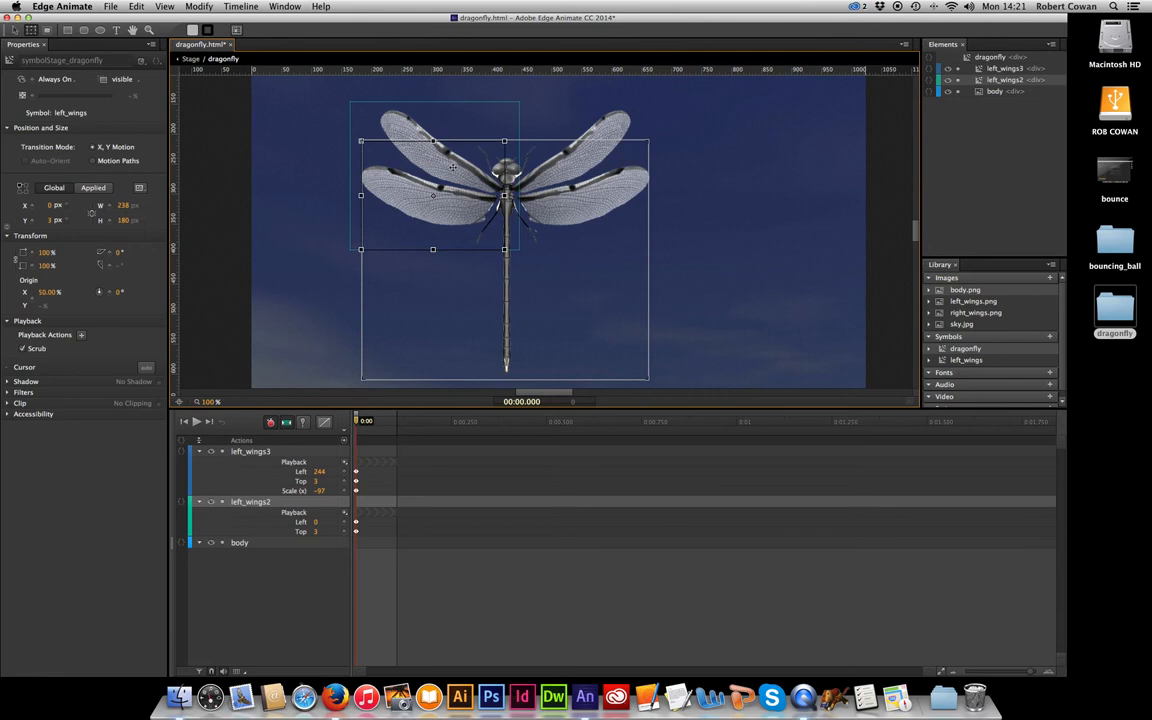
key("Delete")
double_click(360, 251)
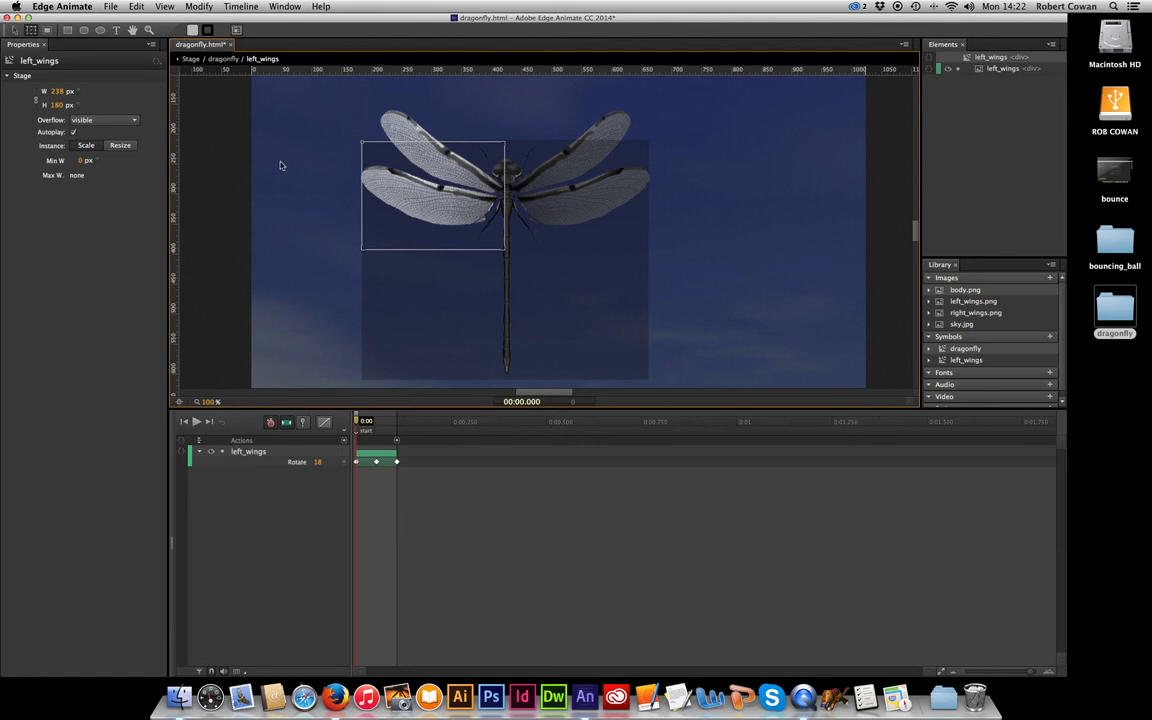
left_click(190, 59)
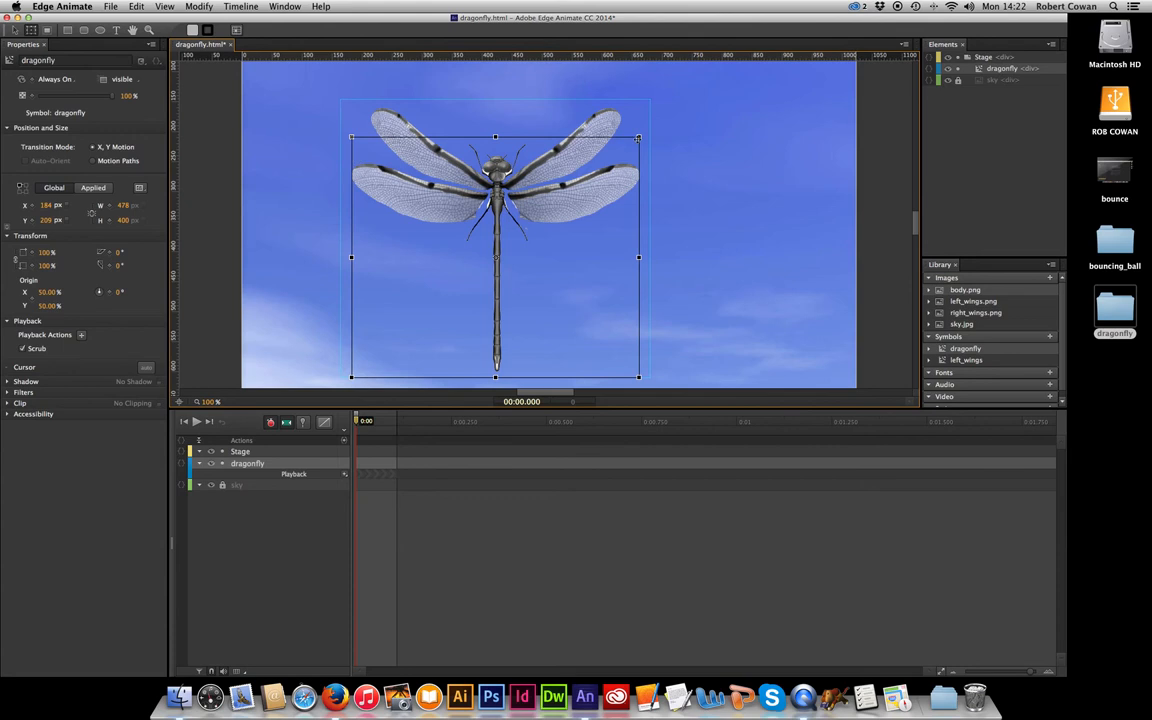
Scale the dragonfly instance down to 27% and place it outside the sky's left edge at about X -191 px, Y 216 px
left_click_drag(639, 136, 534, 256)
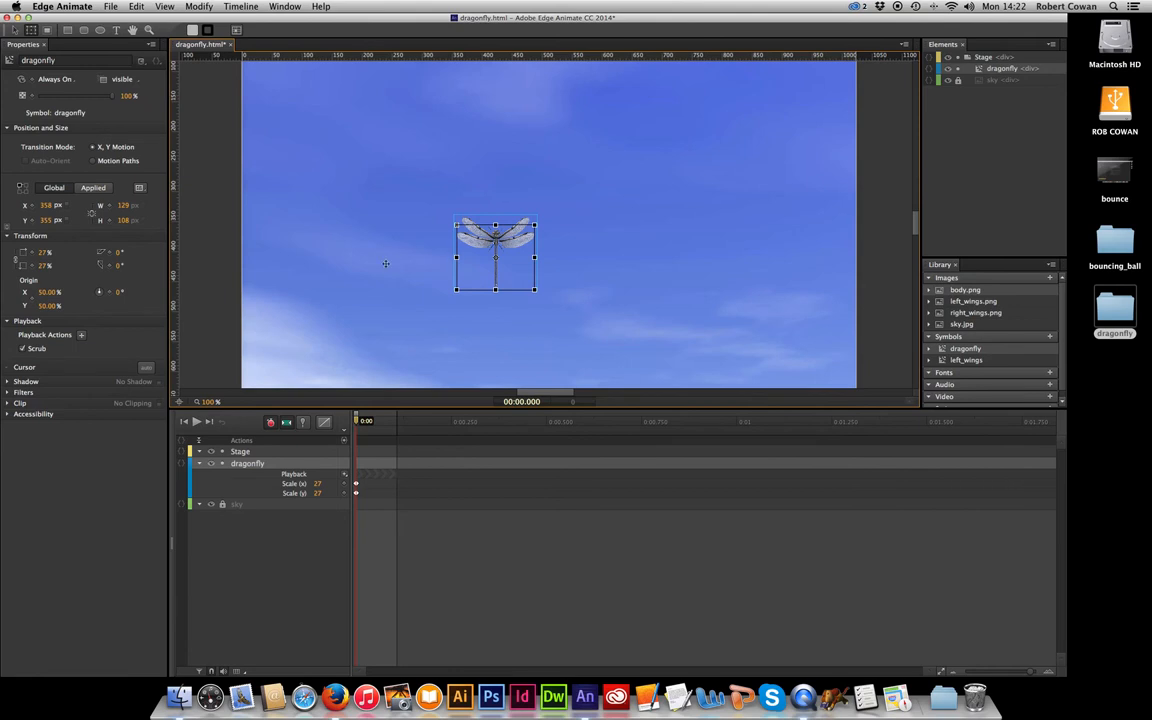
key("super+minus")
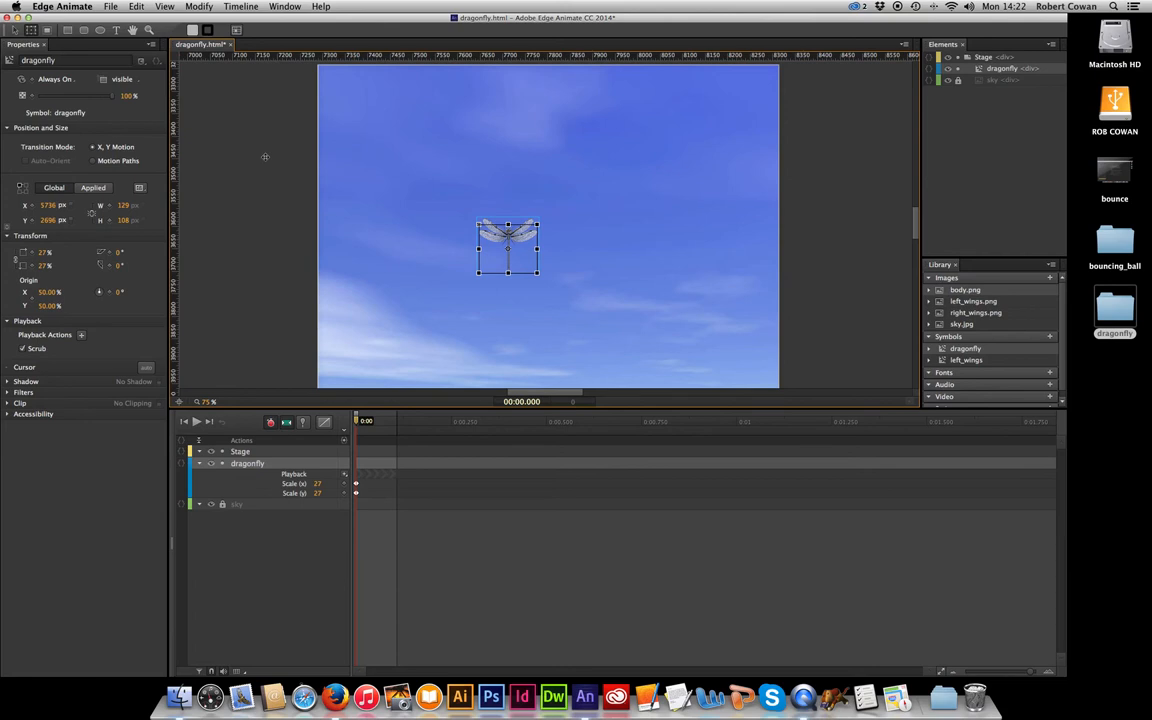
key("super+minus")
key("super+shift+z")
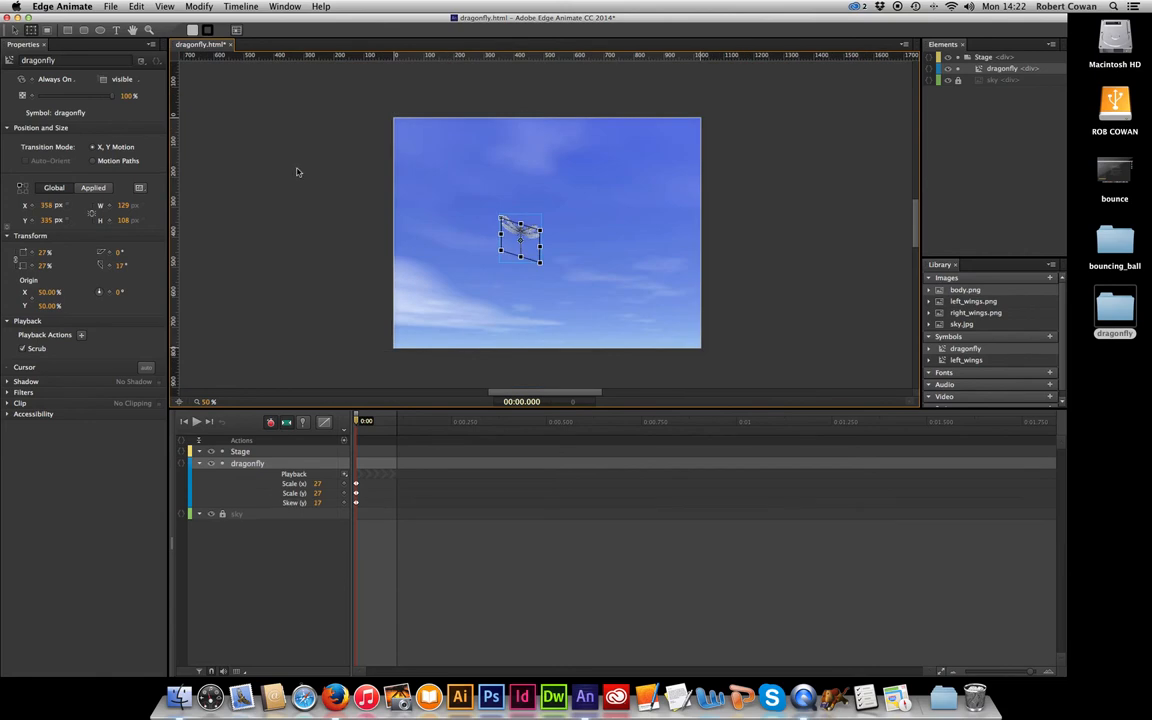
key("super+z")
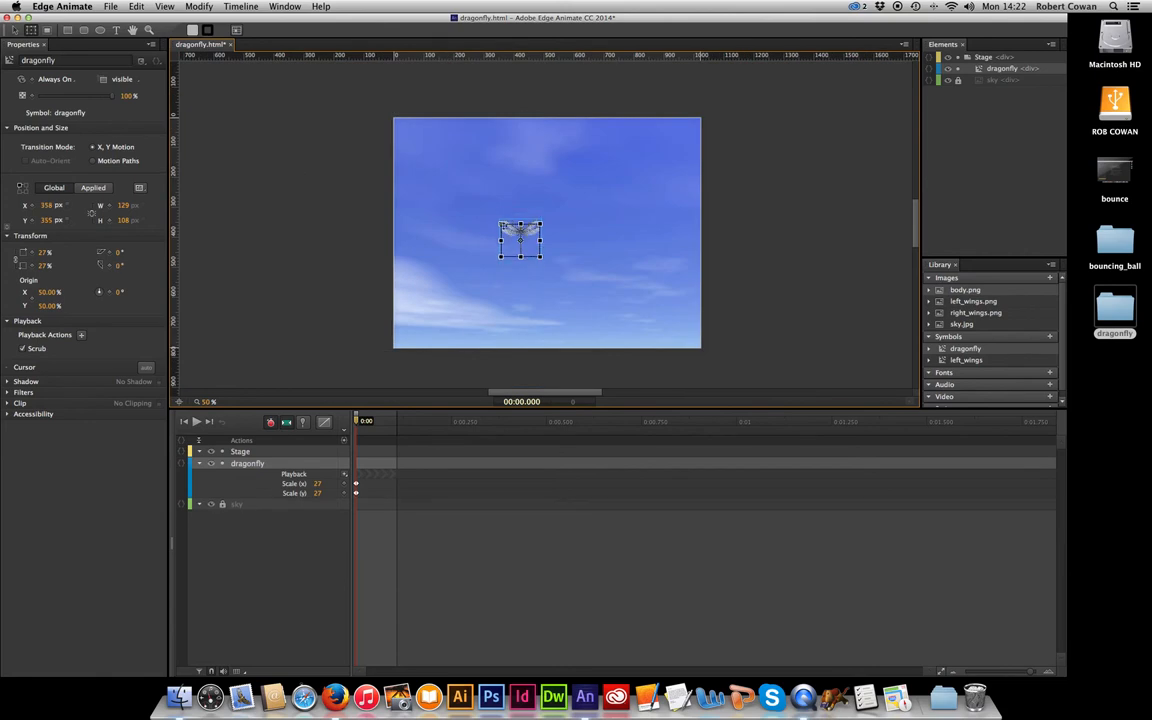
left_click_drag(426, 218, 353, 200)
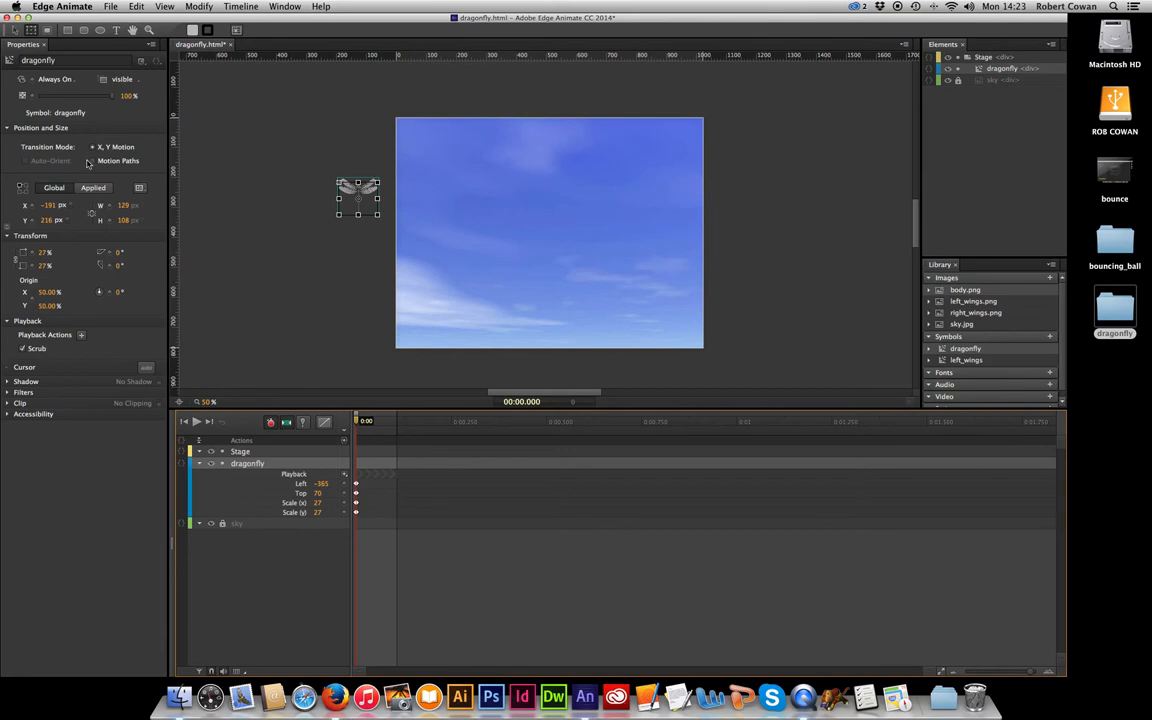
Switch the dragonfly's transition mode to Motion Paths, removing its existing X, Y motion keyframes, and show several seconds of the timeline
left_click(93, 161)
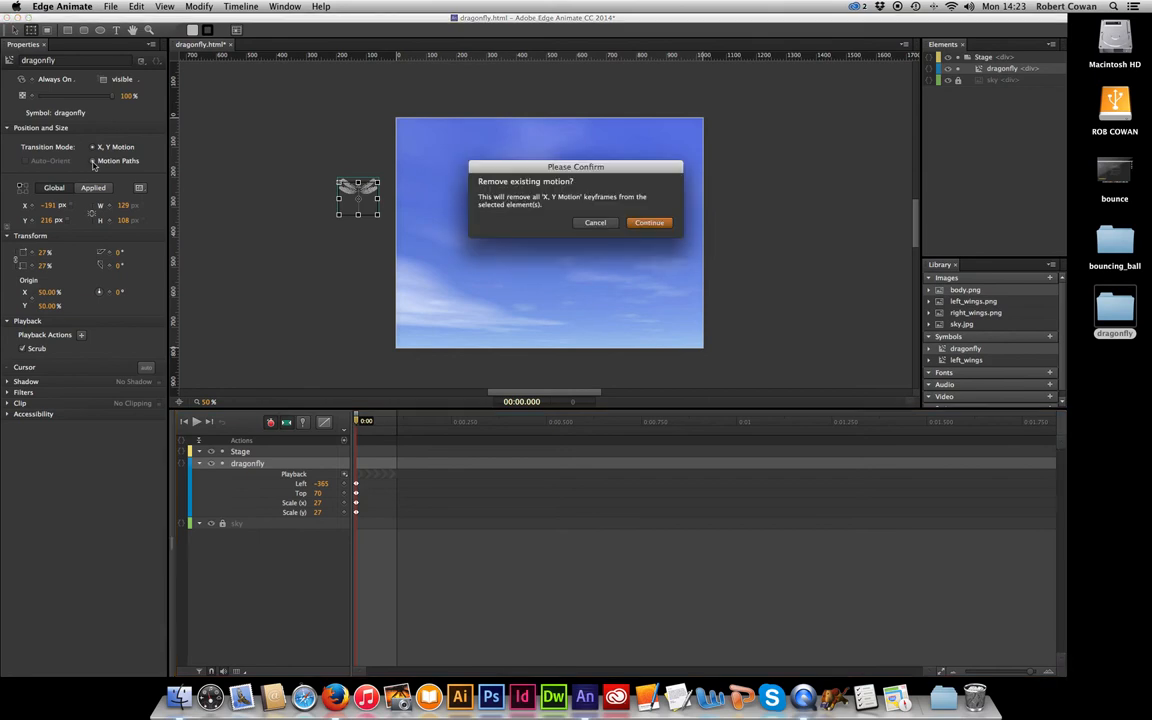
left_click(651, 223)
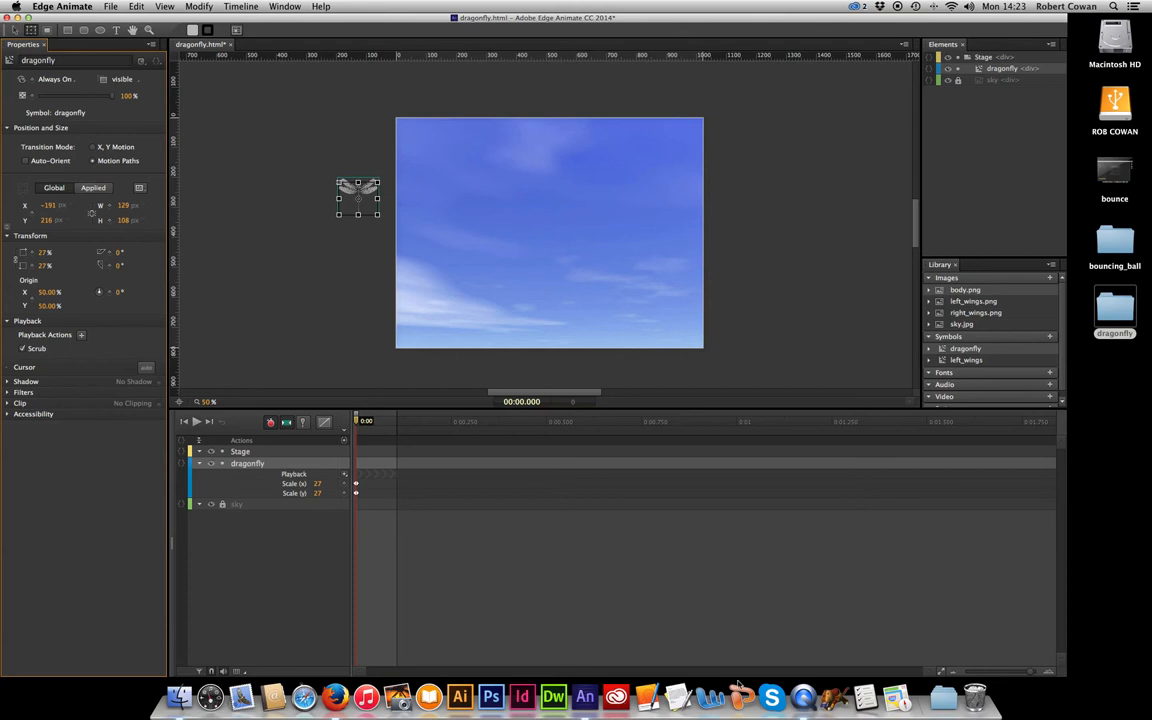
left_click_drag(1004, 672, 1020, 677)
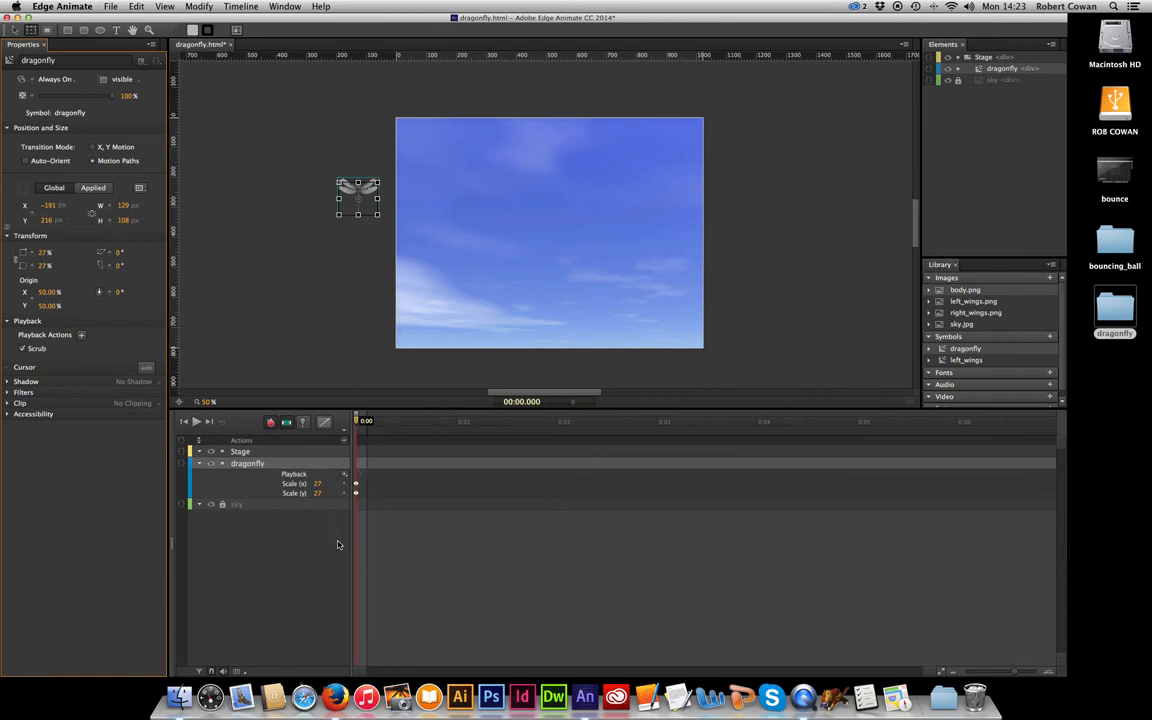
left_click(366, 421)
left_click_drag(648, 424, 656, 430)
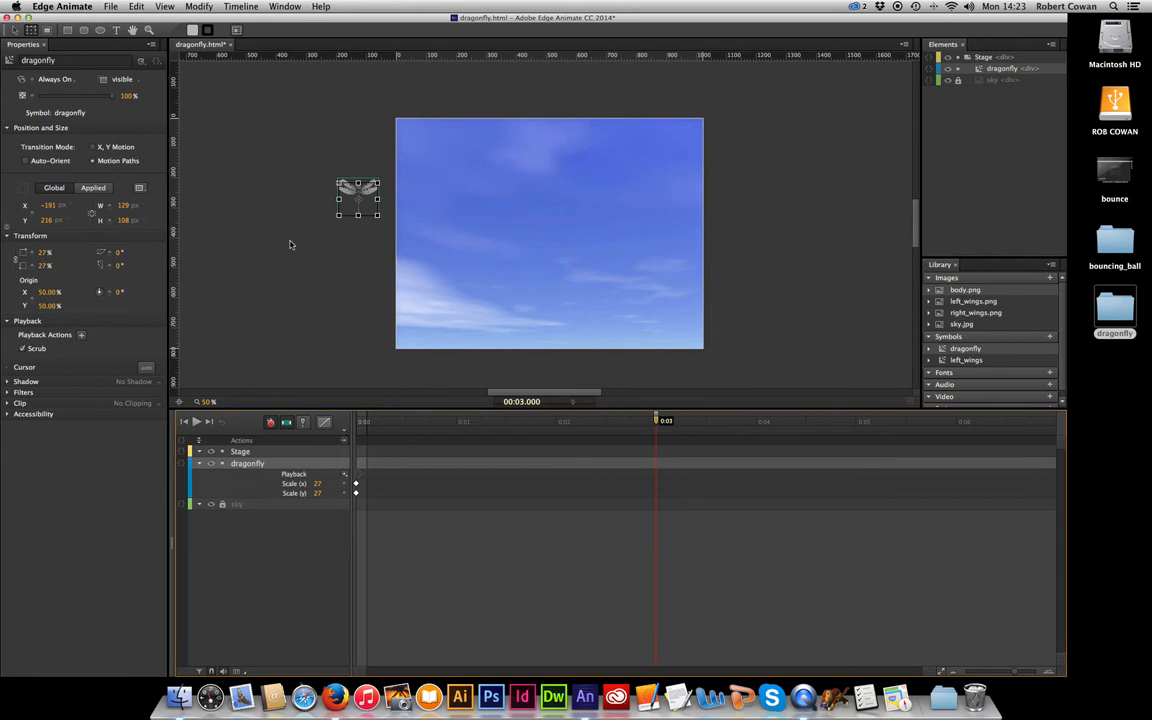
left_click_drag(384, 190, 740, 260)
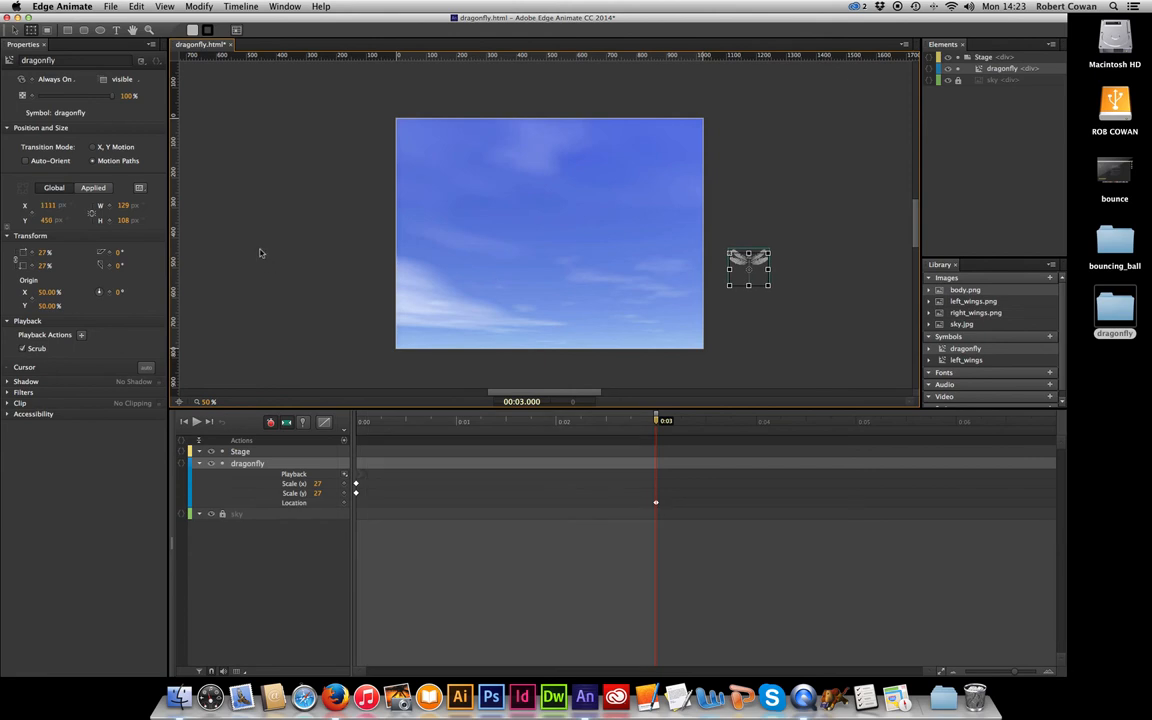
key("super+z")
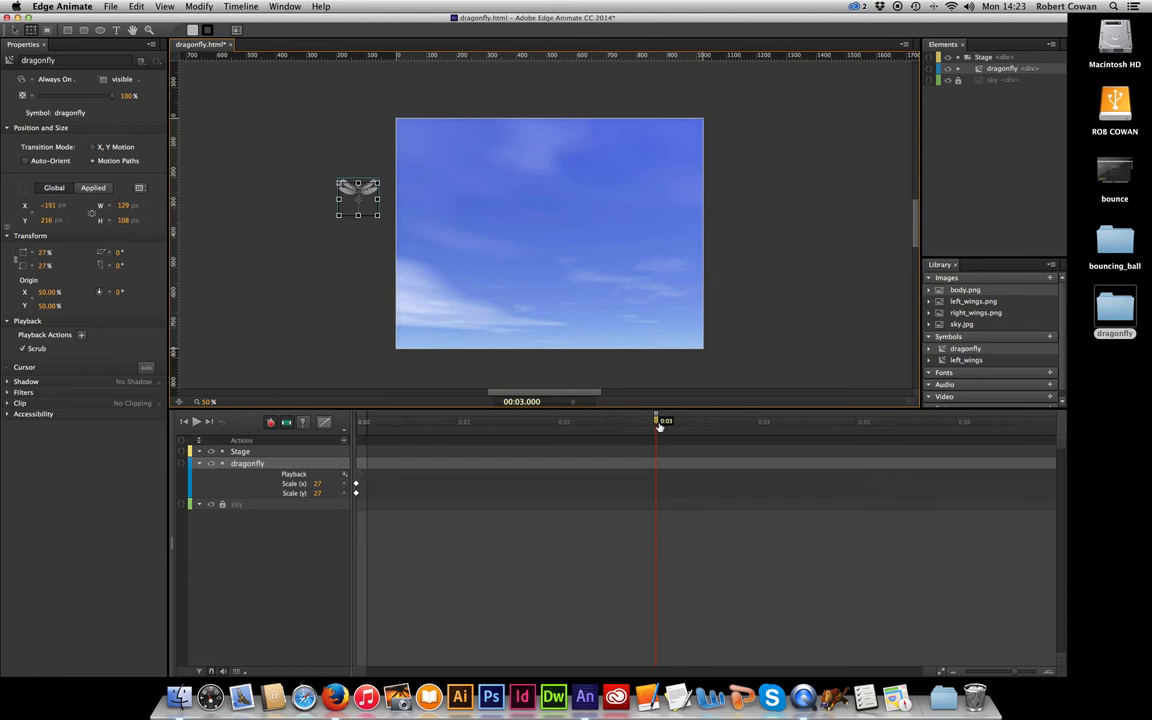
left_click_drag(659, 425, 582, 421)
scroll(360, 403, "up", 1)
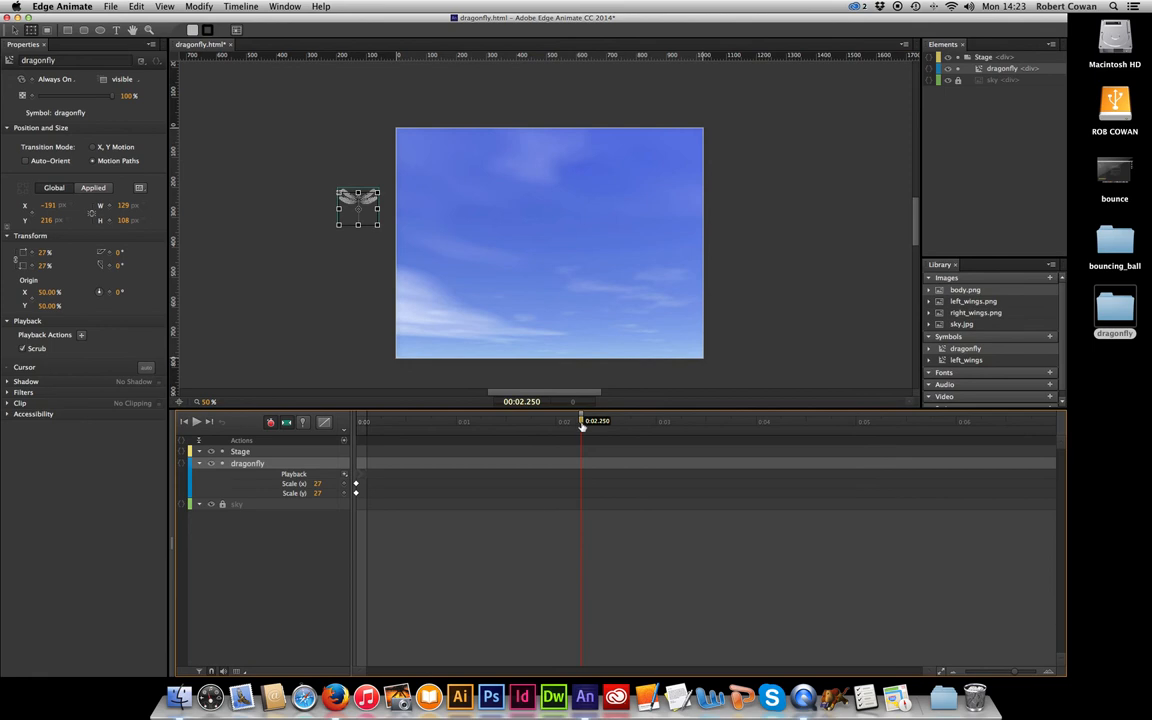
Add a Location keyframe for the dragonfly at 0:00, and move it beyond the sky's right edge at 0:03, about X 1119 px, Y 430 px
key("Home")
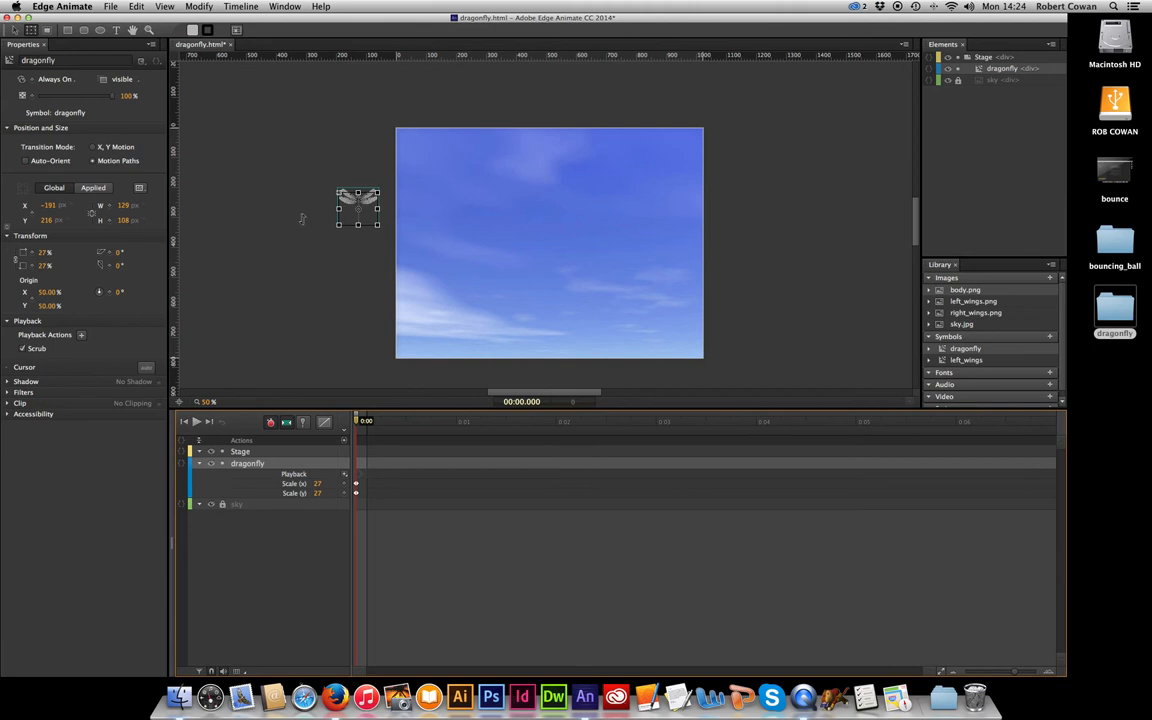
left_click(29, 211)
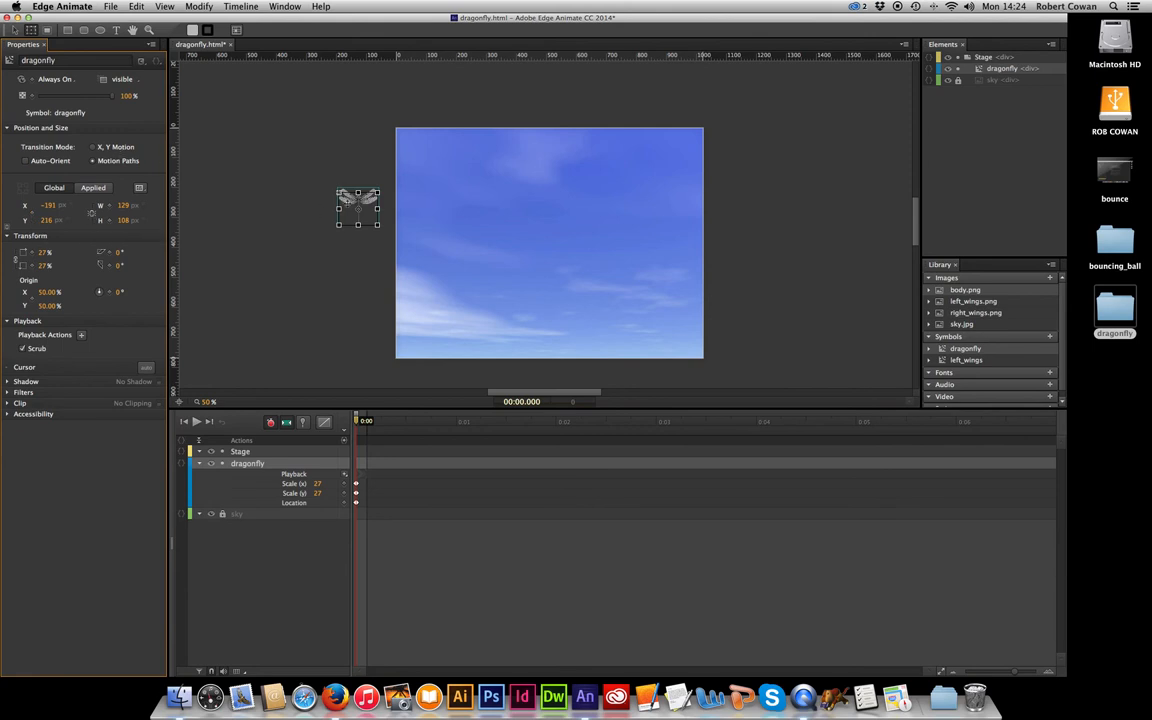
left_click(637, 428)
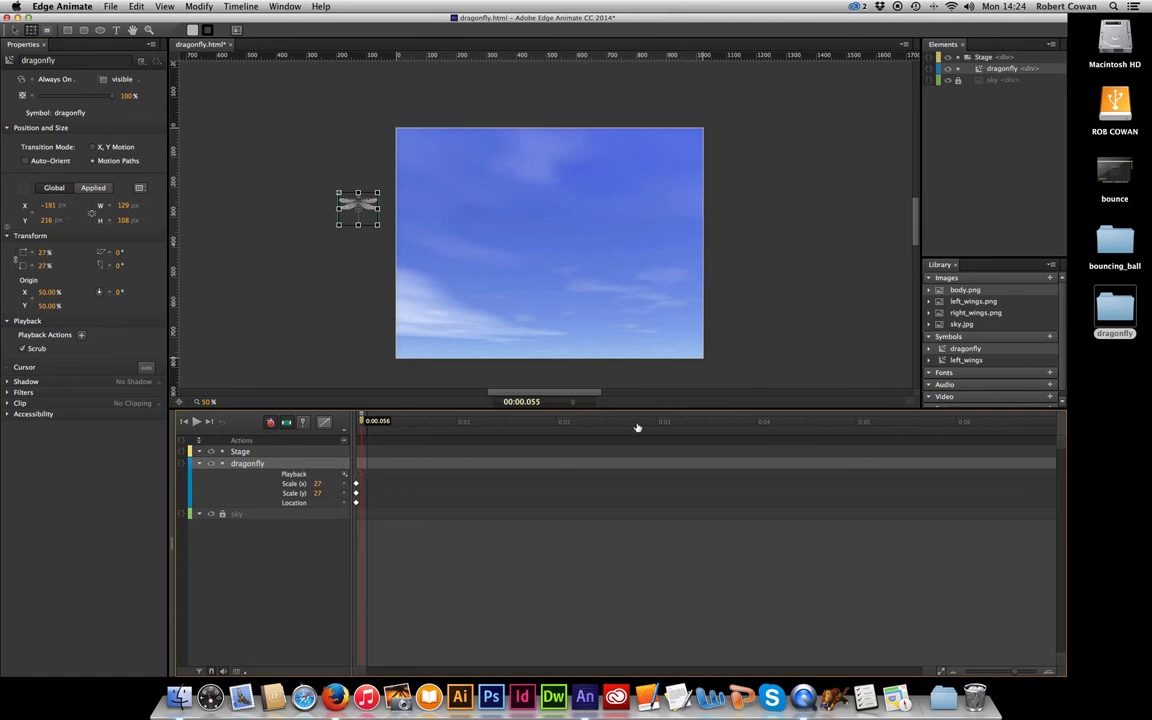
mouse_move(637, 428)
left_mouse_down()
mouse_move(668, 432)
mouse_move(655, 430)
left_mouse_up()
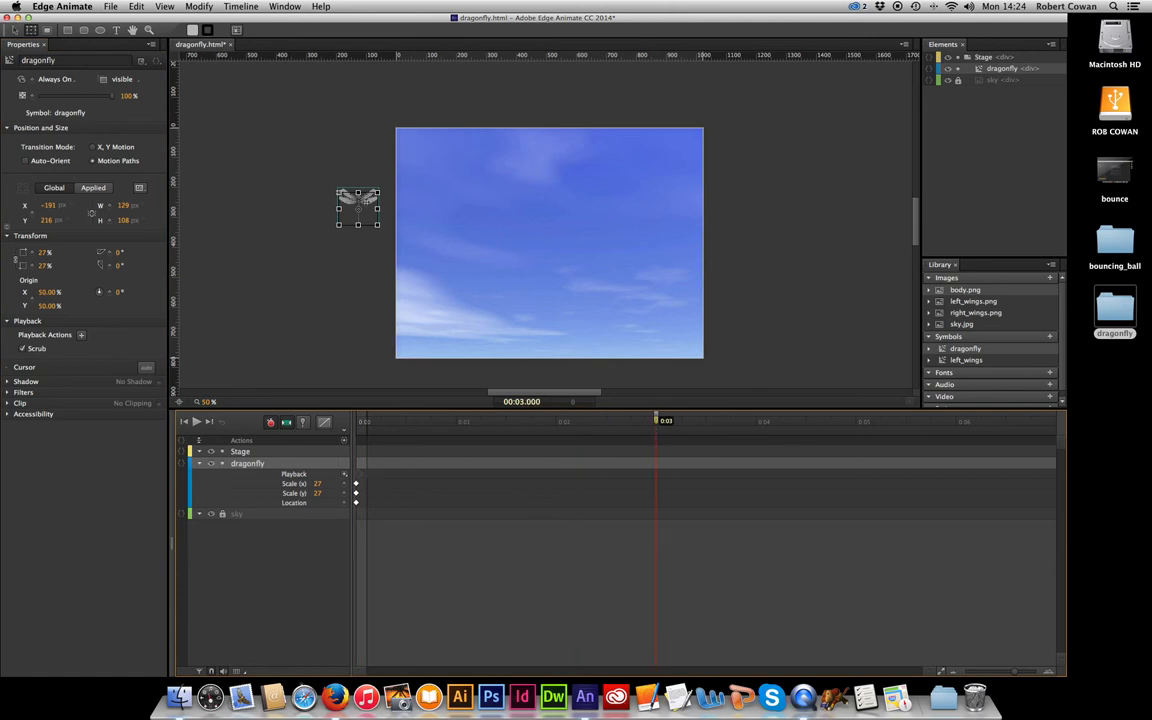
left_click_drag(365, 194, 758, 259)
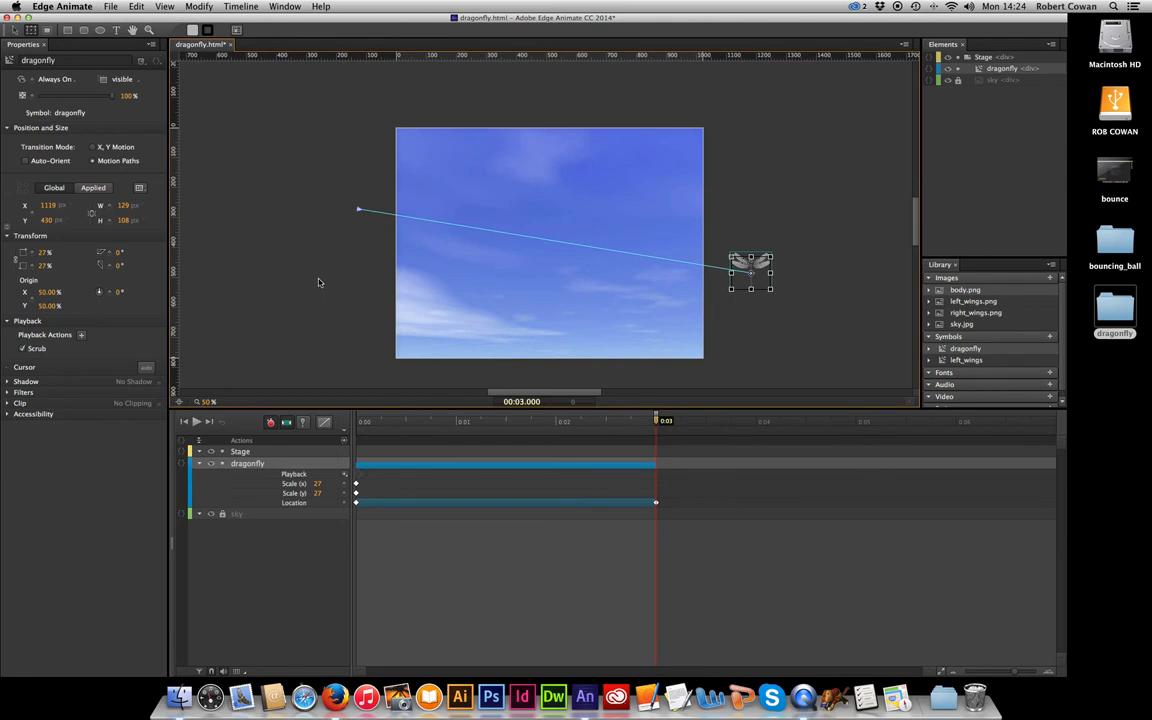
From 0:00, add three anchors along the dragonfly's motion path and pull them alternately up, down and up into a wave across the sky
left_click_drag(657, 425, 298, 404)
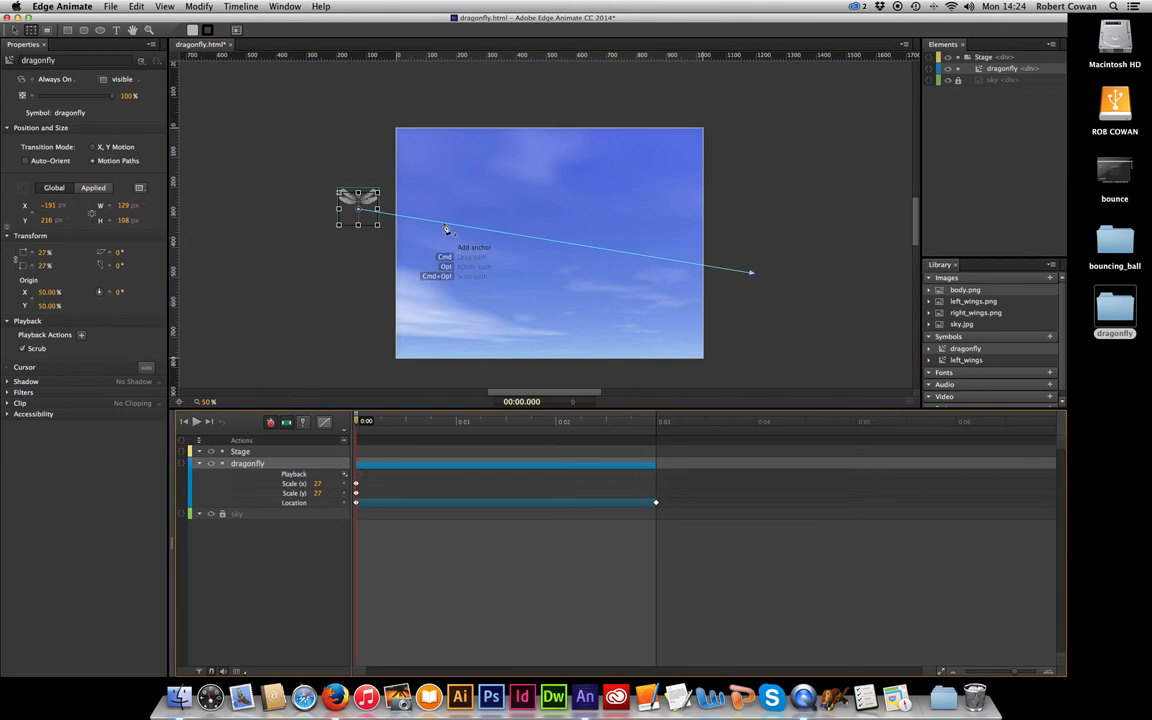
left_click_drag(446, 229, 457, 151)
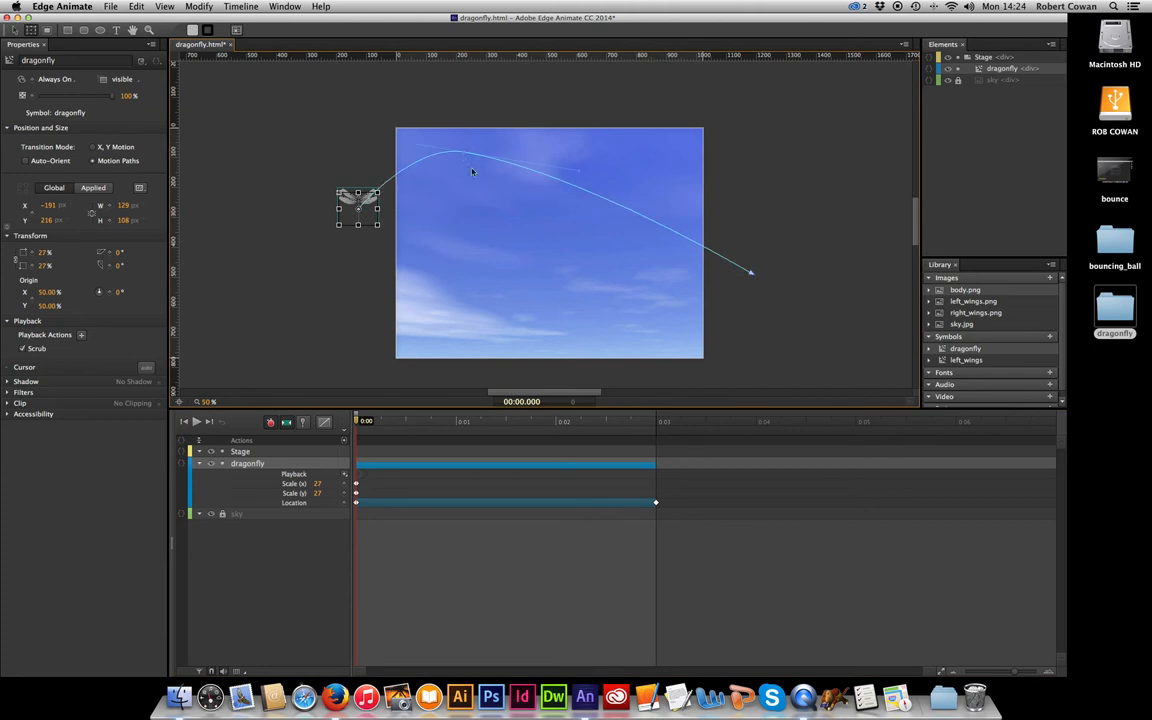
left_click_drag(566, 188, 540, 326)
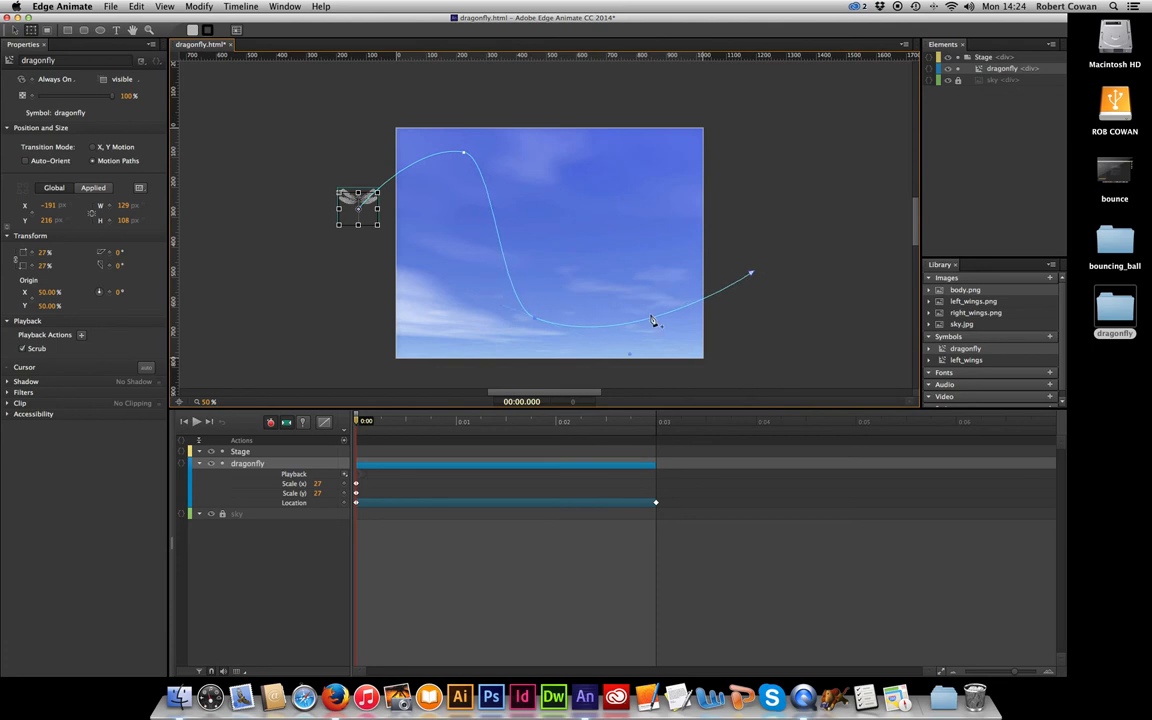
left_click_drag(650, 325, 651, 188)
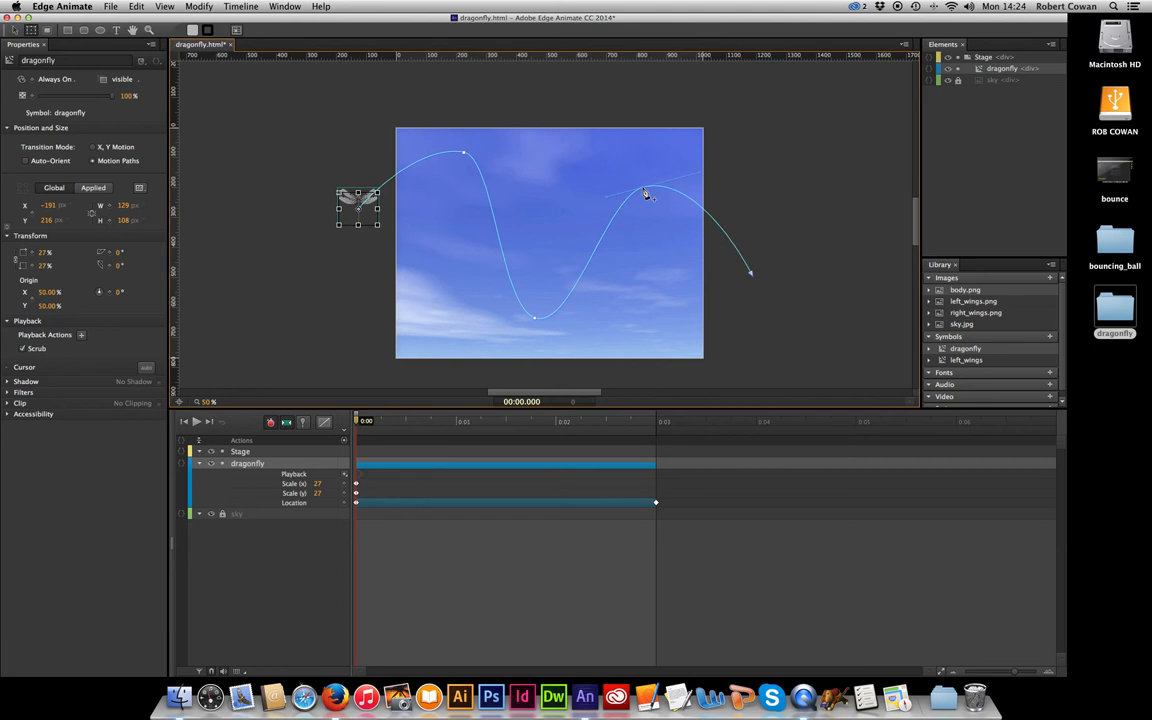
left_click_drag(578, 334, 590, 337)
left_click(578, 337)
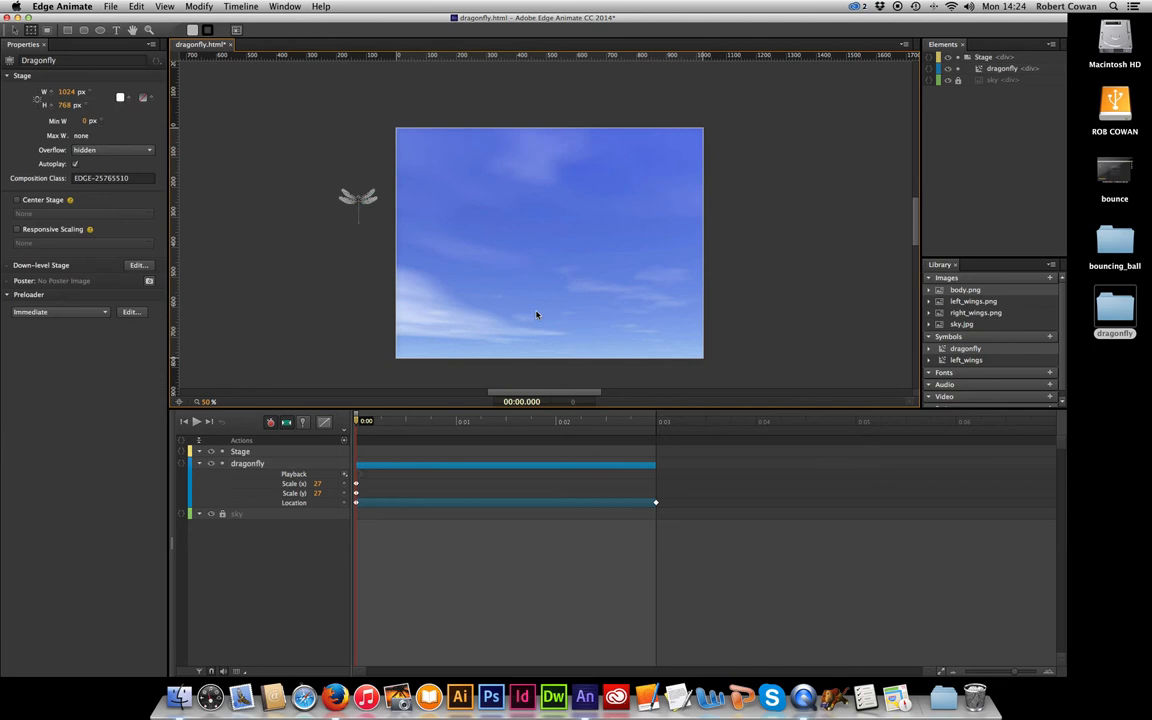
Reshape the dragonfly's motion path by widening the lowest anchor's curve handles and moving the first upper anchor slightly lower
left_click(356, 198)
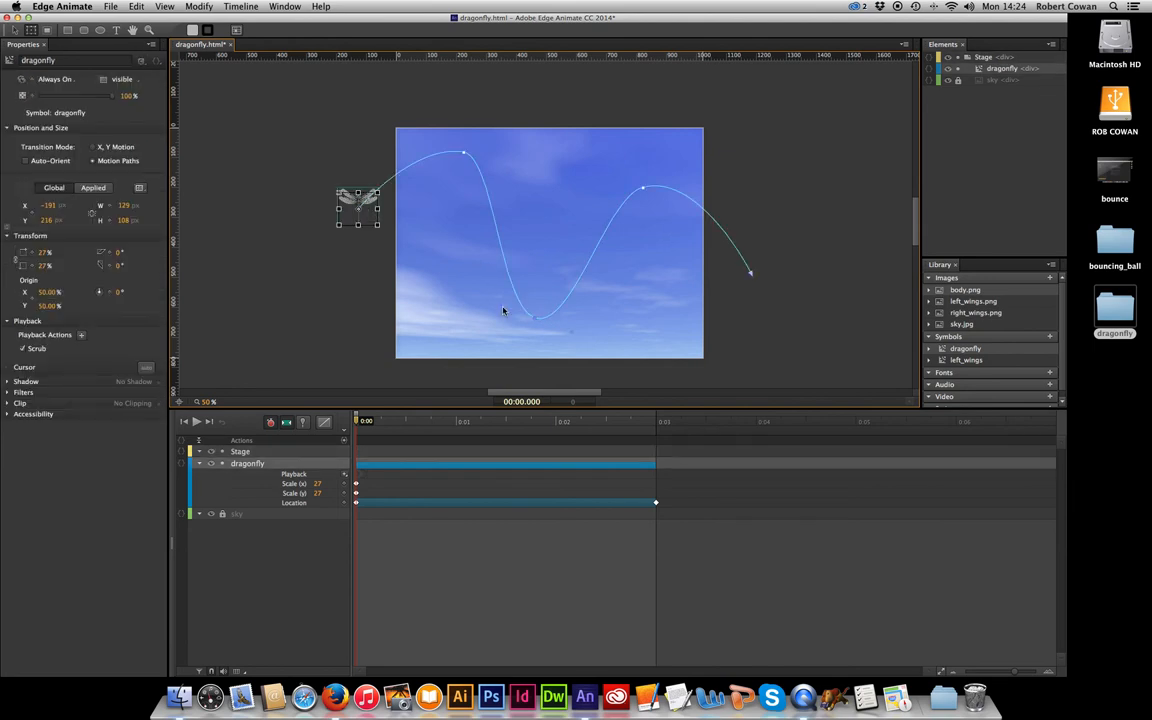
left_click_drag(502, 308, 458, 309)
left_click_drag(575, 328, 591, 325)
left_click(465, 155)
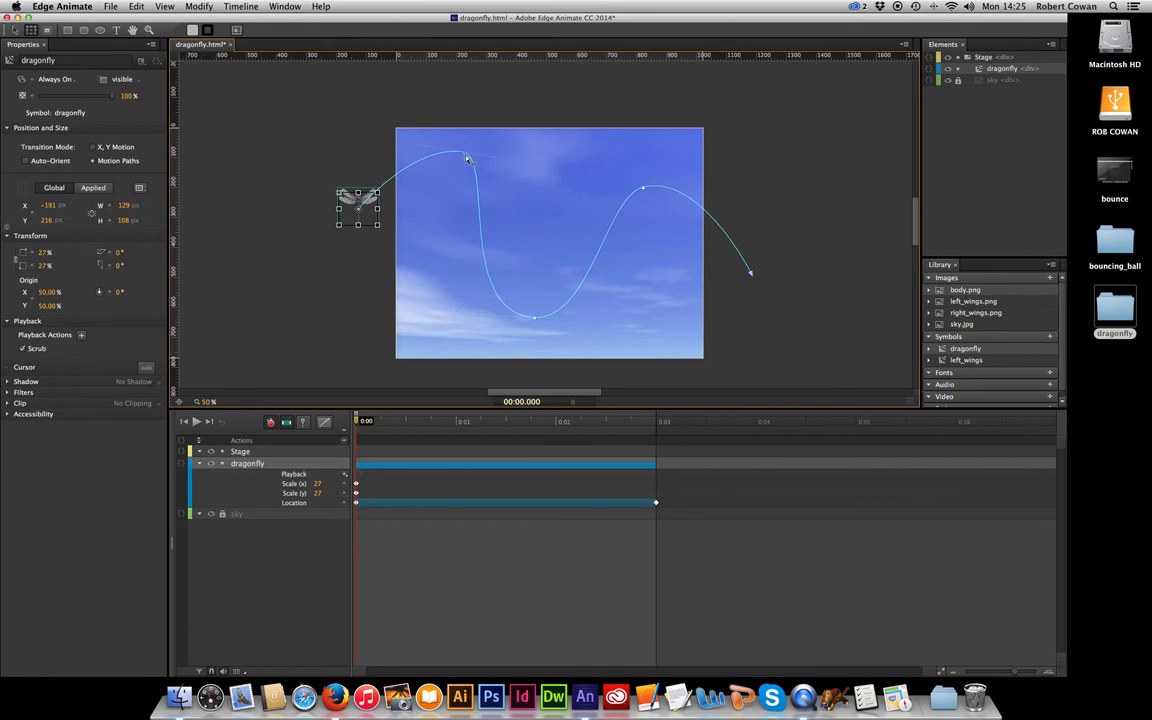
left_click_drag(466, 157, 522, 181)
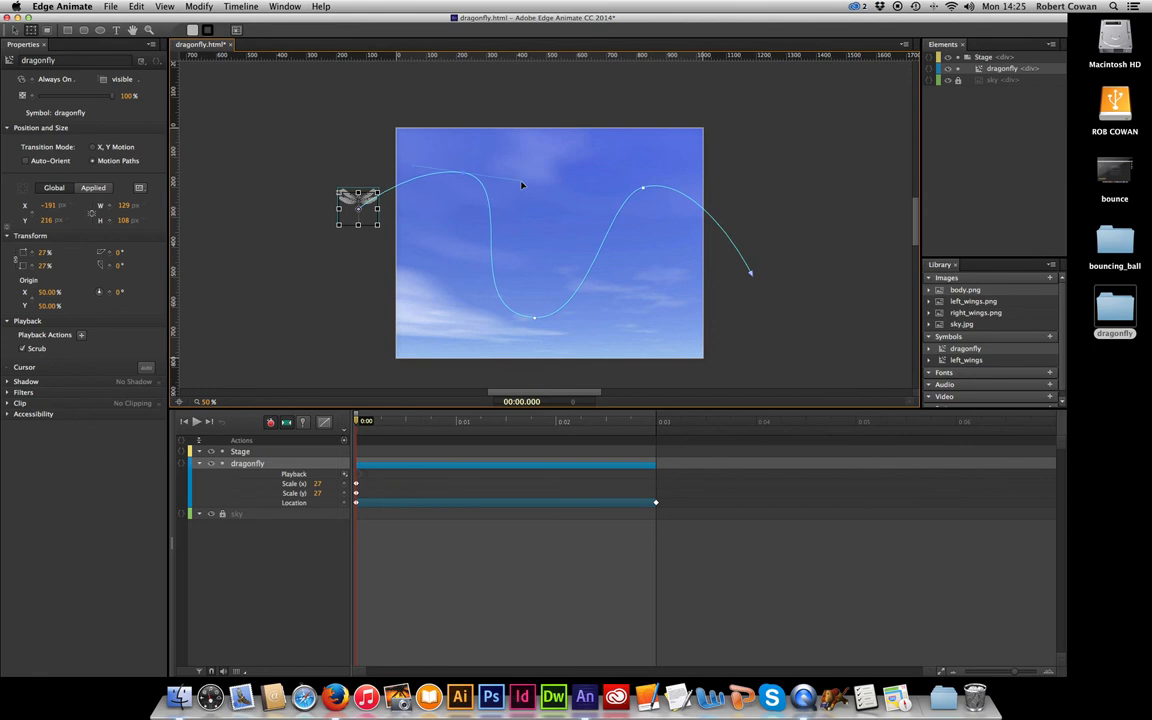
Play the dragonfly's flight along the curved path and return the playhead to 0:00
left_click(208, 245)
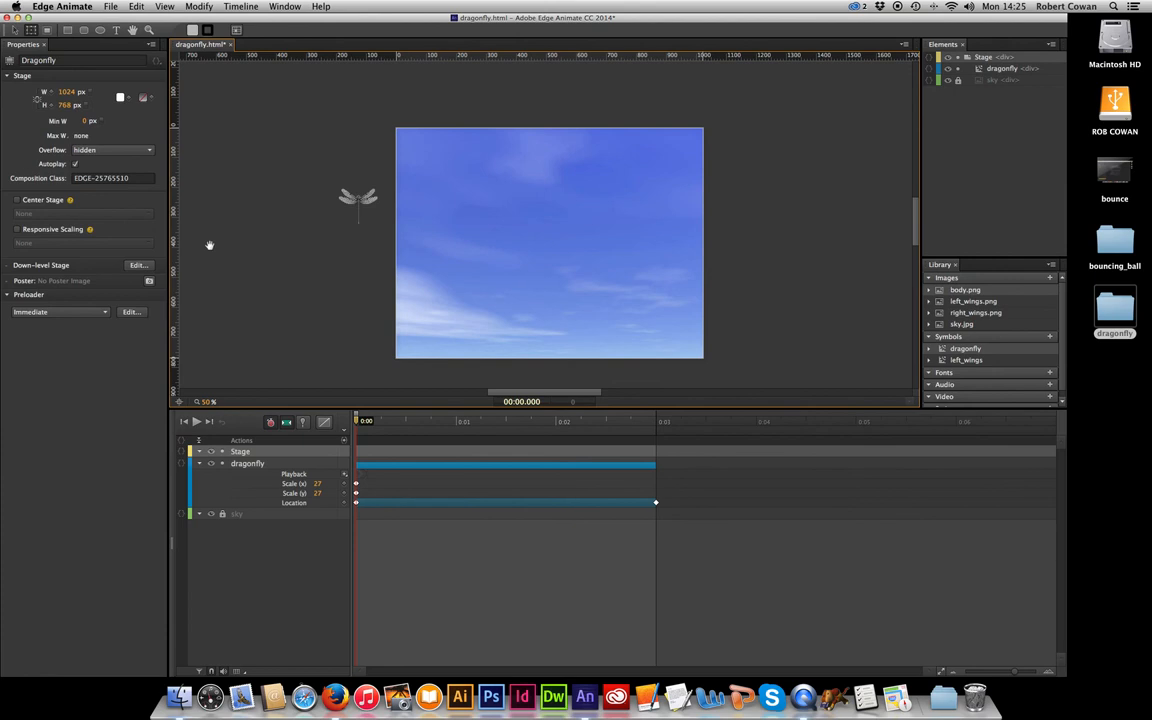
key("space")
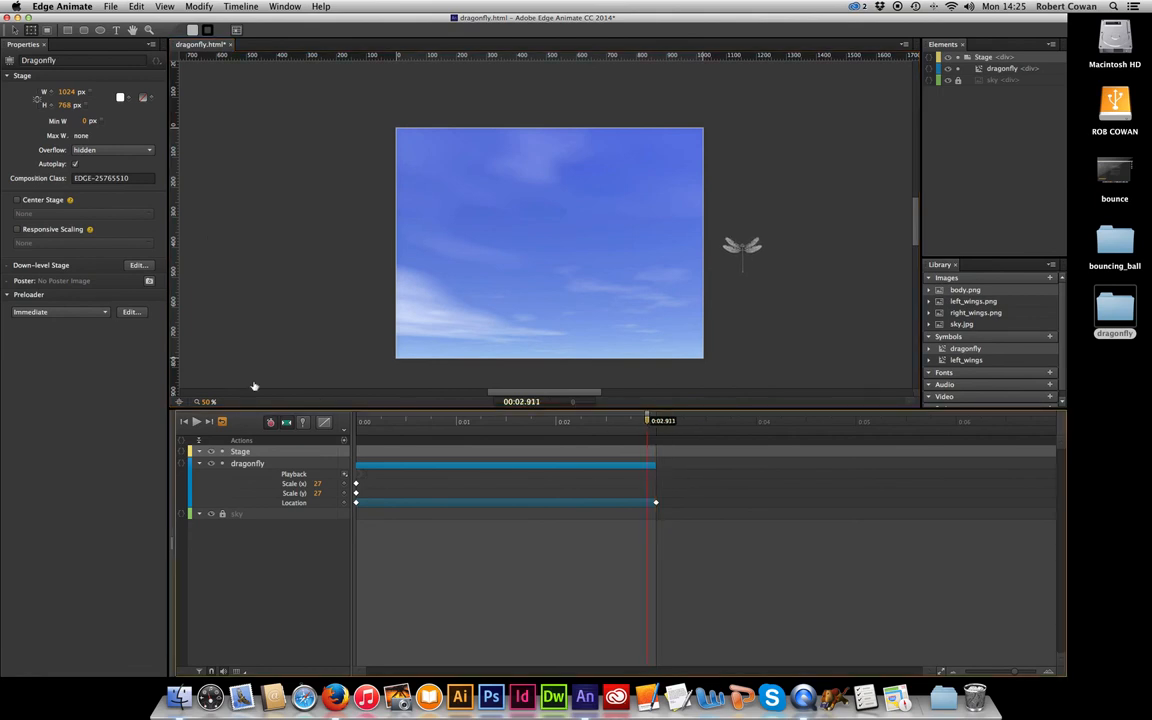
key("Home")
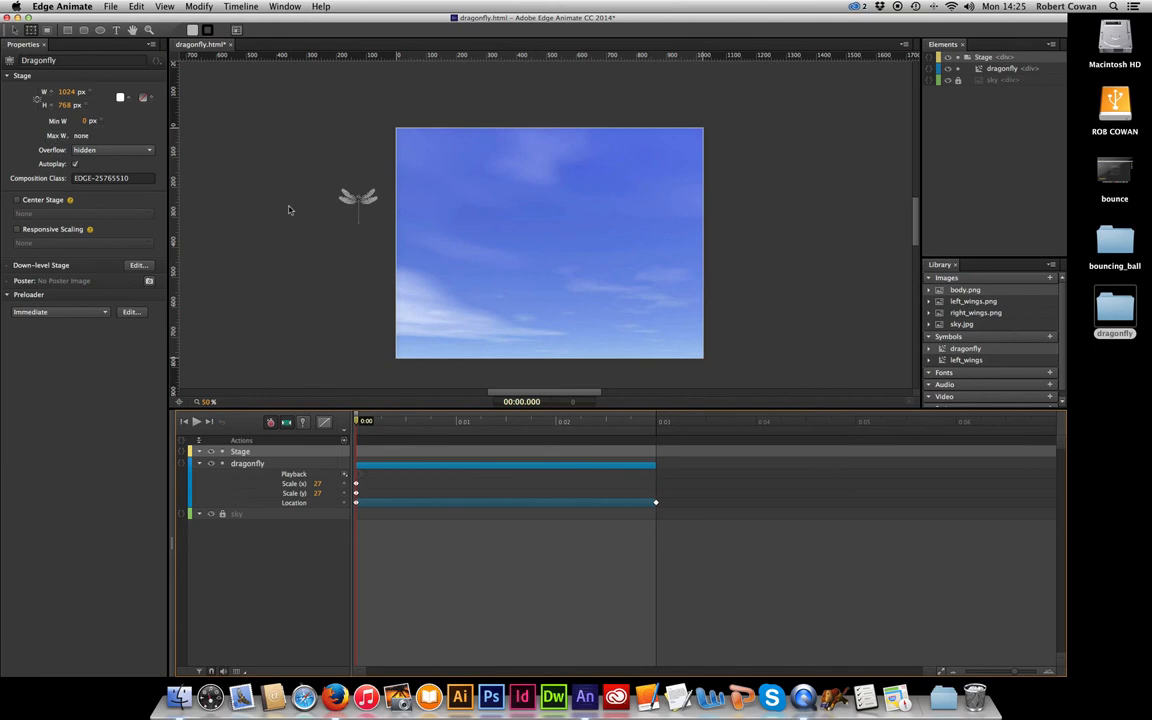
Enable Auto-Orient for the dragonfly and rotate it 57° at 0:00 so its head points along the motion path
left_click(357, 200)
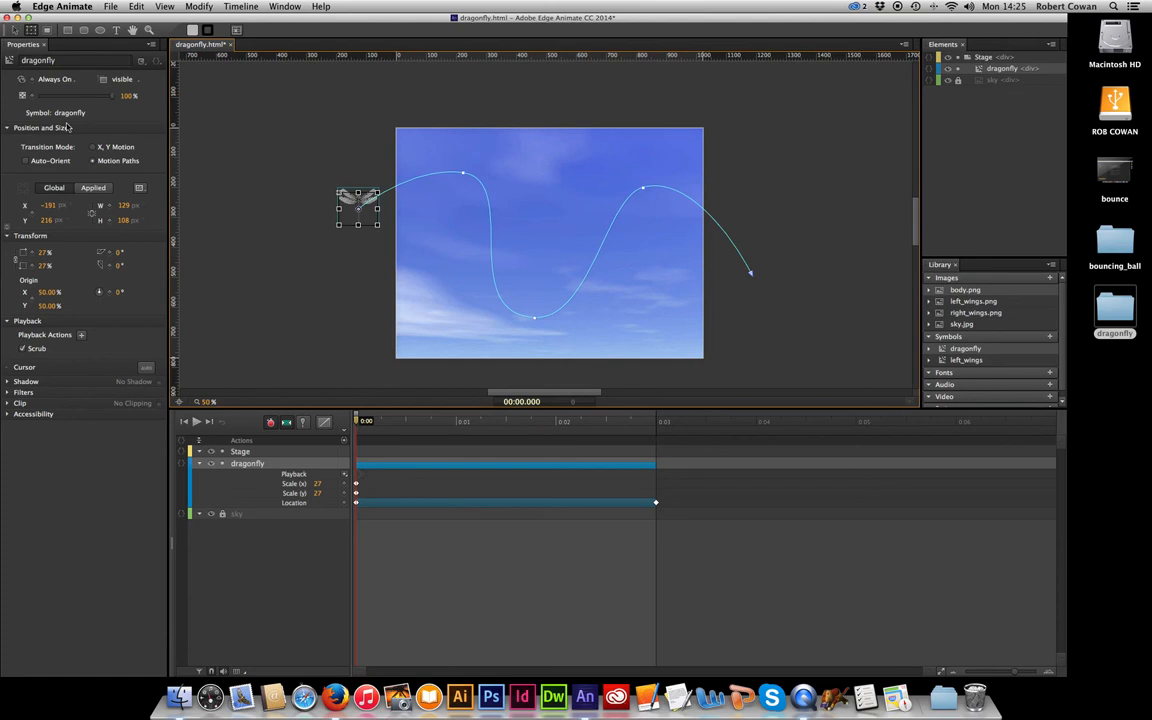
left_click(25, 160)
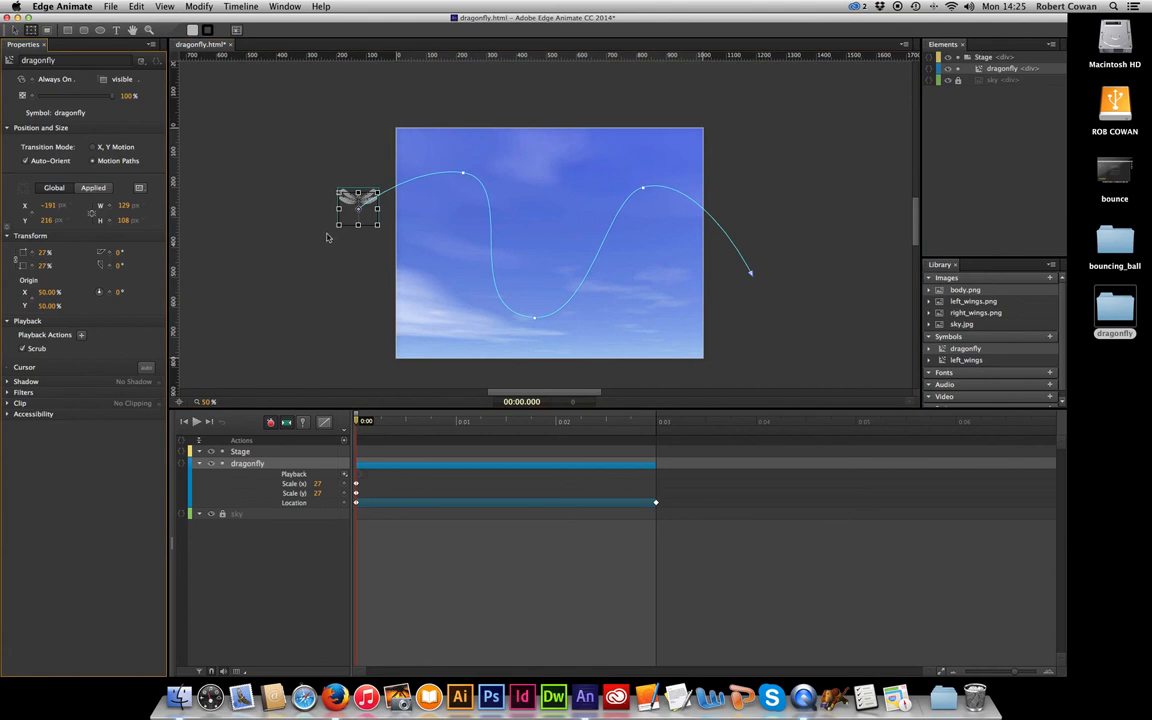
left_click_drag(327, 235, 228, 195)
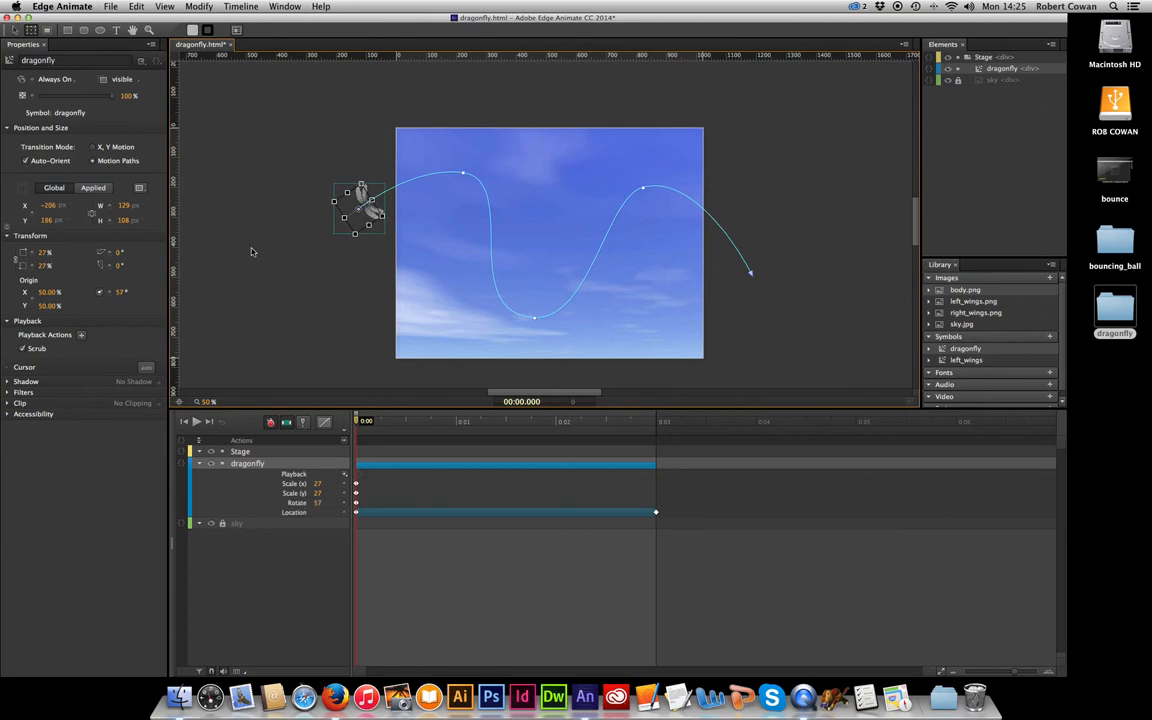
Play the auto-oriented flight on the Stage, preview it in the browser, and return to the composition
left_click(251, 251)
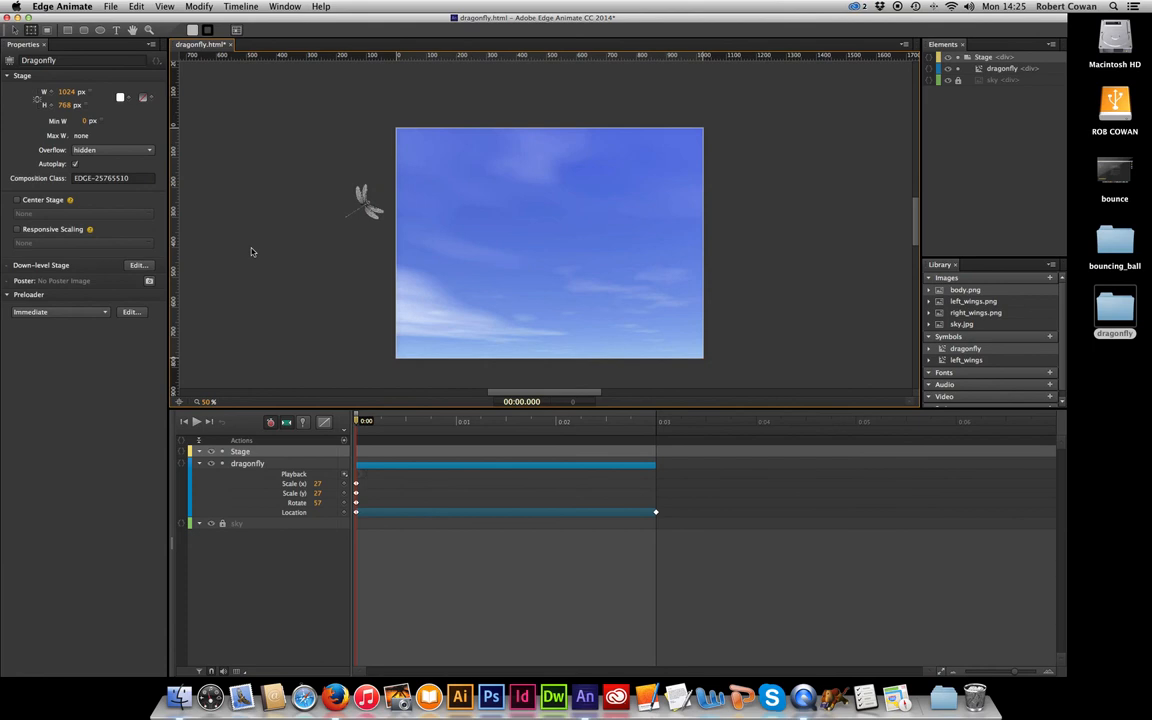
key("space")
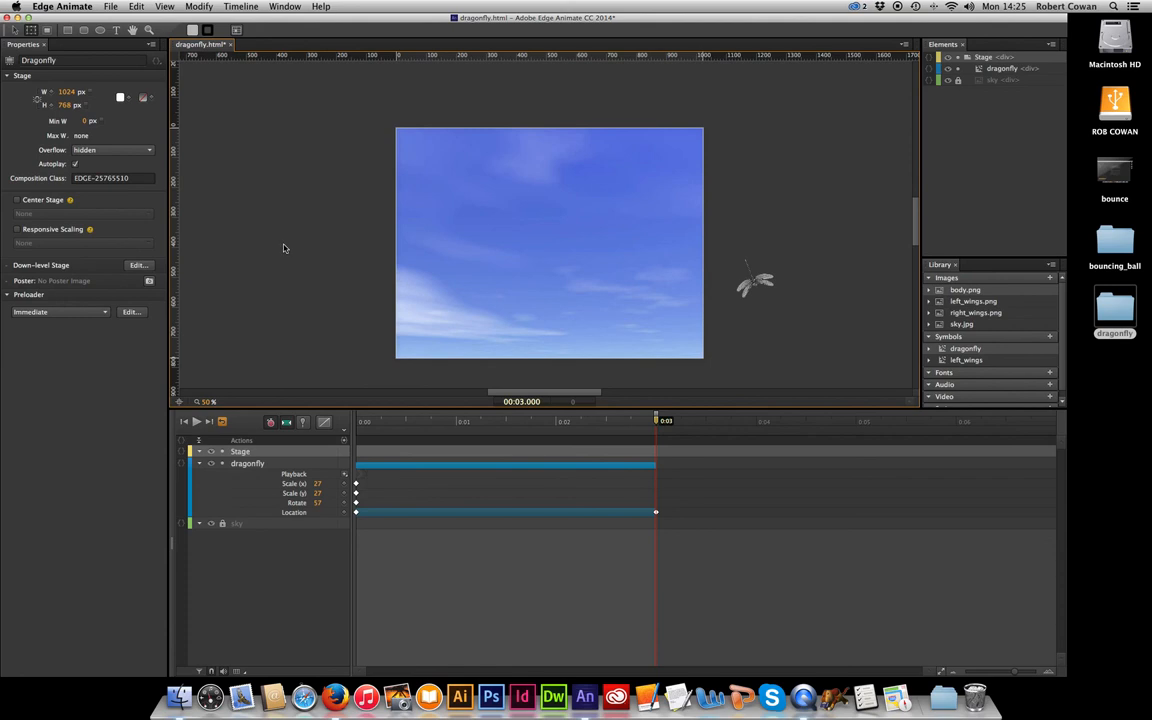
key("super+Return")
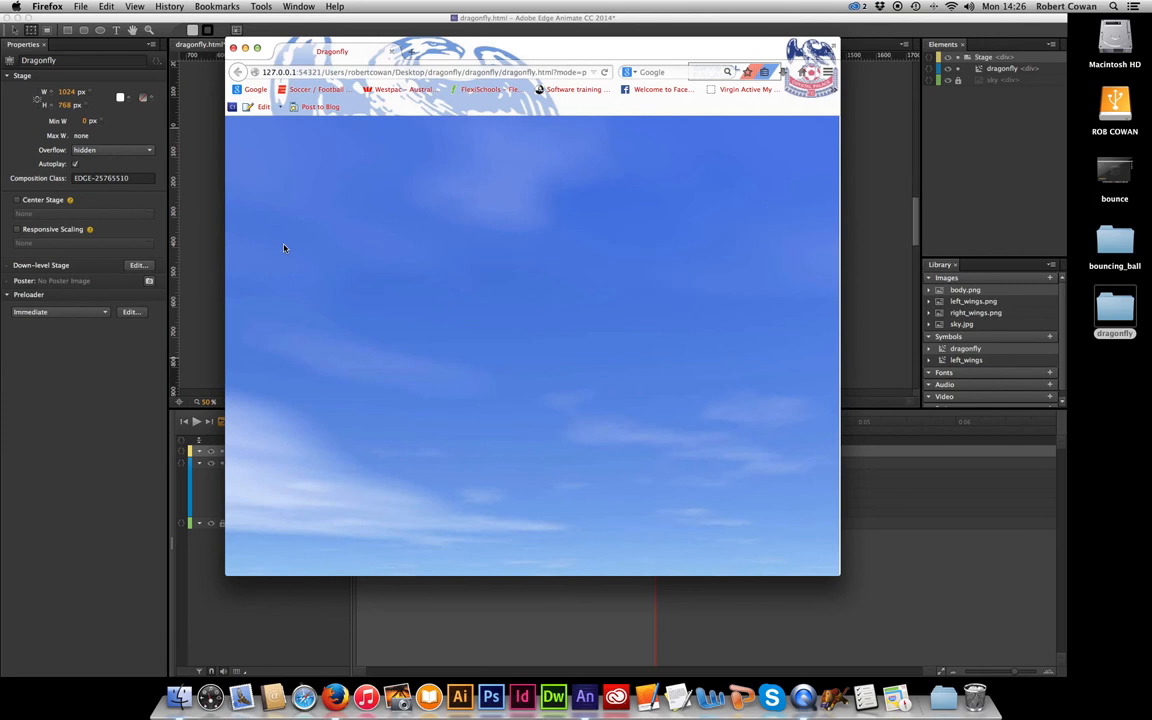
left_click(233, 48)
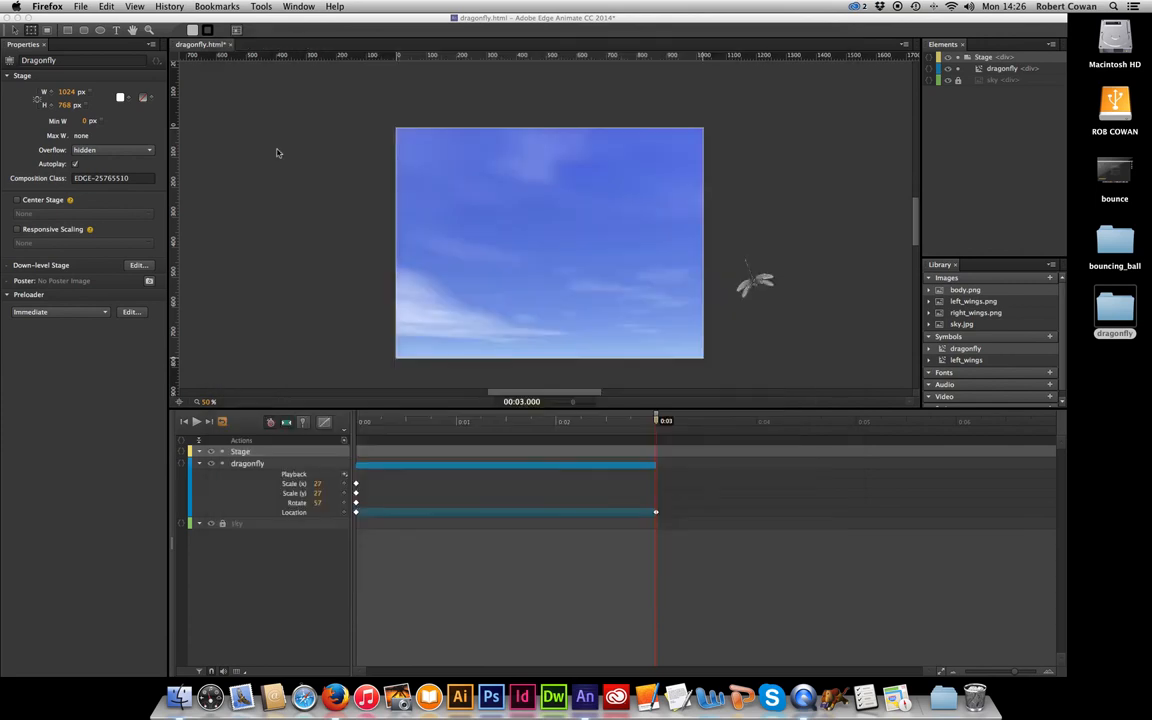
left_click(318, 279)
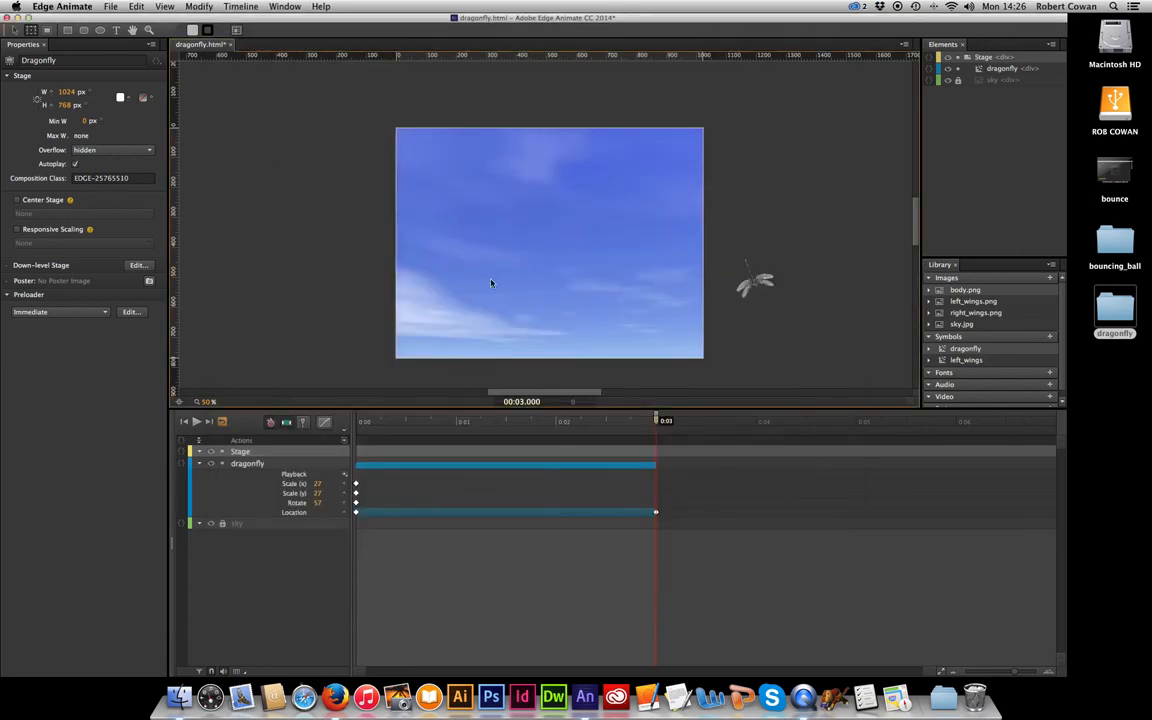
Add a Location keyframe for the dragonfly at 0:01.750, partway along its motion path
left_click(762, 281)
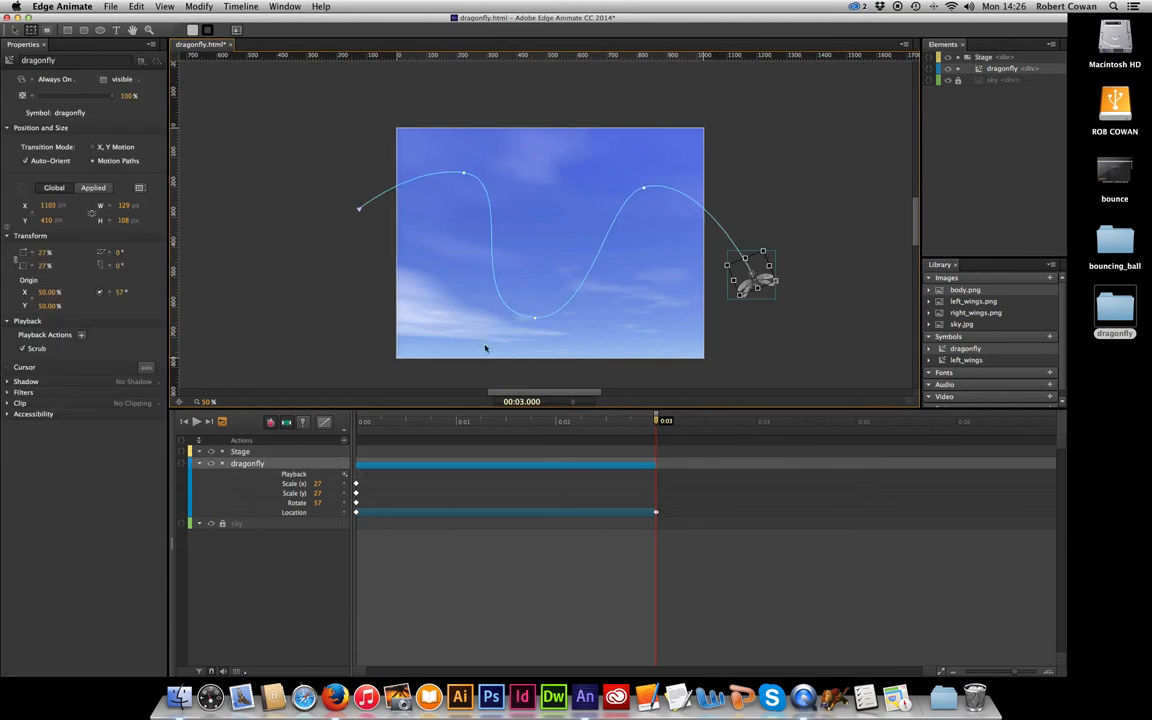
left_click_drag(656, 421, 534, 437)
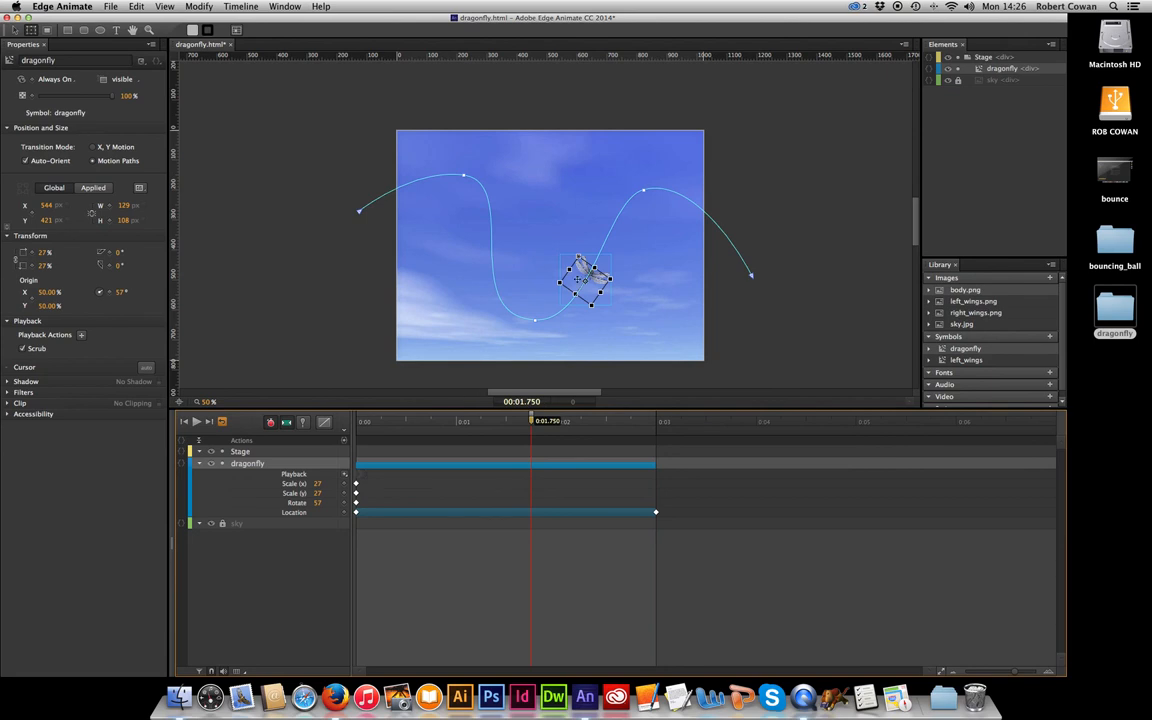
left_click(344, 515)
Shift the dragonfly's second Location transition later on the timeline to begin at about 0:03, leaving a pause after 0:01.750
left_click(594, 515)
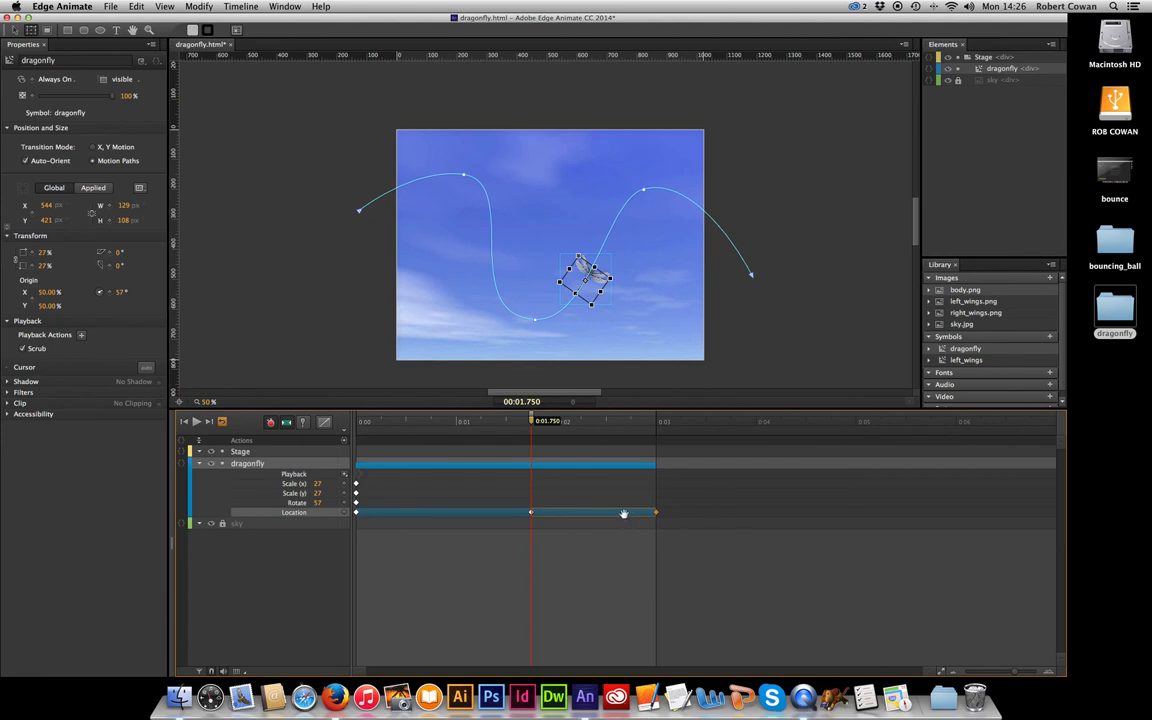
left_click(791, 515)
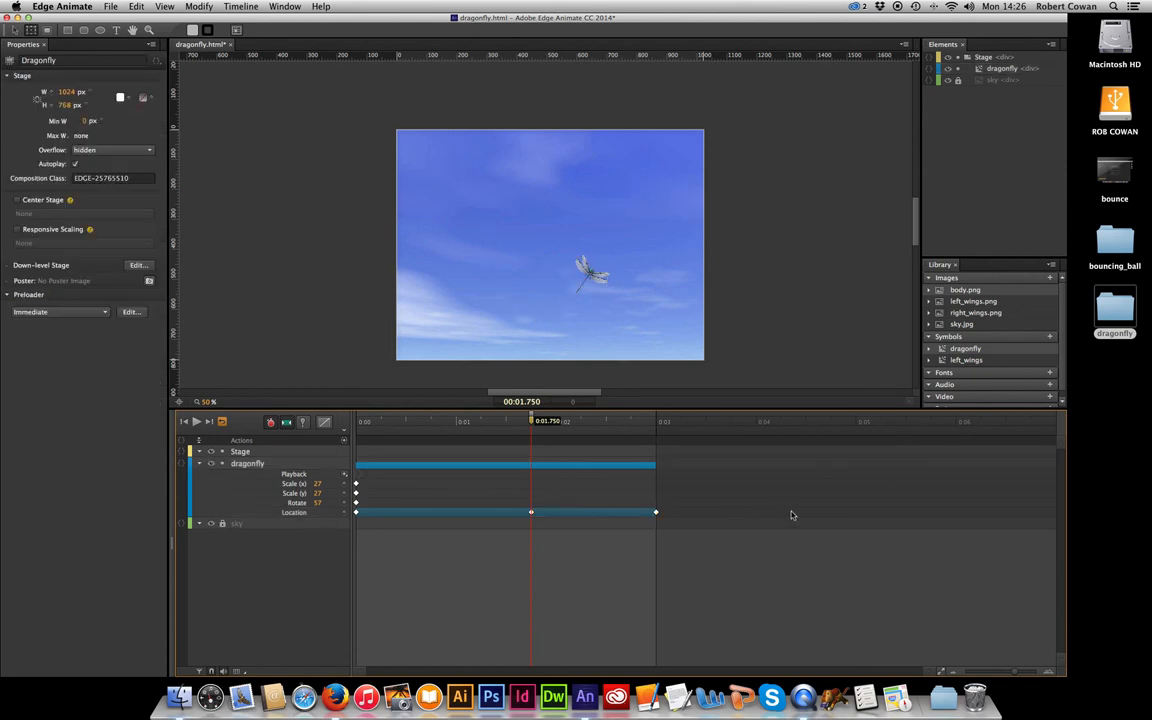
left_click(598, 514)
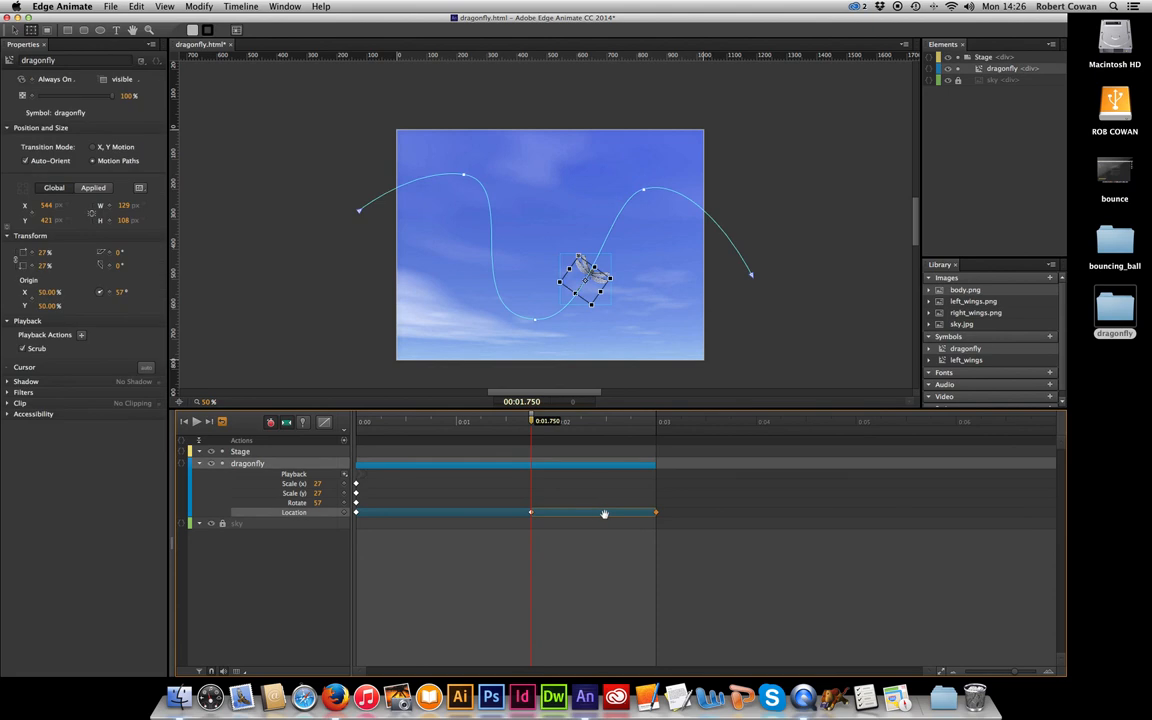
left_click(800, 516)
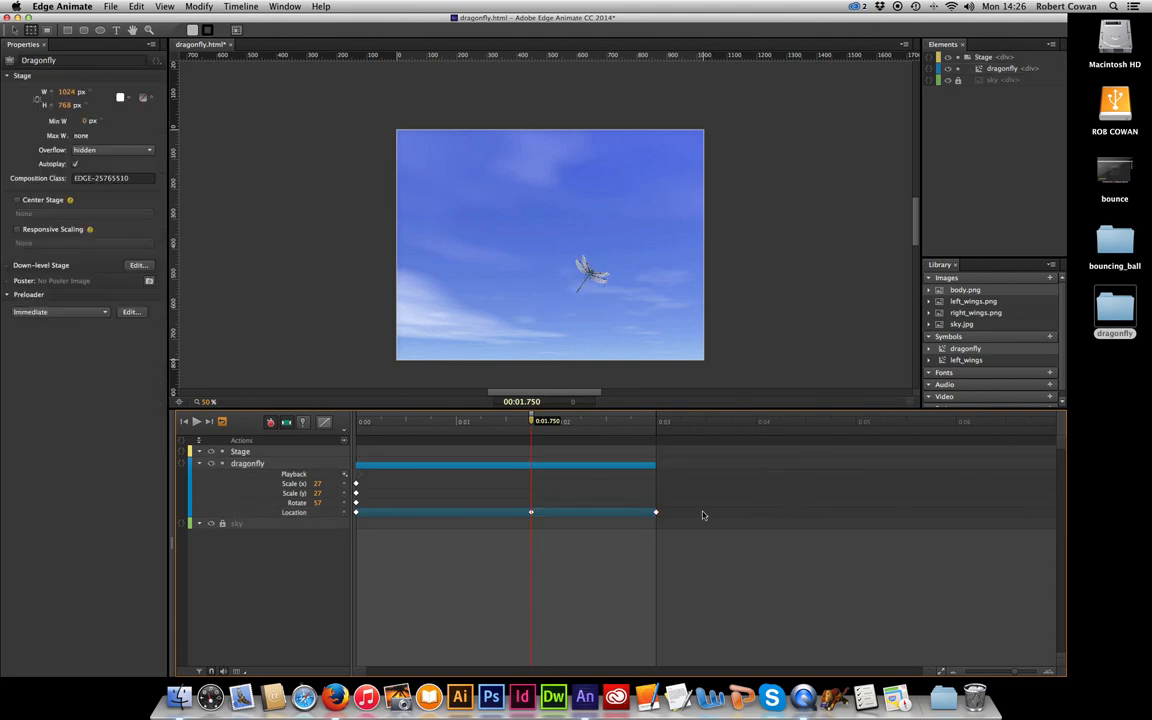
left_click(593, 514)
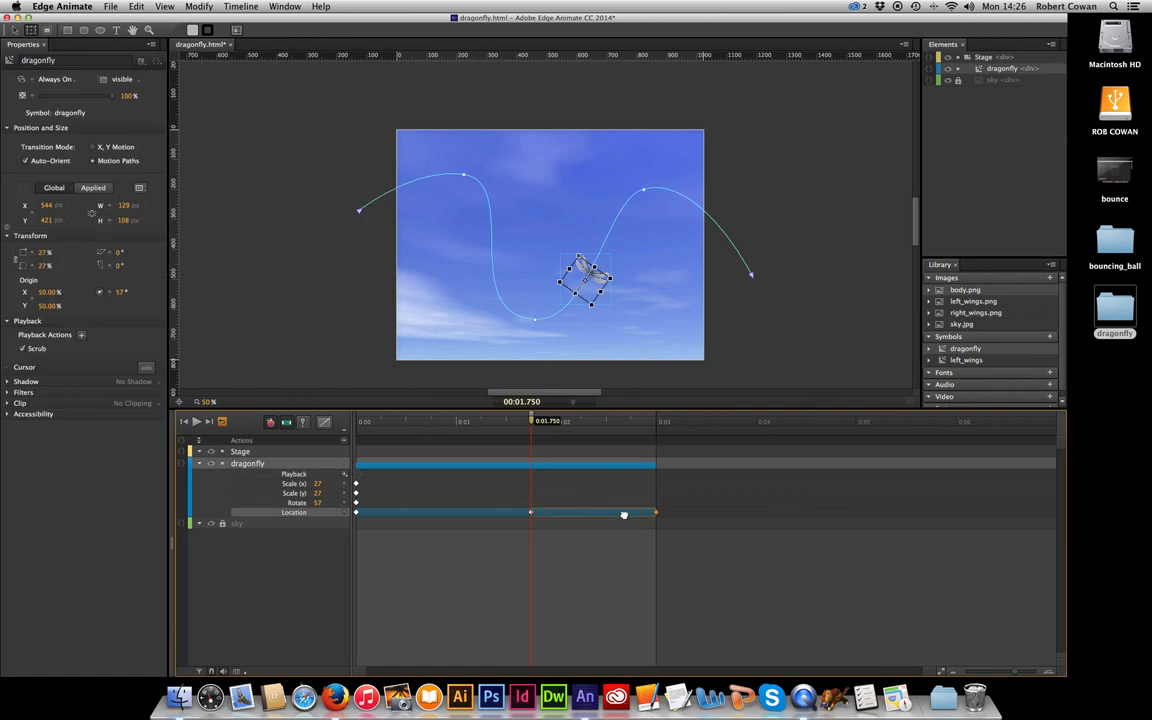
left_click_drag(622, 514, 740, 512)
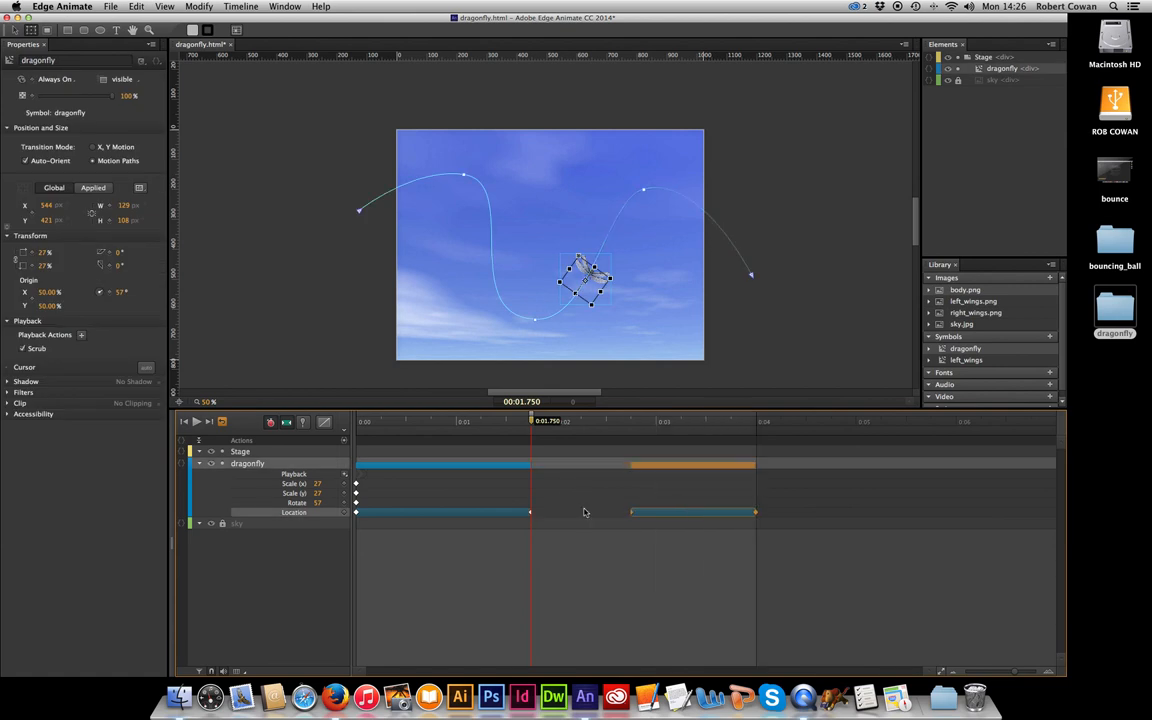
mouse_move(655, 514)
left_mouse_down()
mouse_move(702, 514)
mouse_move(673, 514)
left_mouse_up()
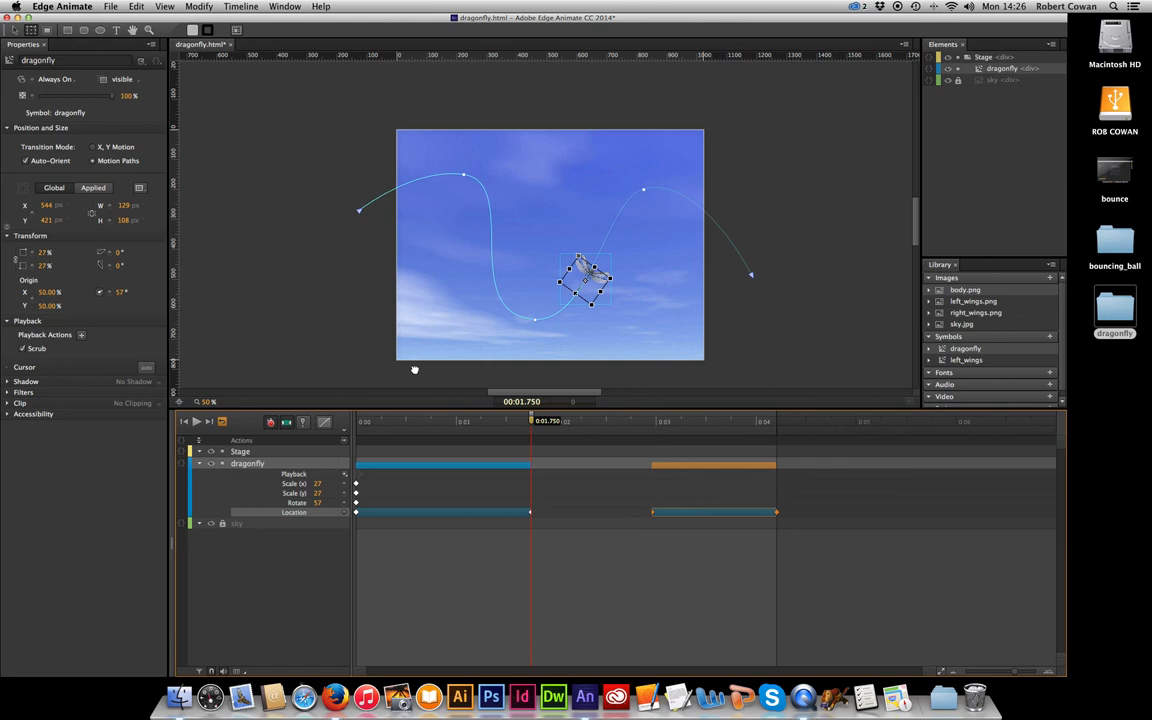
left_click(298, 321)
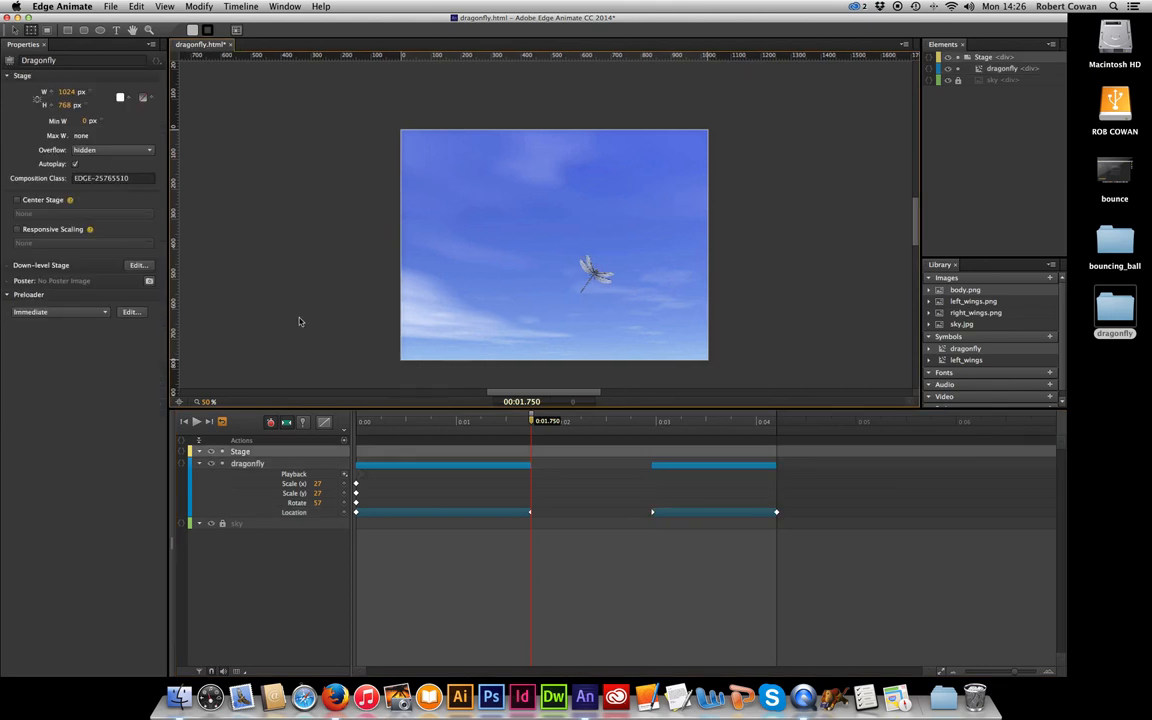
Preview the dragonfly's flight with its mid-air pause in the browser, then return to the composition
key("super+Return")
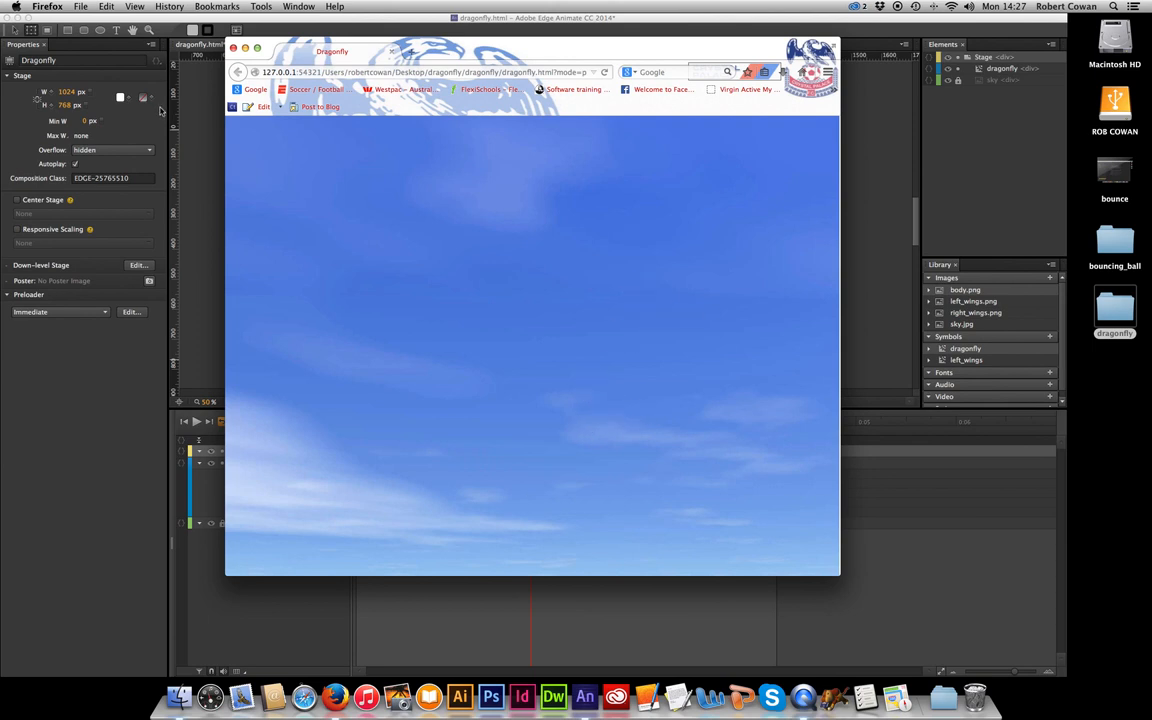
left_click(233, 48)
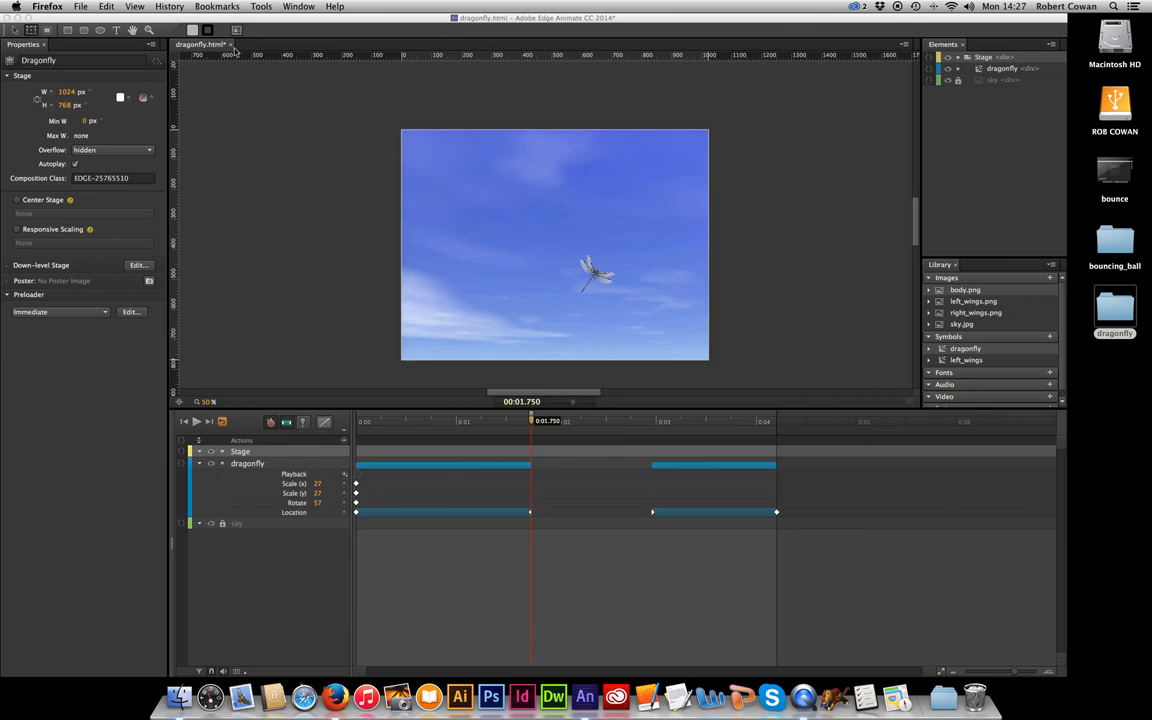
left_click(307, 195)
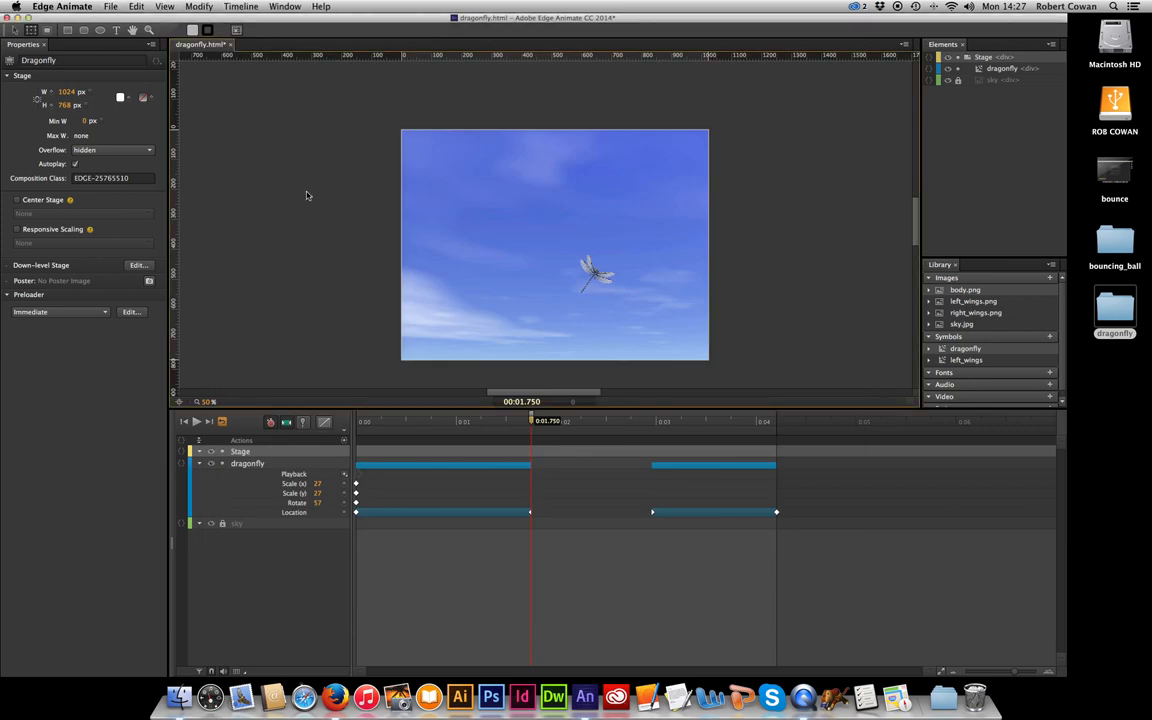